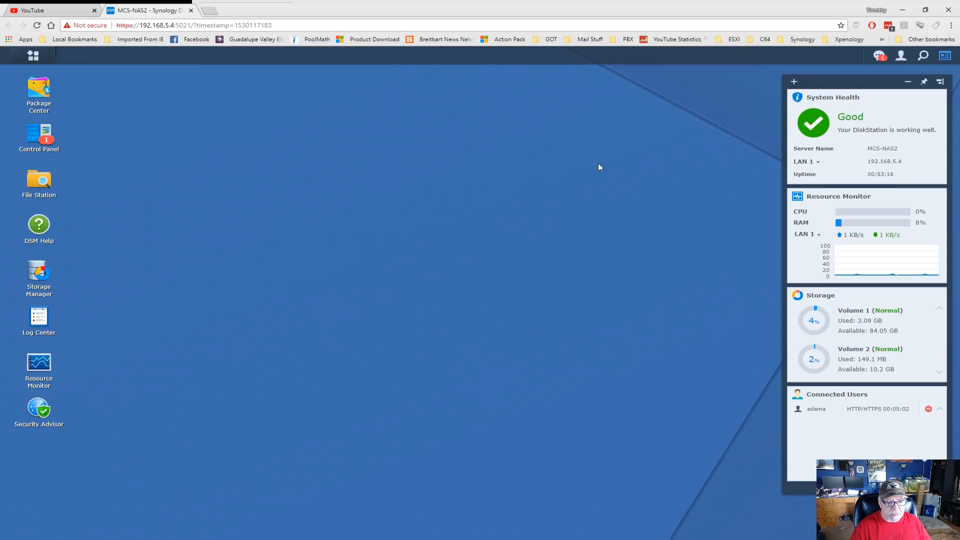
Check the list of user accounts in the DiskStation's Control Panel, and close it
left_click(39, 132)
left_click(353, 179)
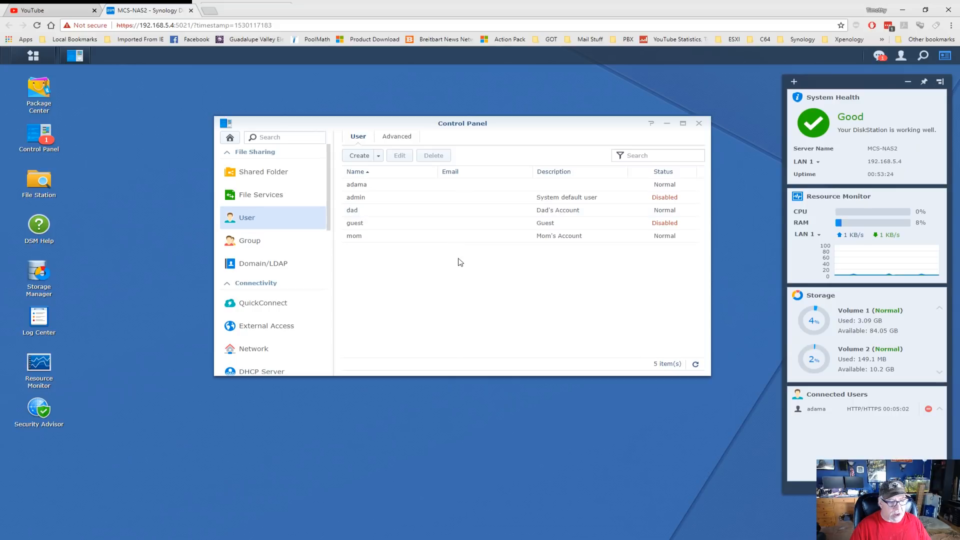
left_click(699, 124)
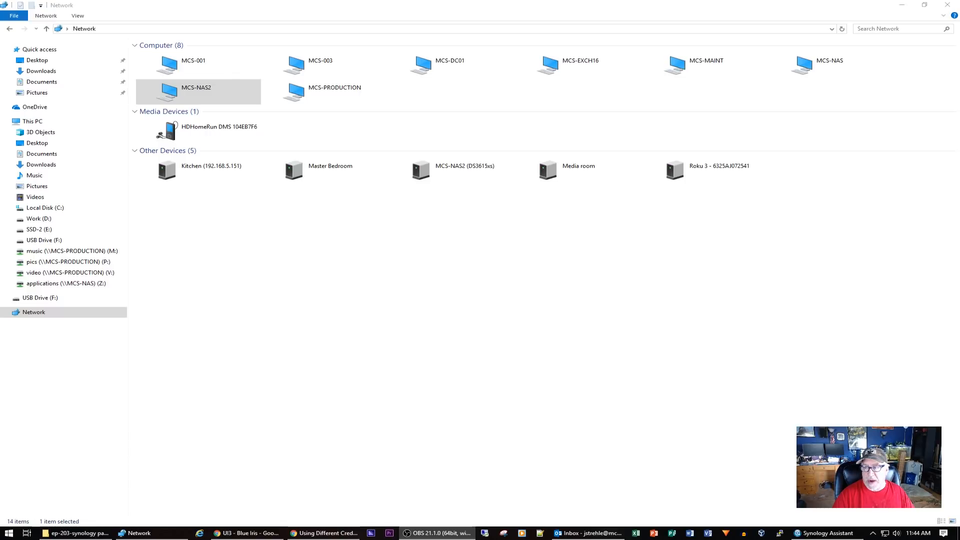
In File Explorer's network view, look at the shared folders on MCS-NAS and return to the computer list
double_click(821, 68)
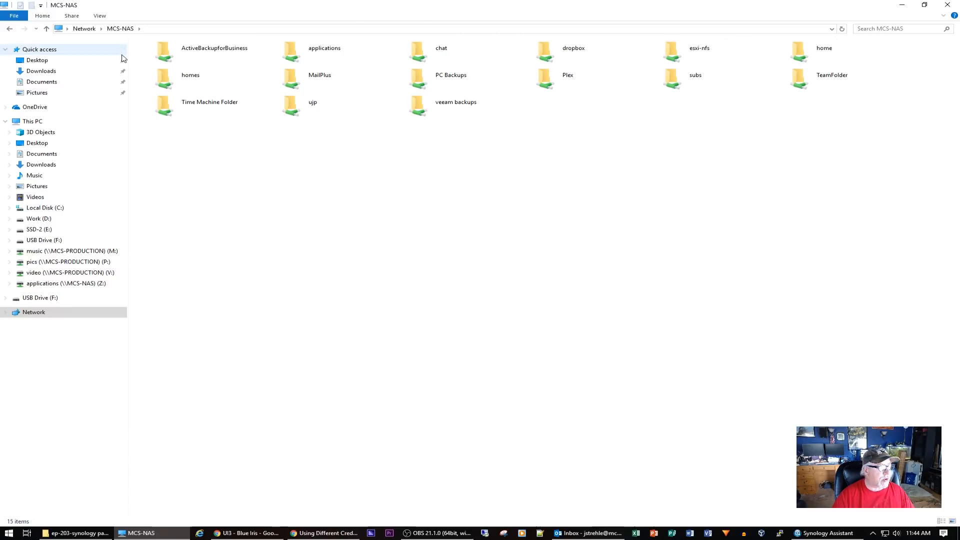
left_click(10, 29)
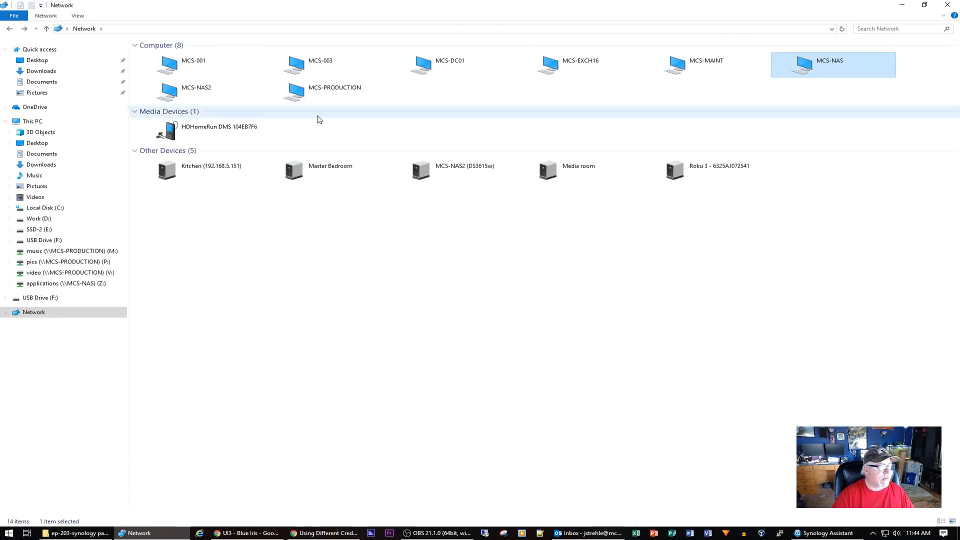
Connect to MCS-NAS2 with the user name dad and enter the account password
double_click(194, 96)
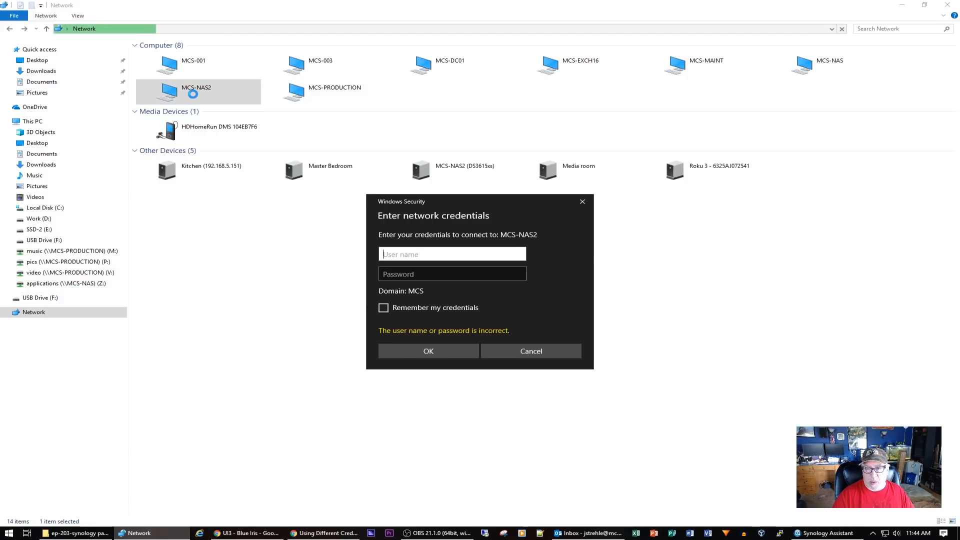
left_click(425, 253)
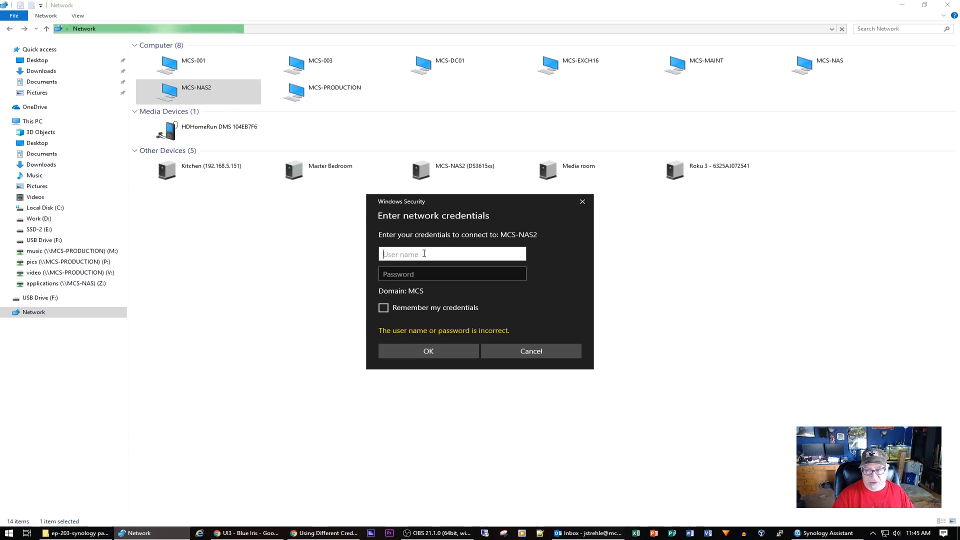
type("dad")
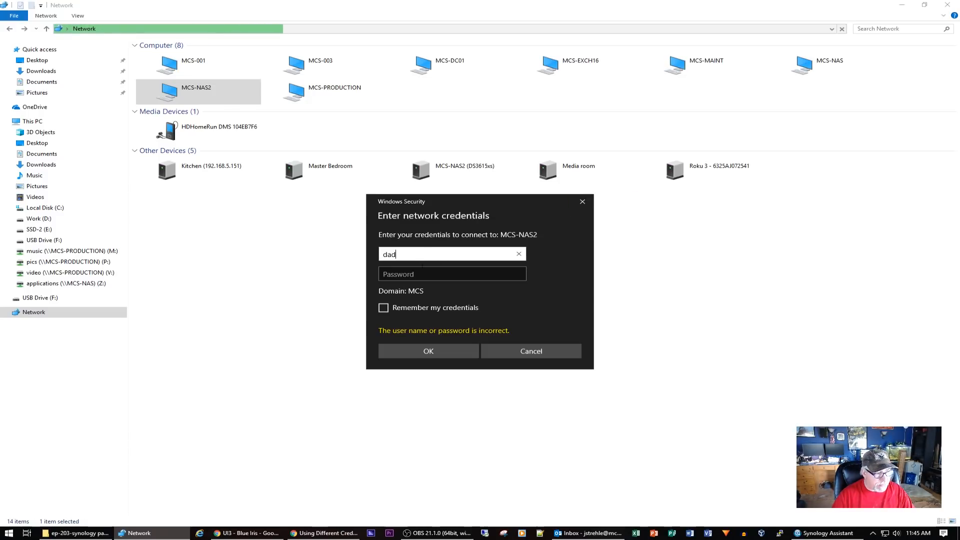
left_click(419, 273)
type("••")
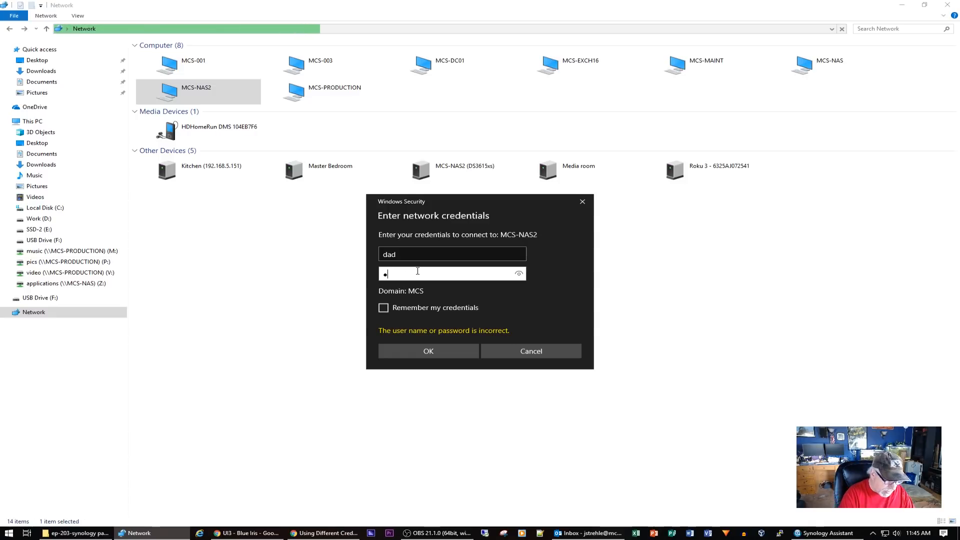
type("••••")
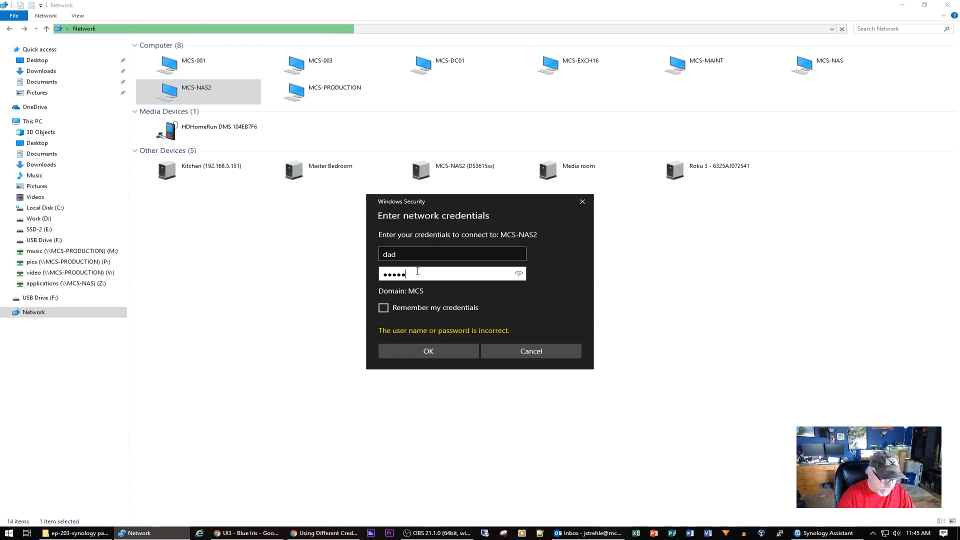
type("••")
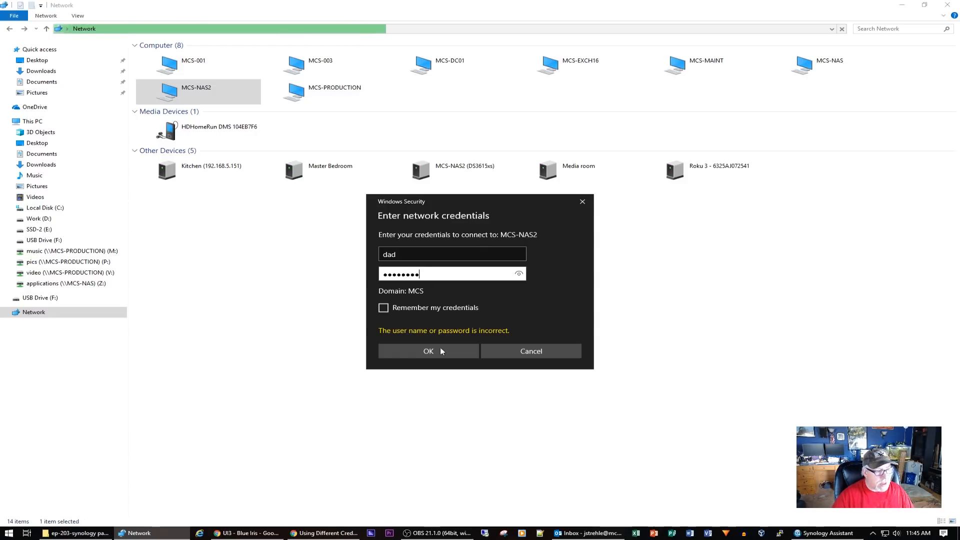
left_click(445, 357)
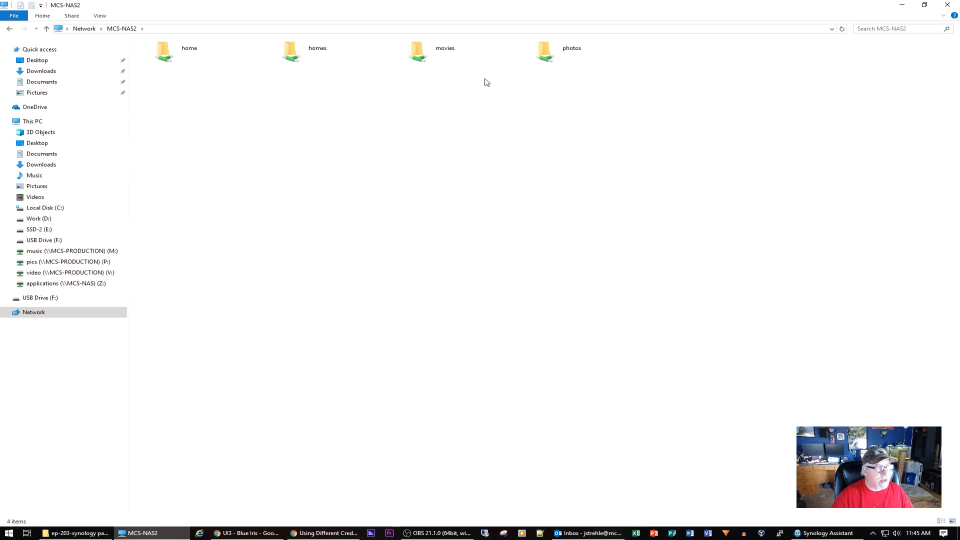
Look inside the movies share on MCS-NAS2, and open the Chistmas 2010 folder in the photos share
double_click(432, 59)
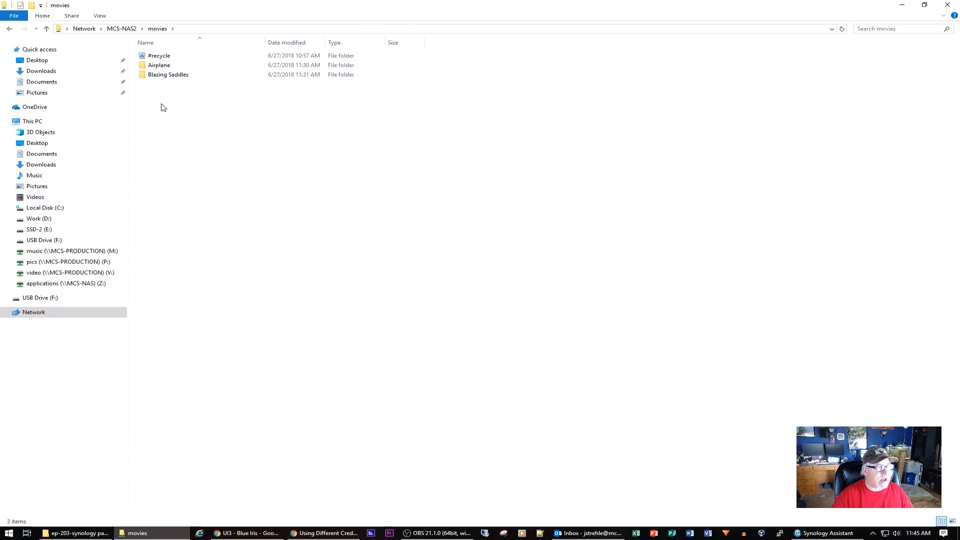
left_click(10, 29)
left_click(573, 57)
double_click(573, 57)
double_click(175, 68)
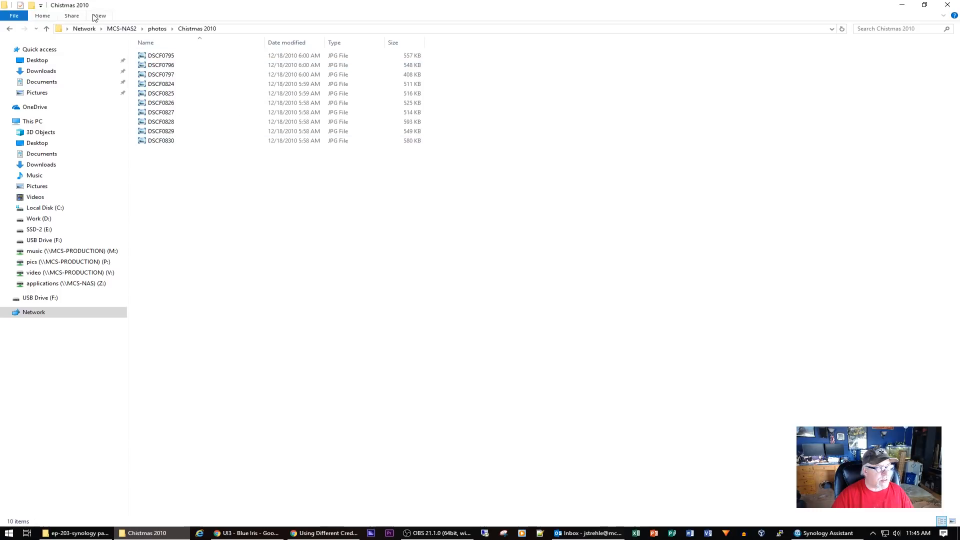
Display the Chistmas 2010 pictures as large thumbnails, and return to the list of shares on MCS-NAS2
left_click(97, 18)
left_click(119, 29)
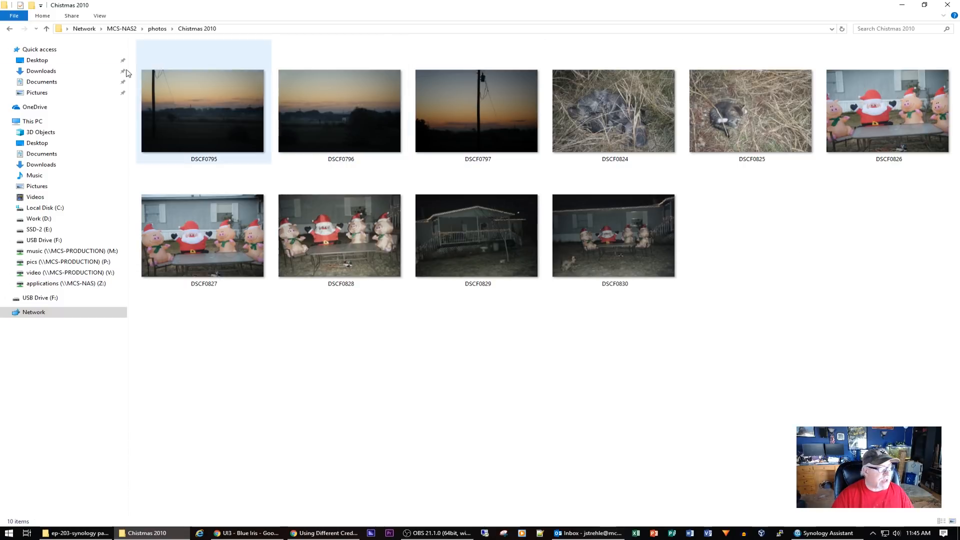
left_click(9, 28)
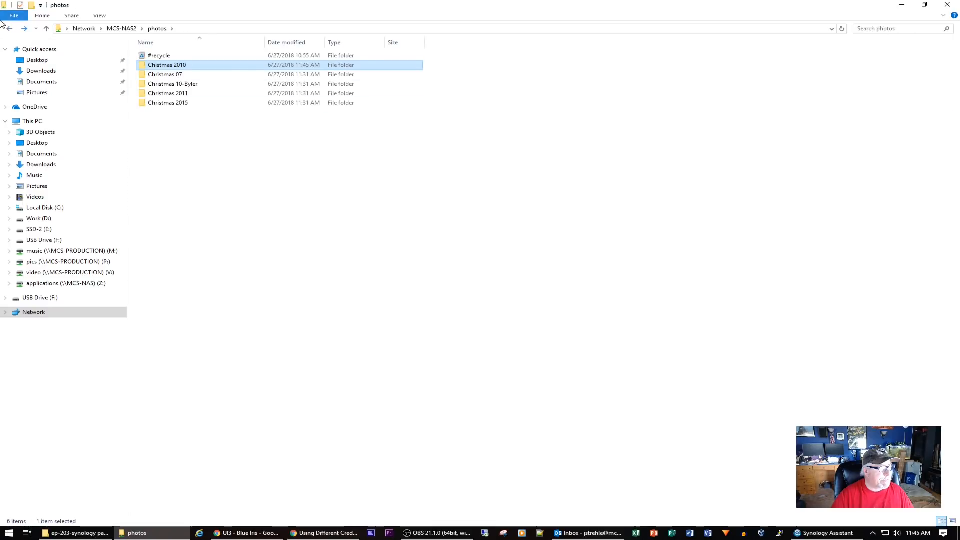
left_click(10, 29)
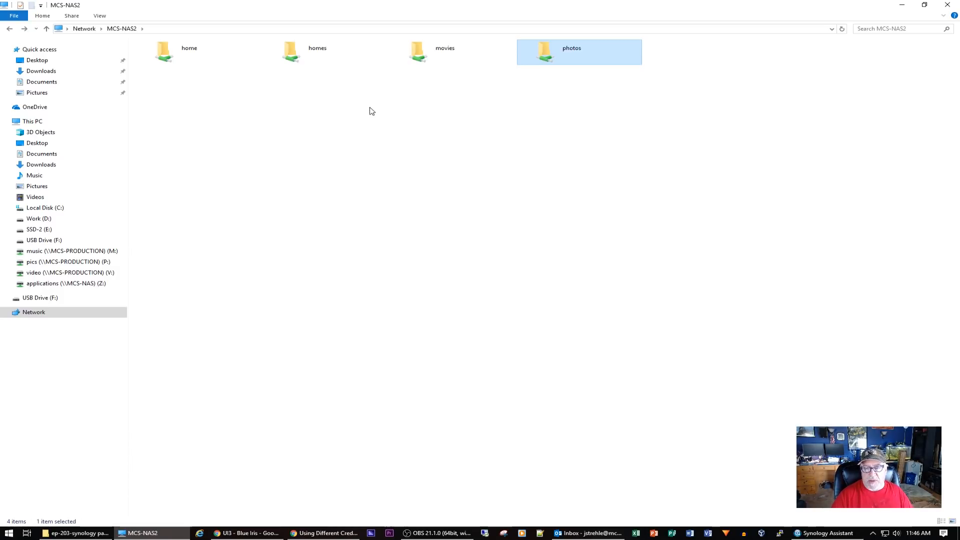
Start mapping the movies share as a network drive and look through the drive letters offered
left_click(431, 57)
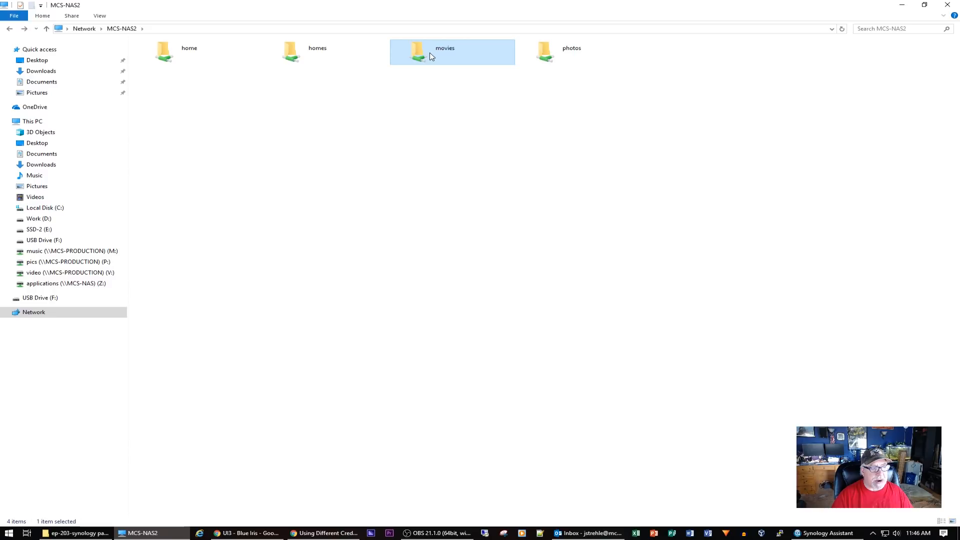
right_click(431, 57)
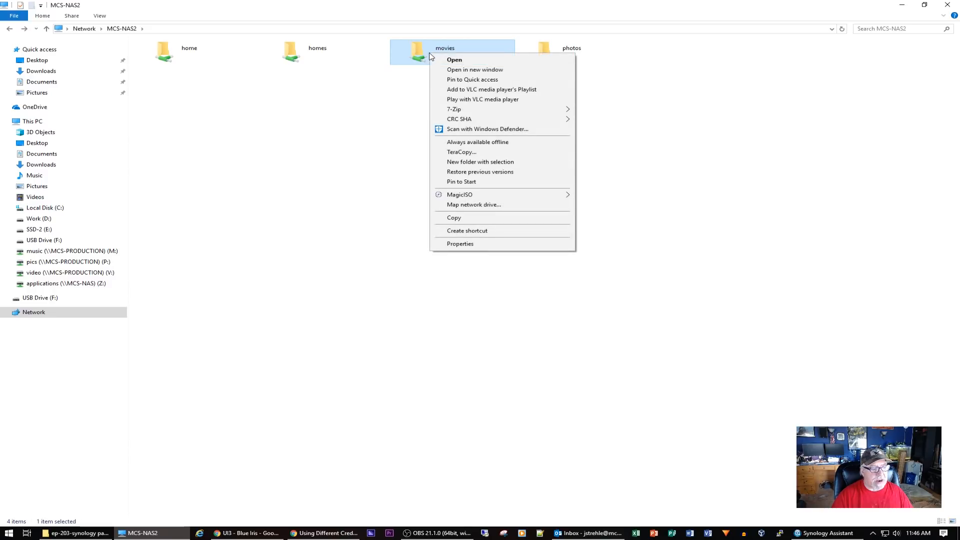
left_click(484, 204)
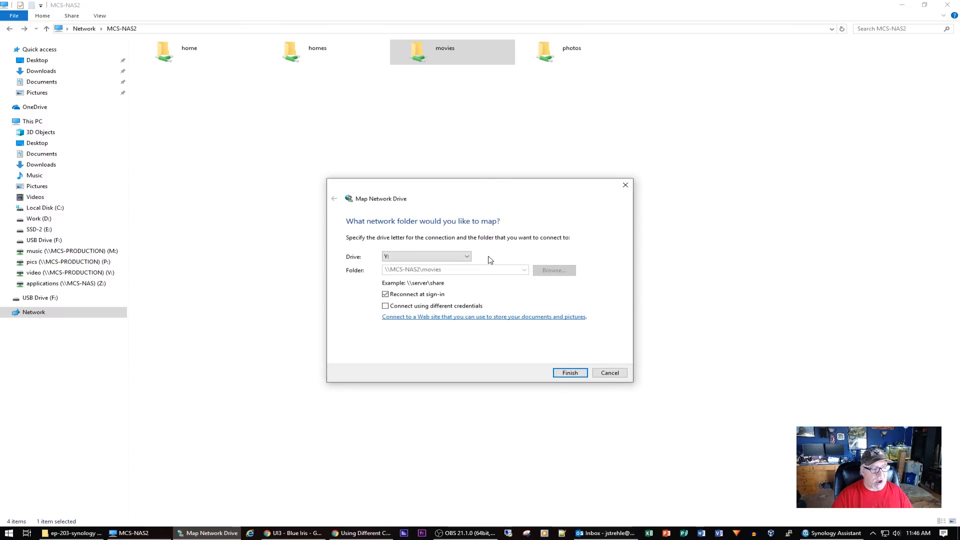
left_click(468, 257)
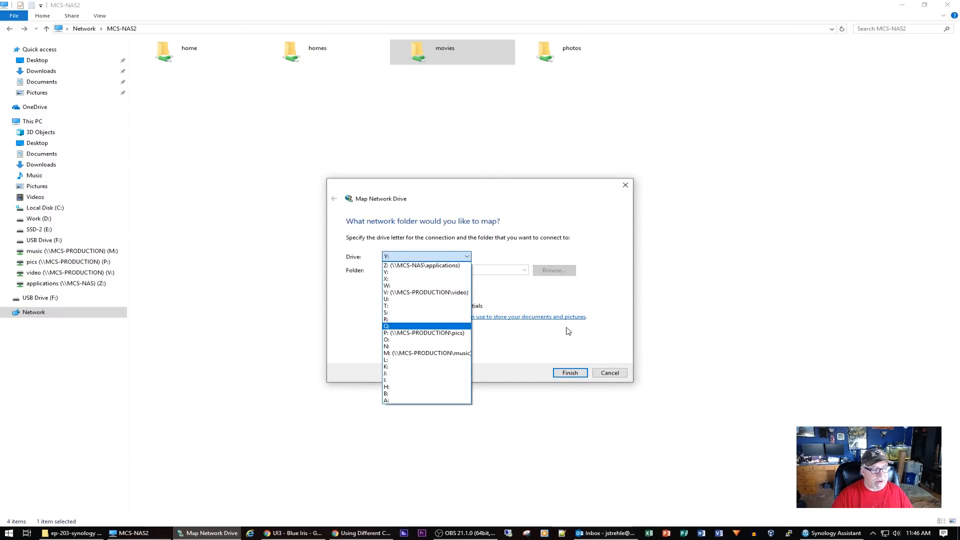
left_click(553, 220)
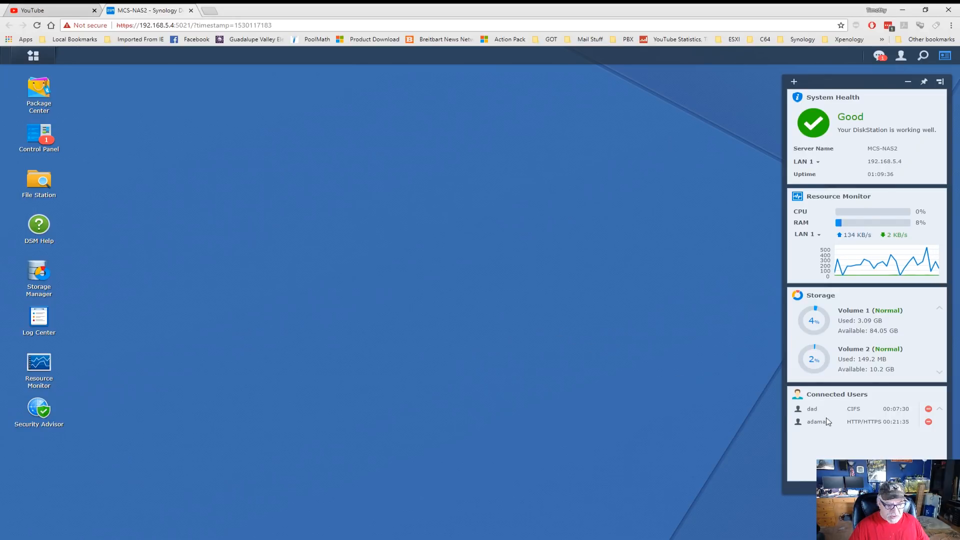
On the DiskStation, view the option for adding Resource Monitor to the desktop, and dismiss it
mouse_move(814, 414)
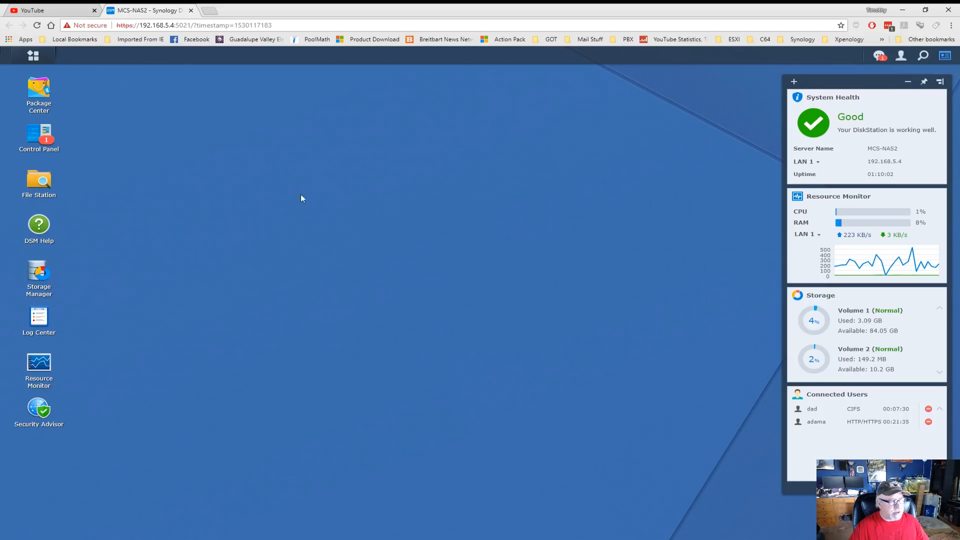
left_click(34, 56)
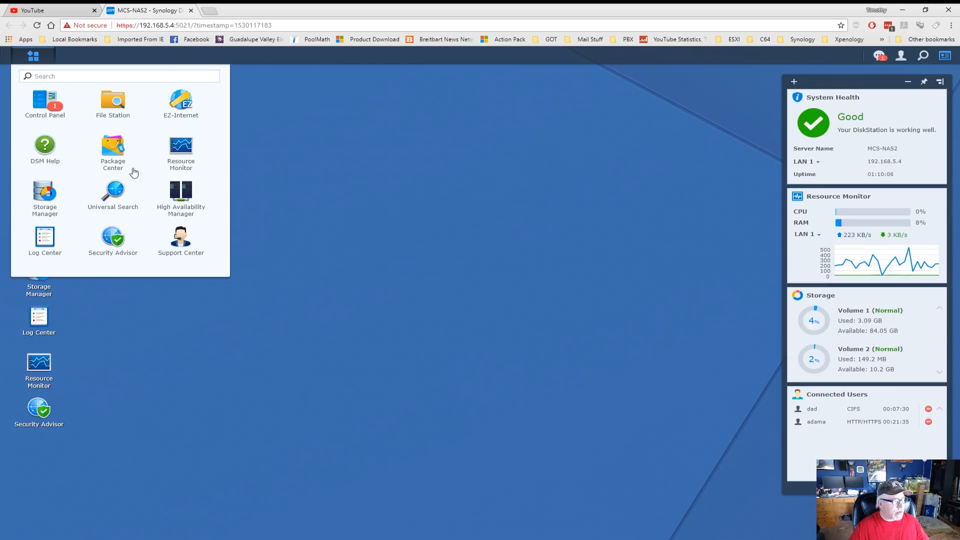
right_click(180, 148)
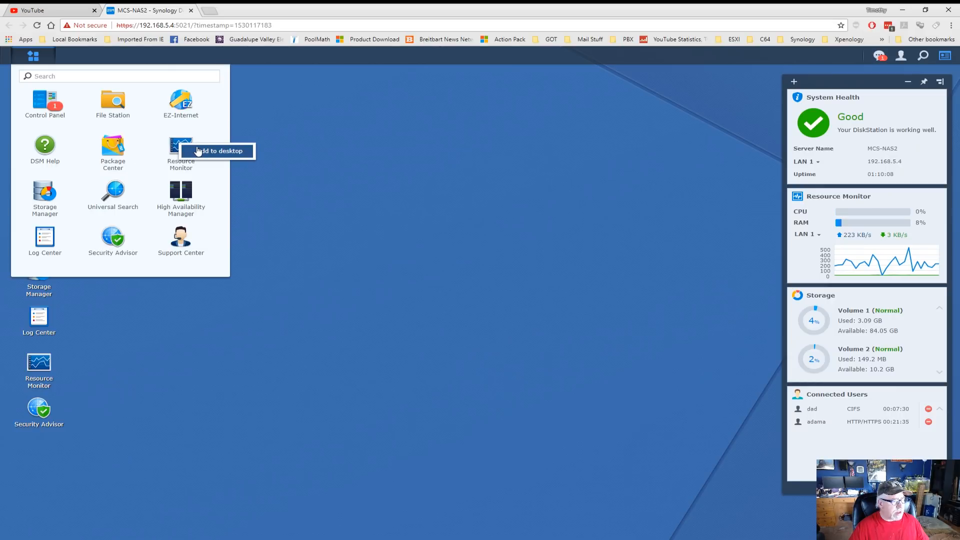
left_click(290, 167)
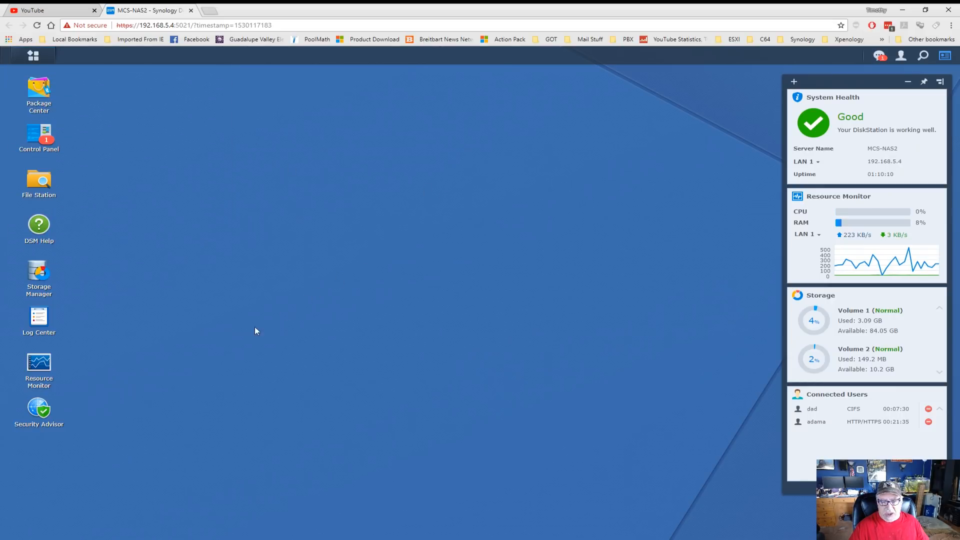
Open Resource Monitor and review the CPU, memory, network, disk and volume performance graphs
left_click(39, 362)
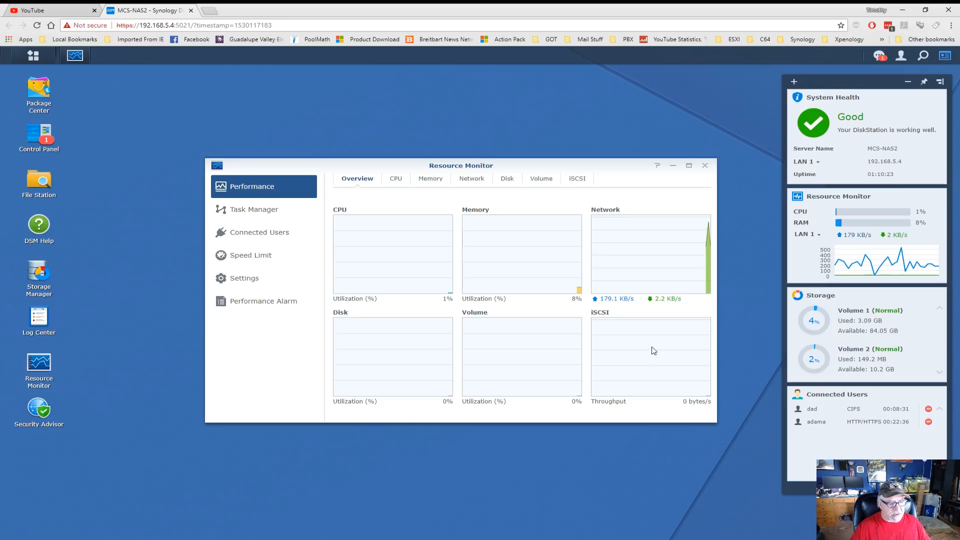
left_click(395, 179)
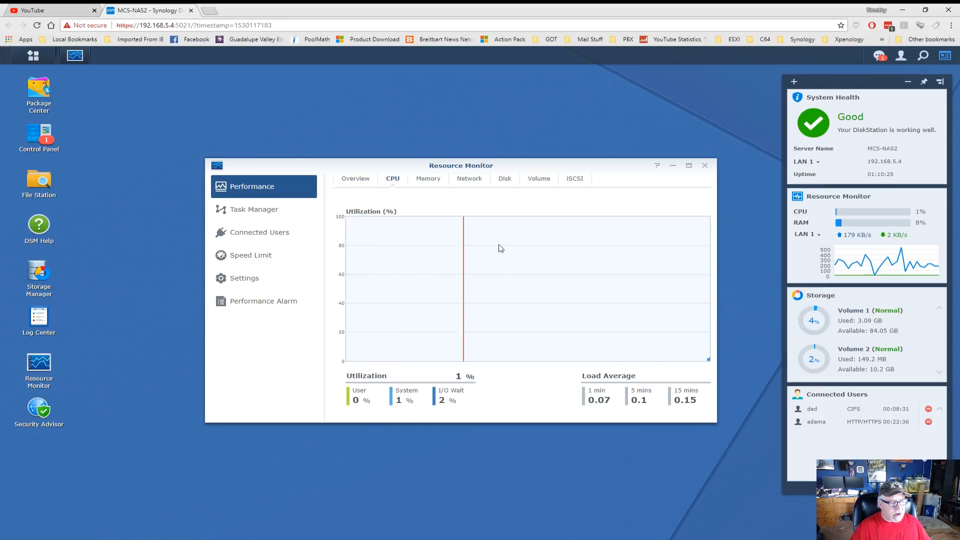
left_click(428, 180)
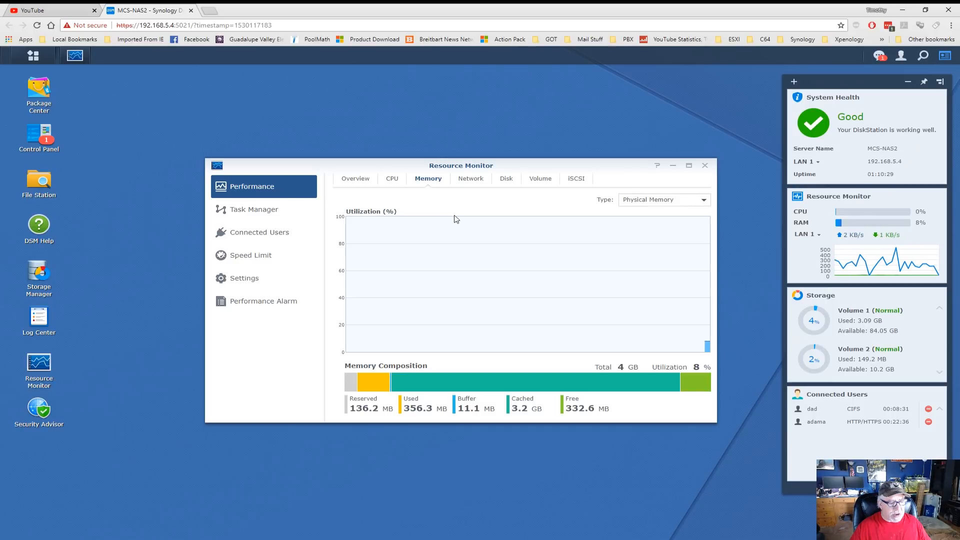
left_click(467, 180)
left_click(506, 180)
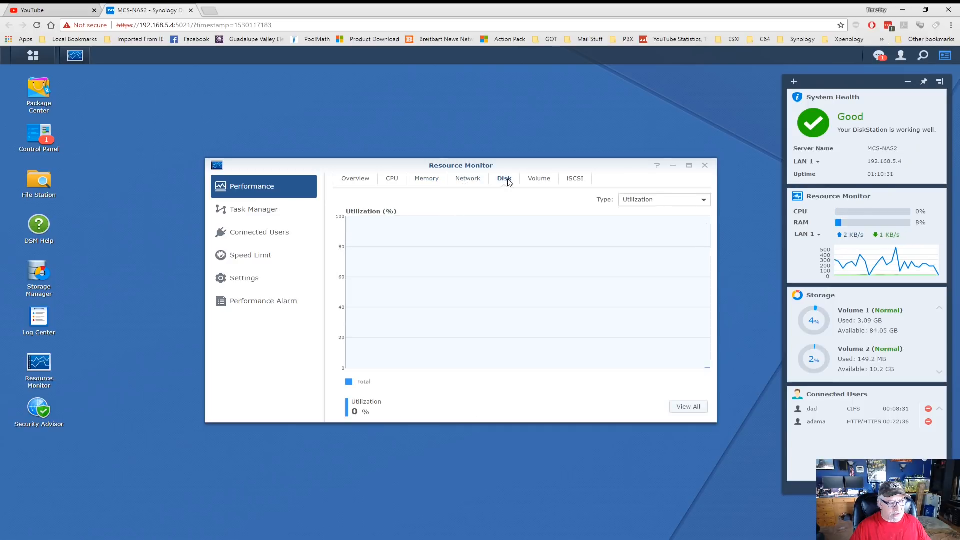
left_click(537, 180)
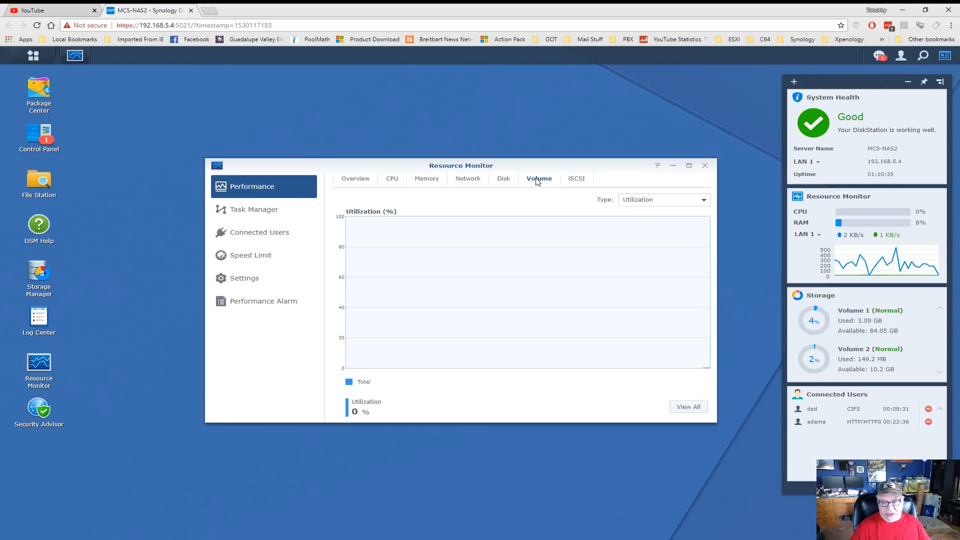
Review the services and processes running on the DiskStation in Resource Monitor's Task Manager
left_click(257, 215)
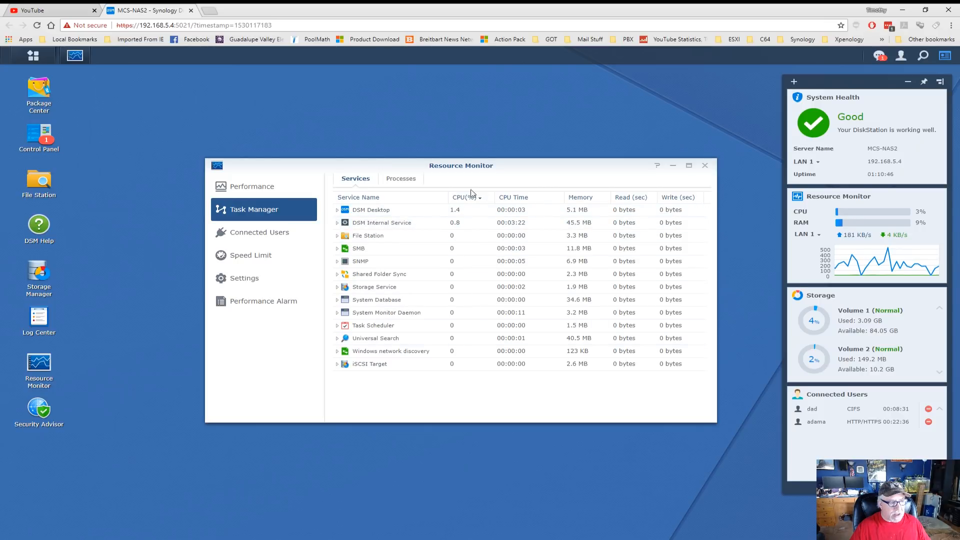
left_click(408, 183)
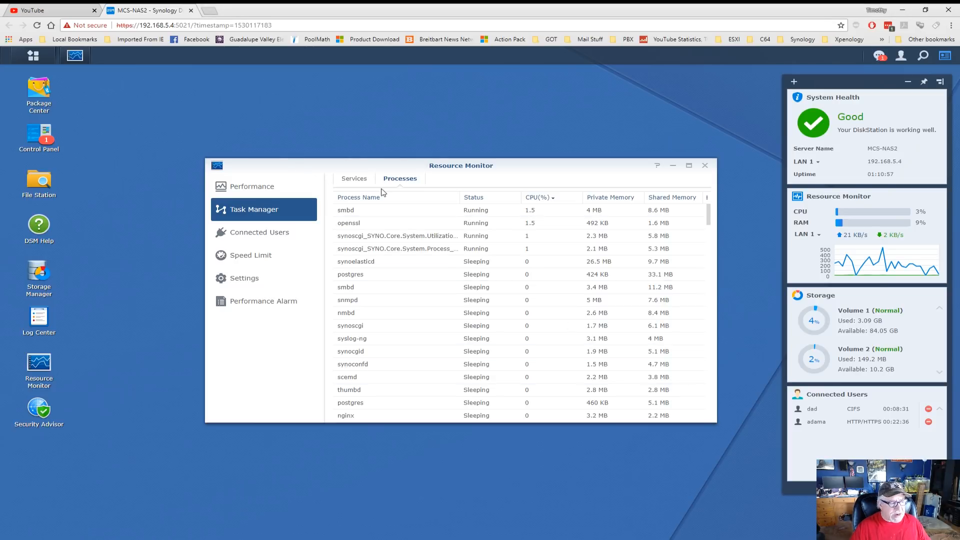
left_click(352, 178)
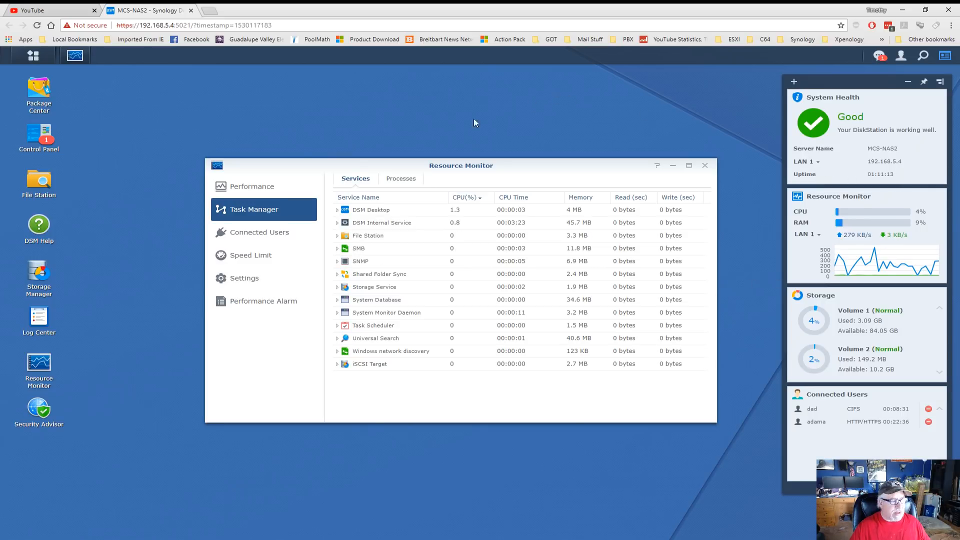
Review the users connected to the DiskStation, widening the Date & Time column
left_click(263, 236)
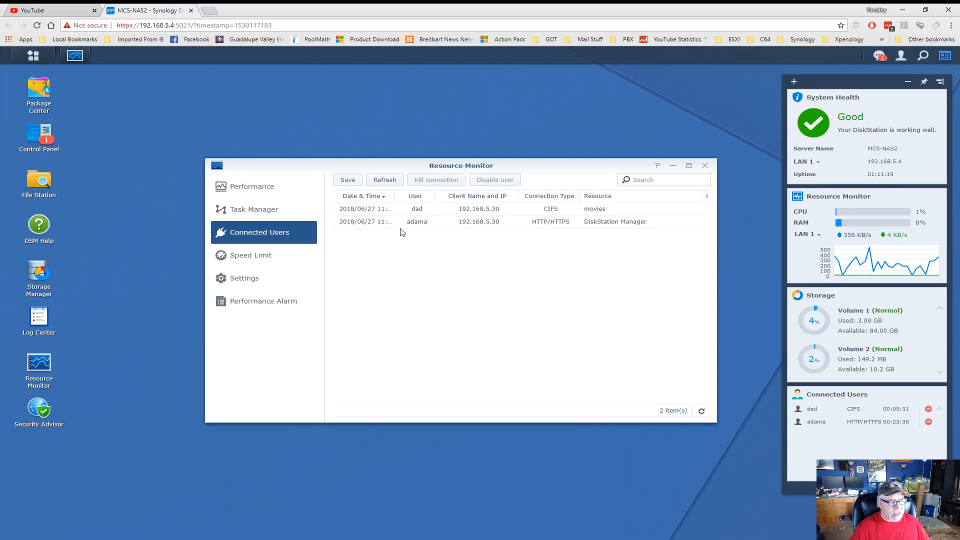
left_click_drag(399, 196, 429, 196)
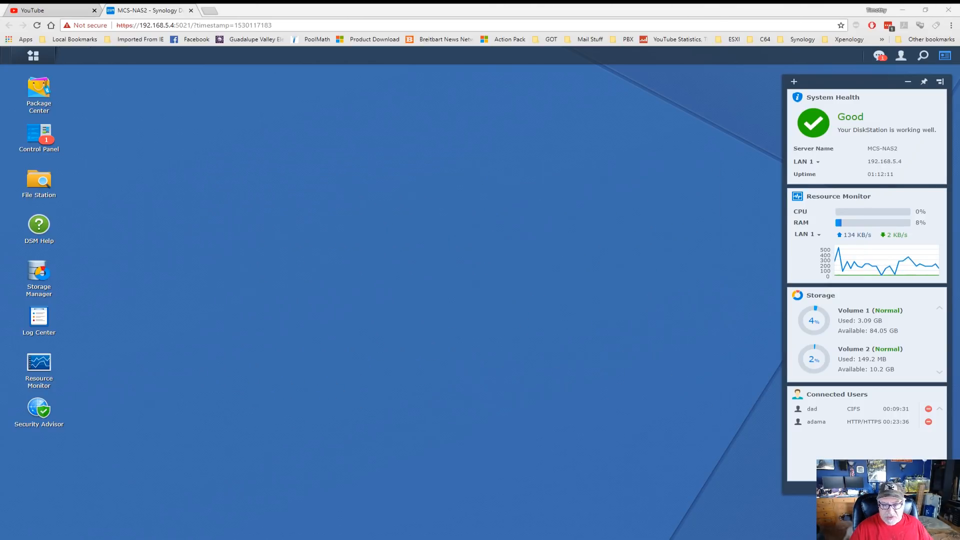
left_click(50, 327)
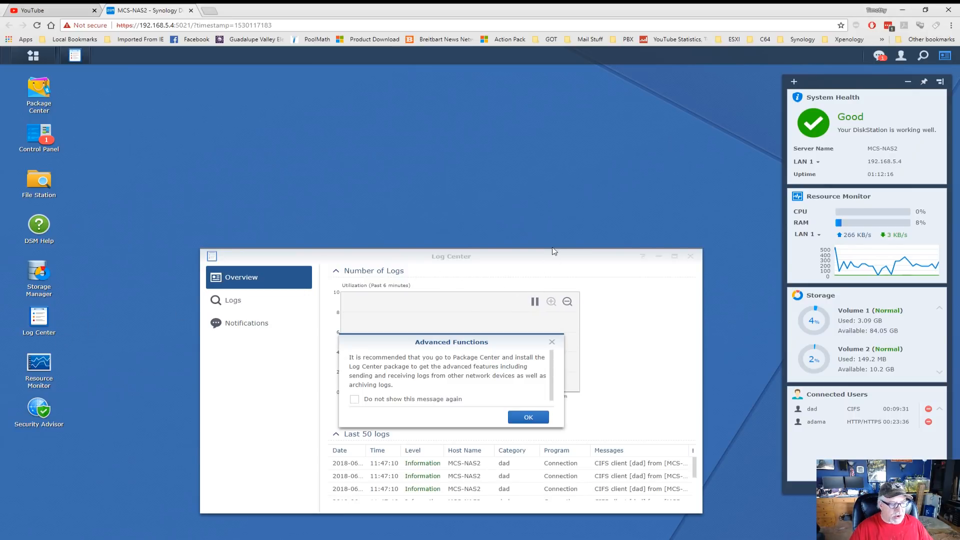
left_click(516, 419)
left_click(690, 257)
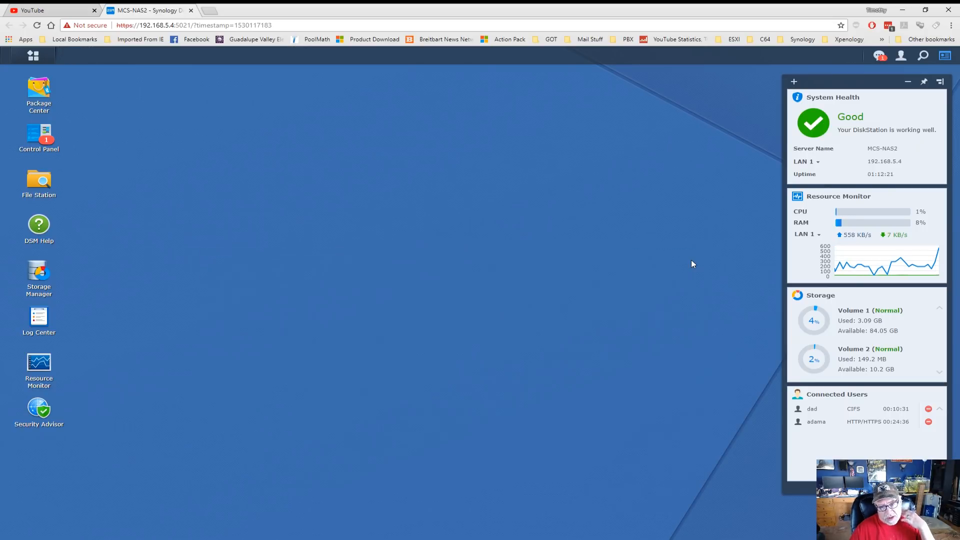
View the options offered for Log Center among the DiskStation's applications, and dismiss them
left_click(33, 59)
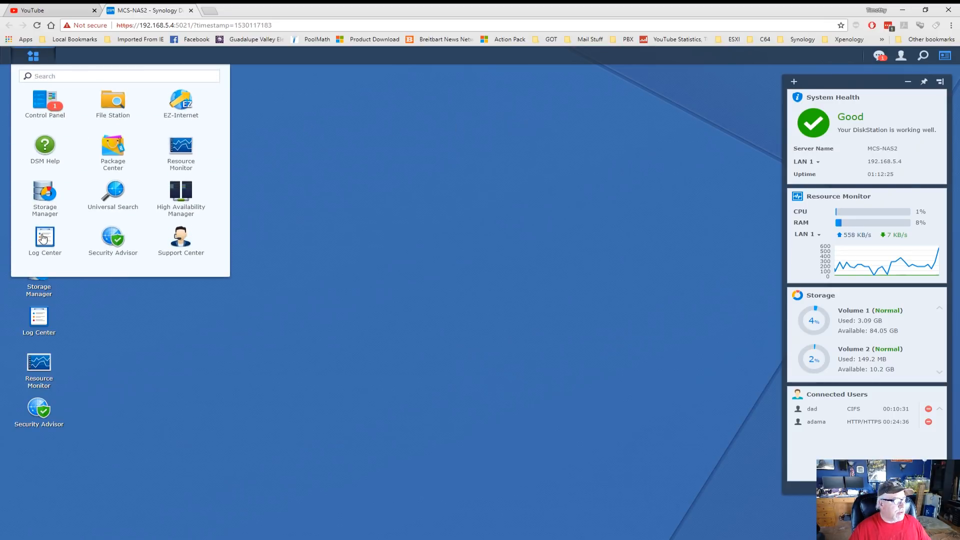
right_click(43, 239)
left_click(420, 206)
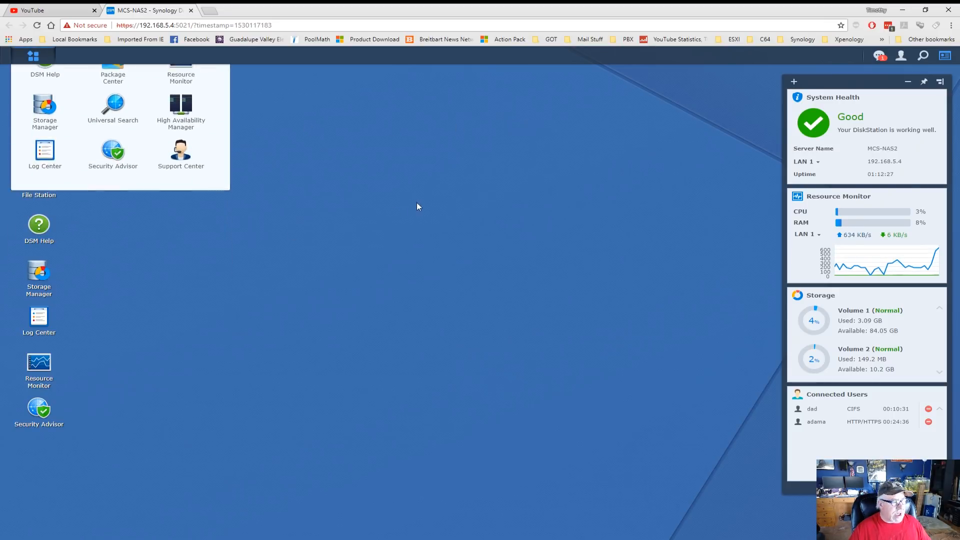
Open Log Center, set its Advanced Functions message not to show again, and move the window higher on the desktop
double_click(46, 325)
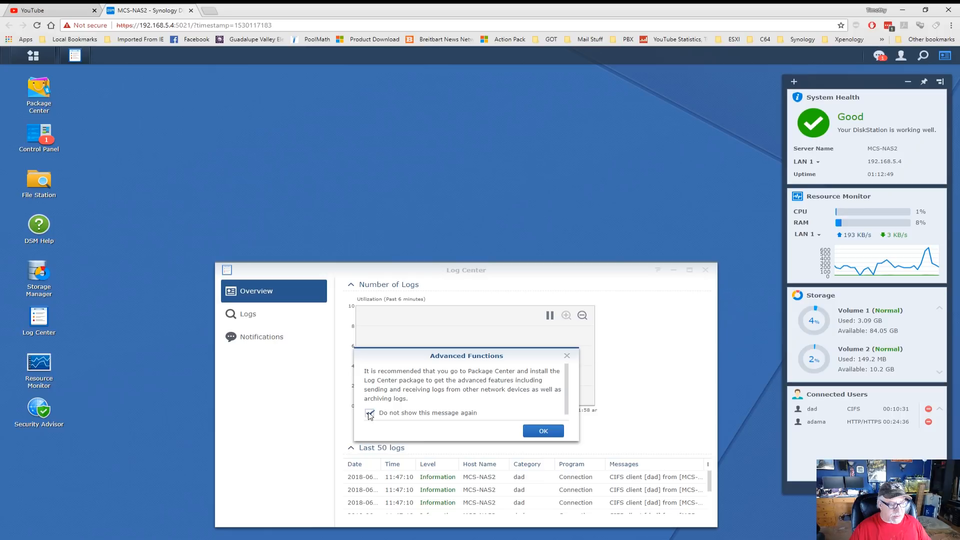
left_click(543, 431)
left_click_drag(546, 270, 553, 118)
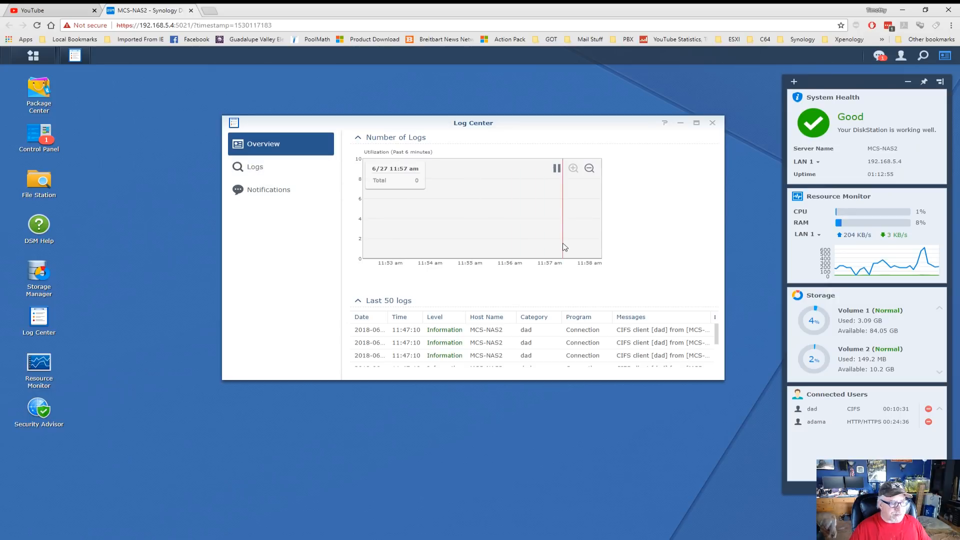
Maximize Log Center and review the last 50 logs in the overview
left_click(695, 122)
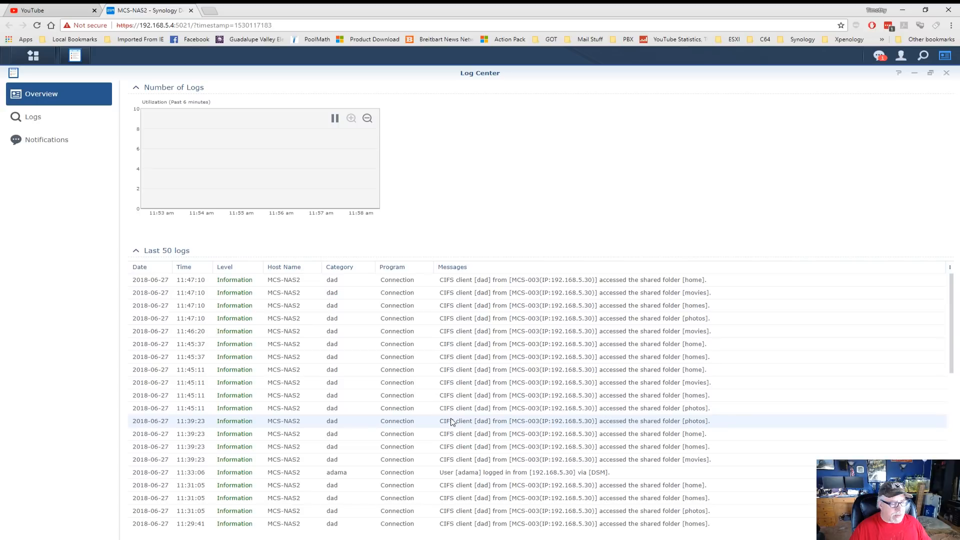
scroll(453, 422, "down", 4)
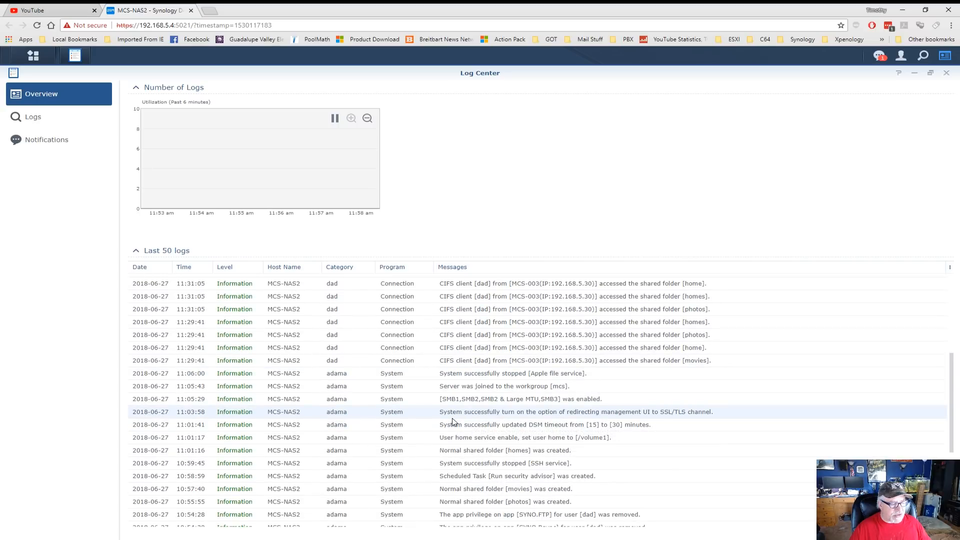
scroll(453, 421, "down", 3)
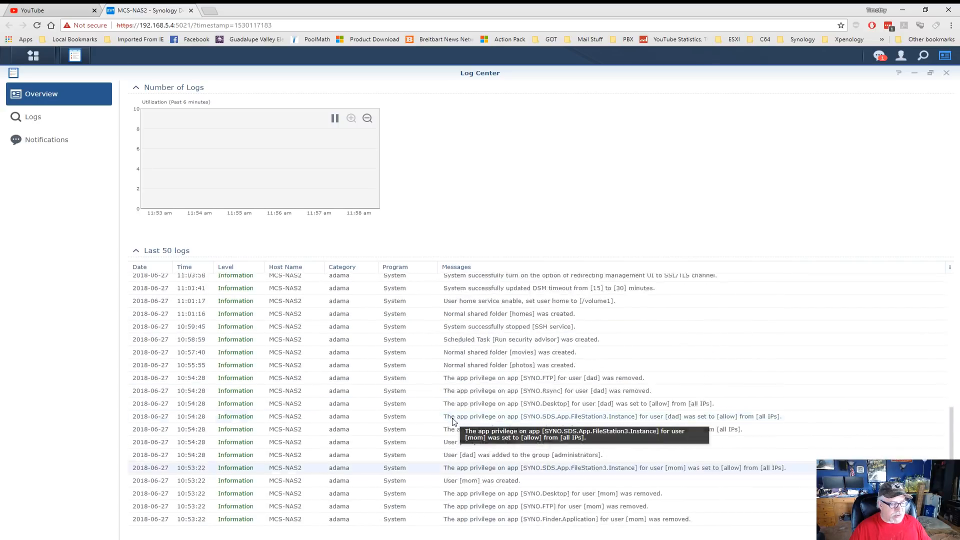
scroll(452, 421, "up", 7)
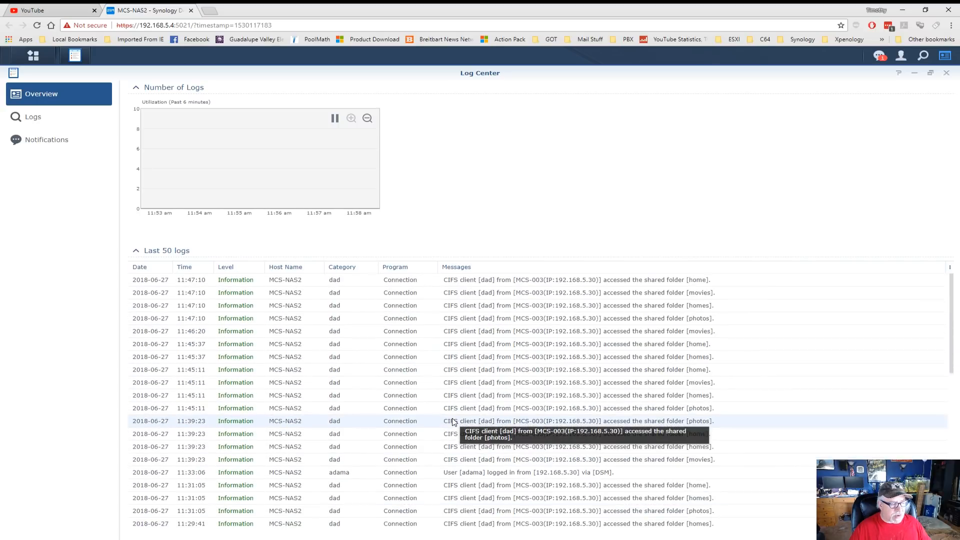
Review the current logs by category: General, Connection and File Transfer, ending on General
left_click(27, 120)
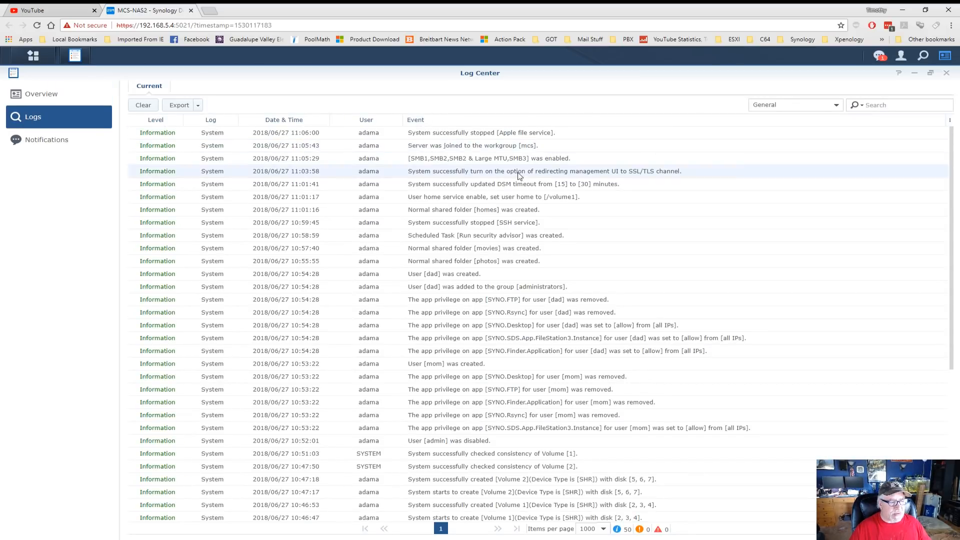
left_click(833, 105)
left_click(792, 132)
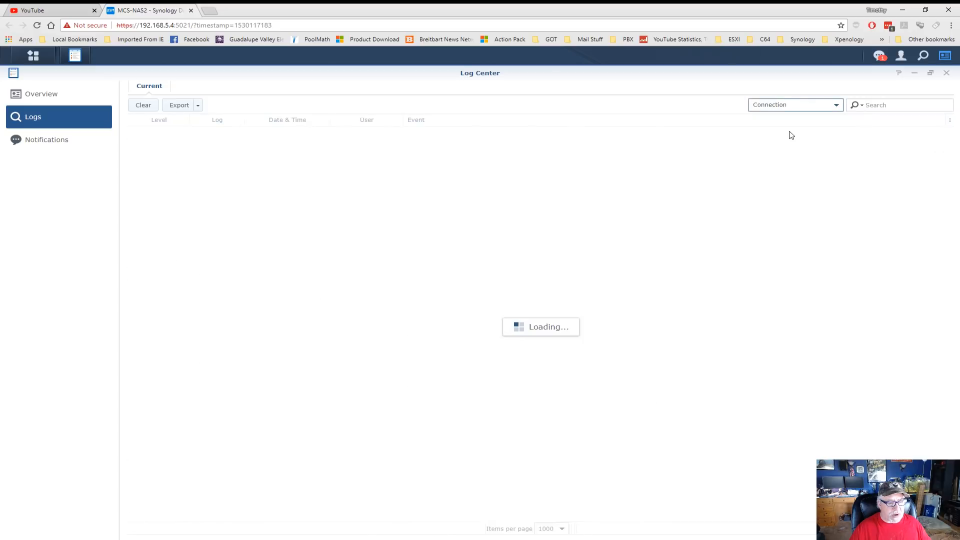
left_click(836, 105)
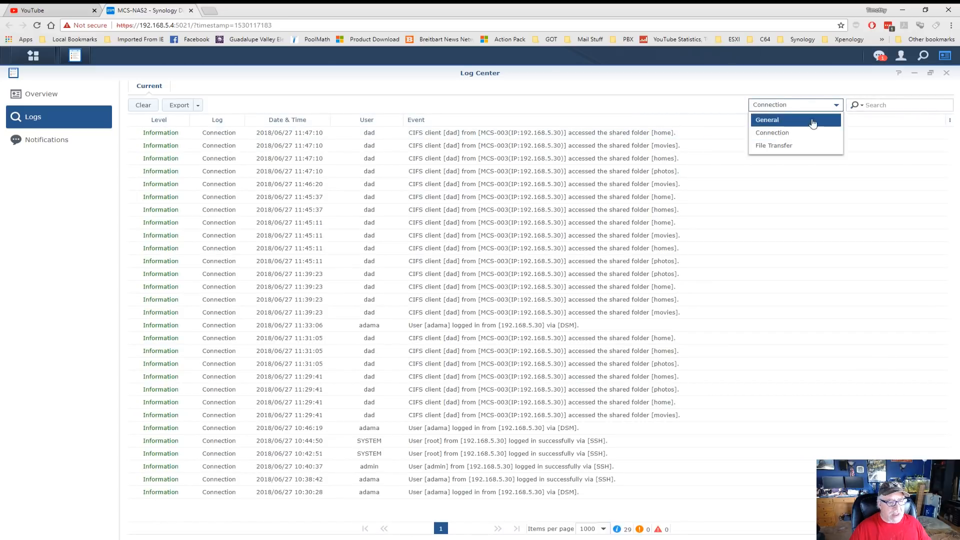
left_click(796, 145)
left_click(833, 105)
left_click(776, 119)
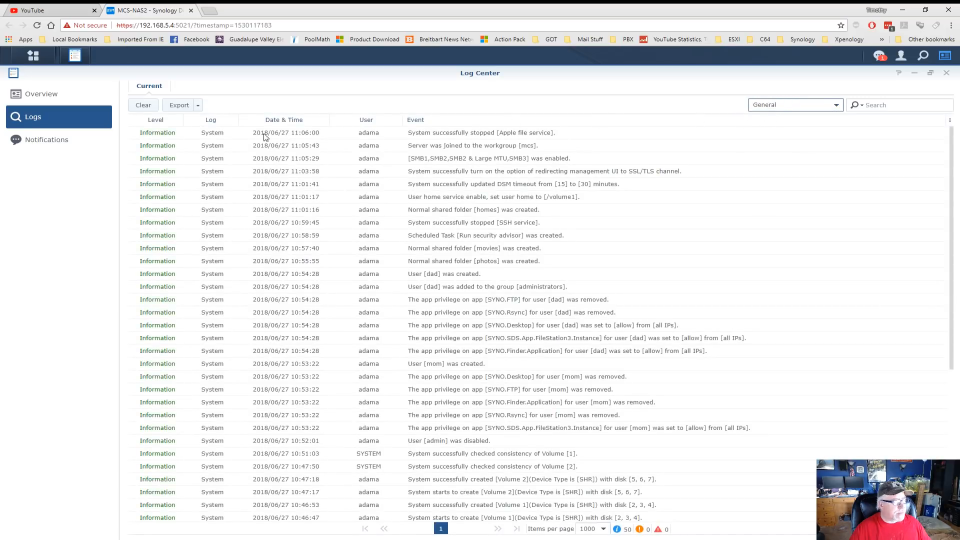
Review the notification rules and close Log Center
left_click(54, 141)
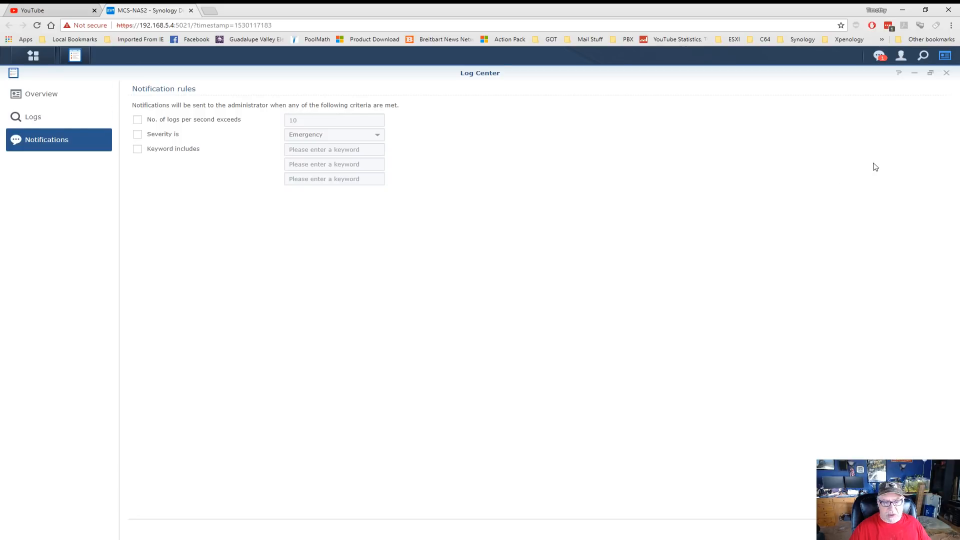
left_click(946, 75)
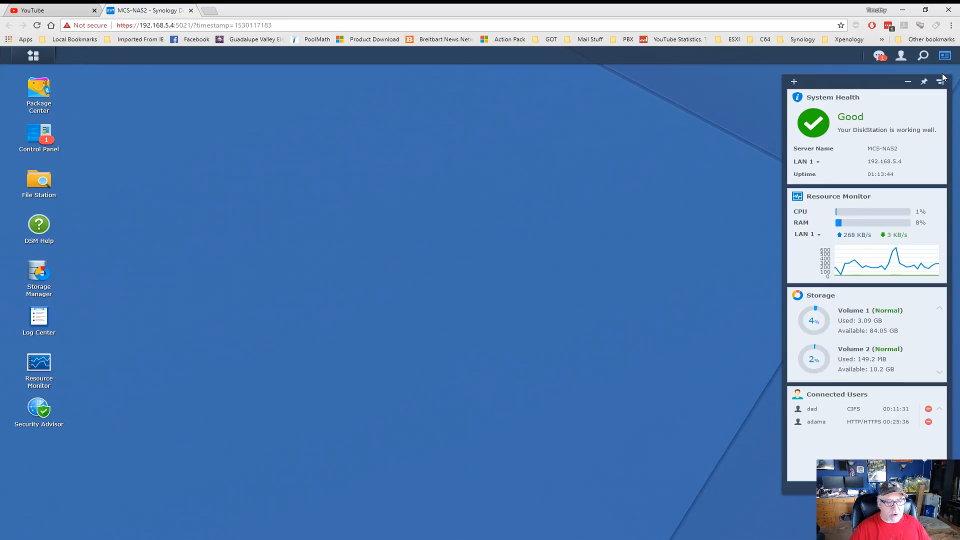
Open Package Center and show the details of the Log Center package from the Utilities category
left_click(34, 93)
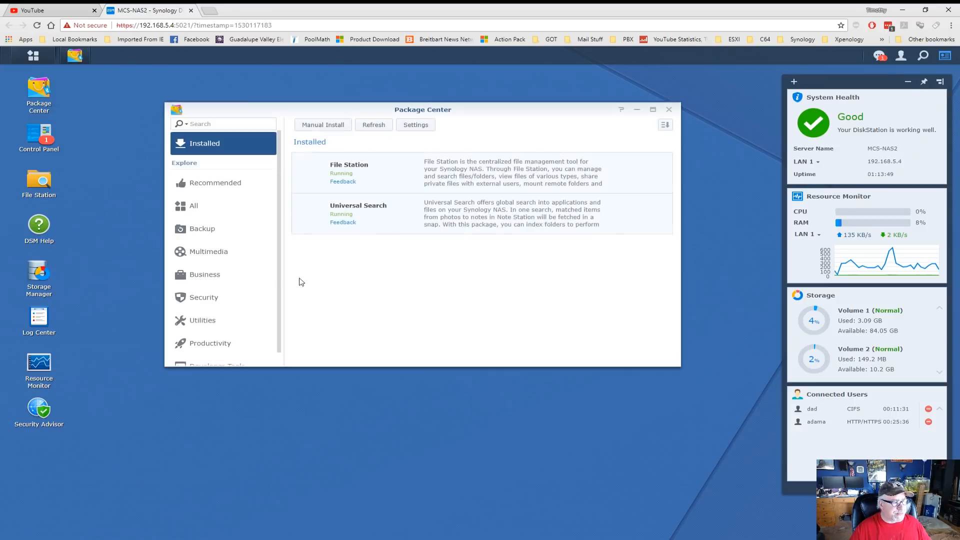
left_click(205, 320)
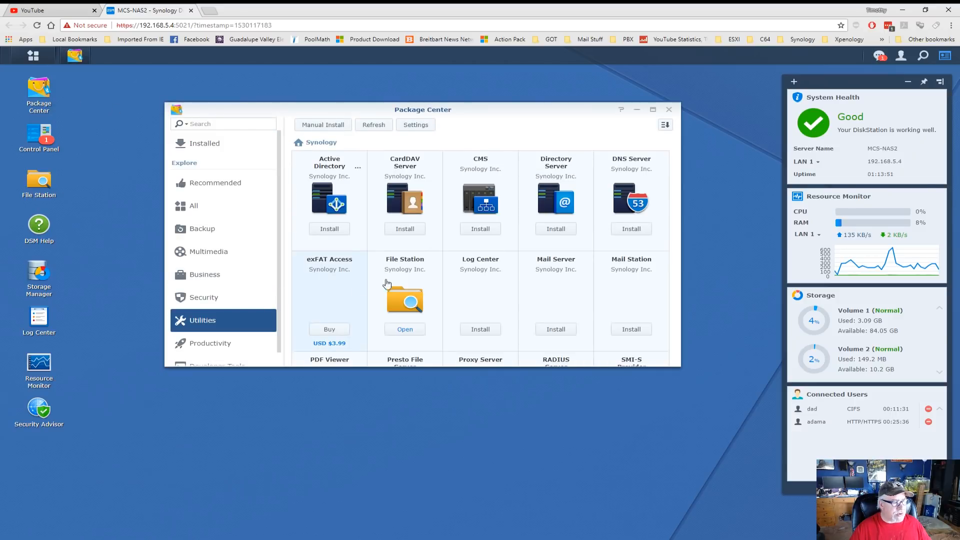
left_click(487, 271)
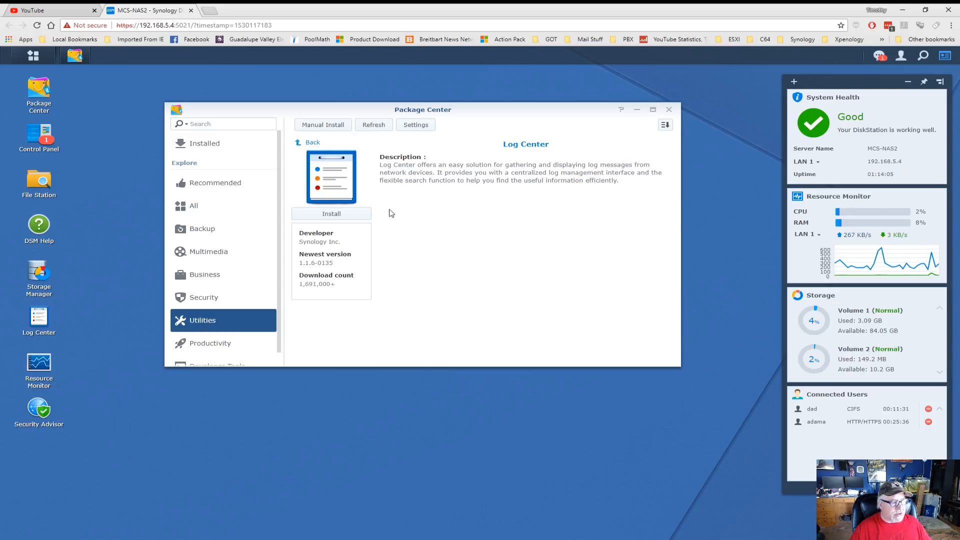
Install the Log Center package on Volume 2 with Run after installation enabled, checking the settings summary before applying
left_click(344, 214)
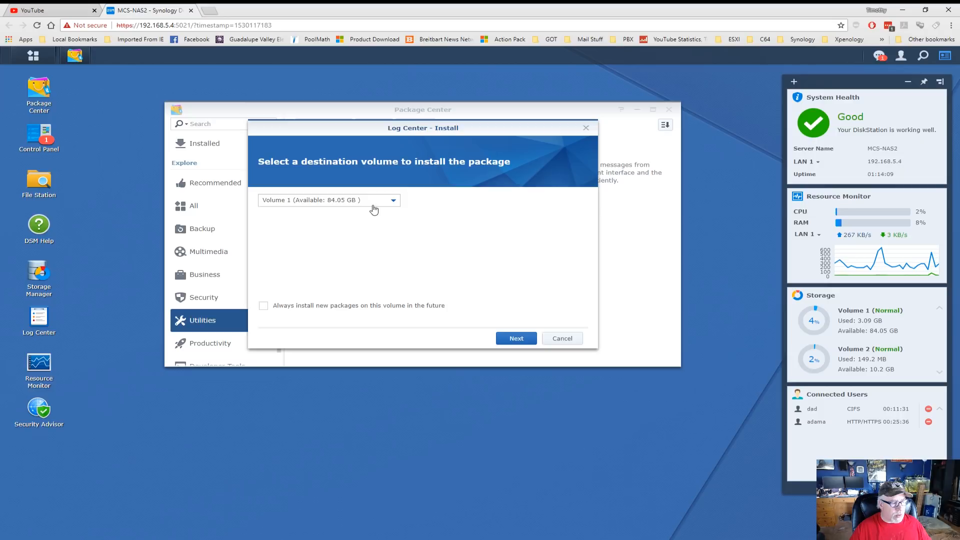
left_click(397, 202)
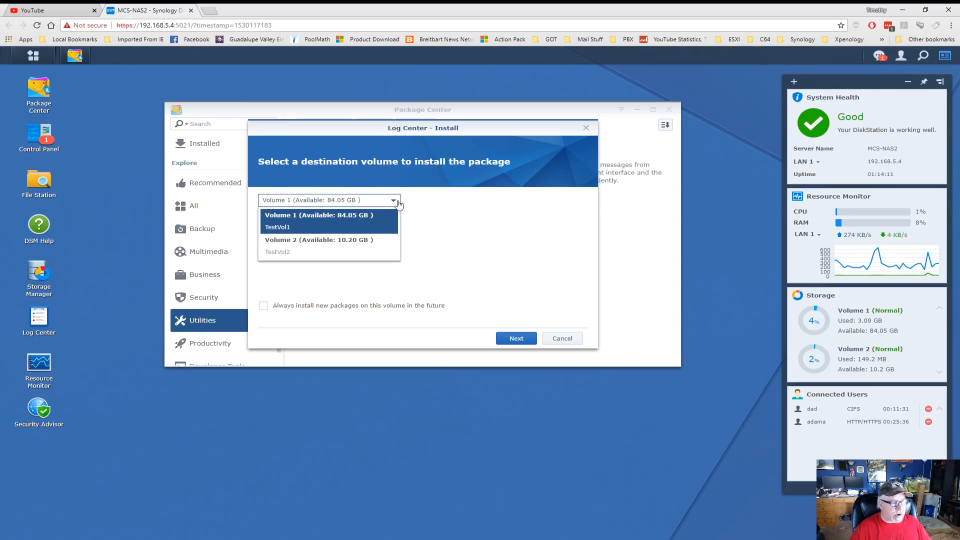
left_click(339, 244)
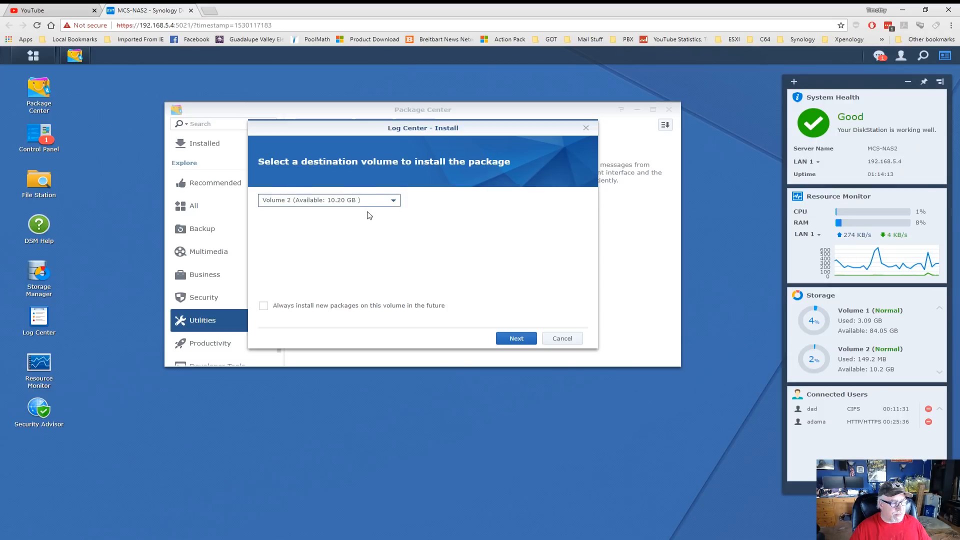
left_click(517, 337)
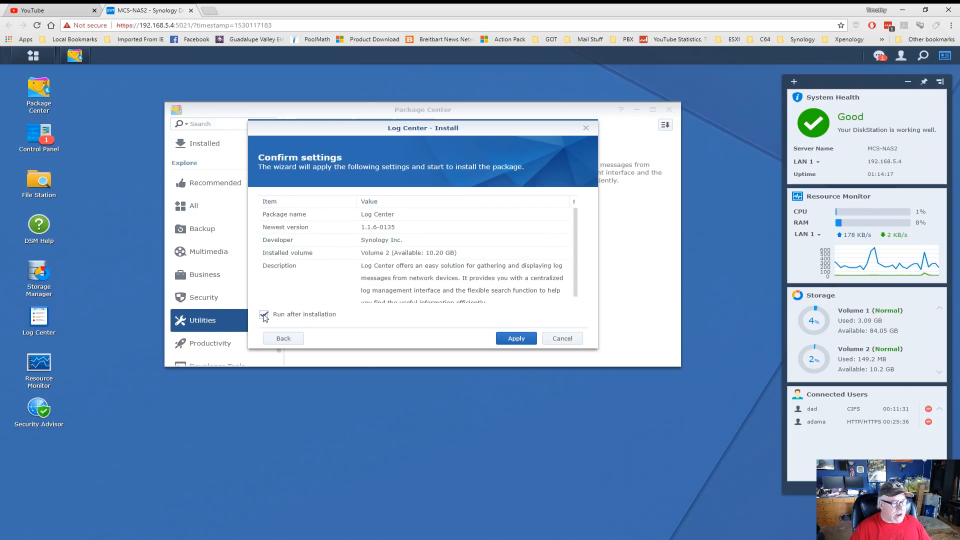
scroll(392, 247, "down", 1)
scroll(391, 247, "up", 1)
scroll(381, 244, "down", 1)
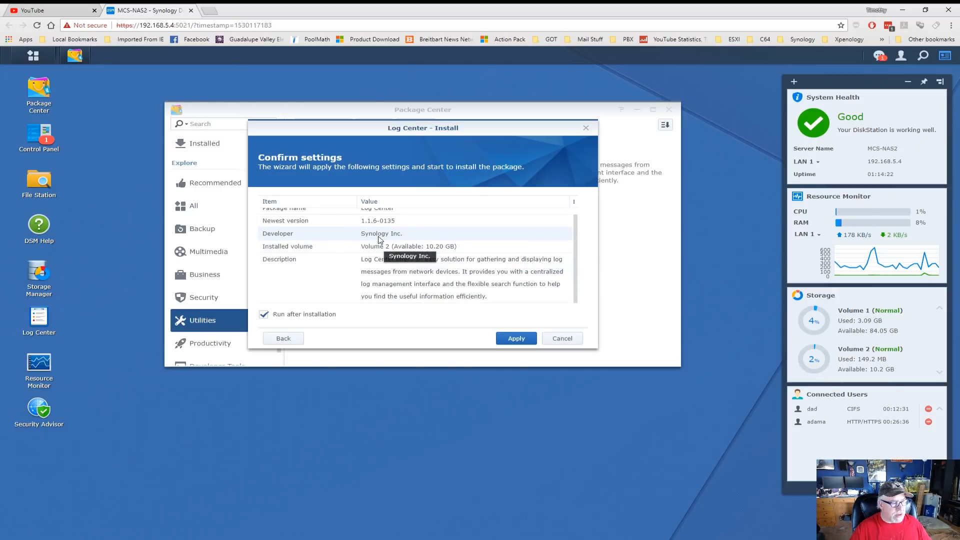
scroll(368, 236, "up", 1)
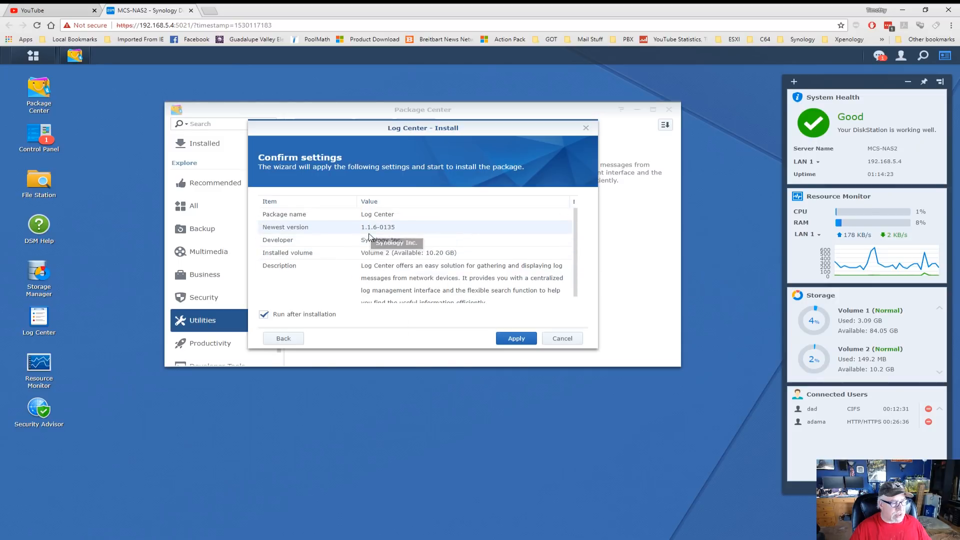
left_click(515, 339)
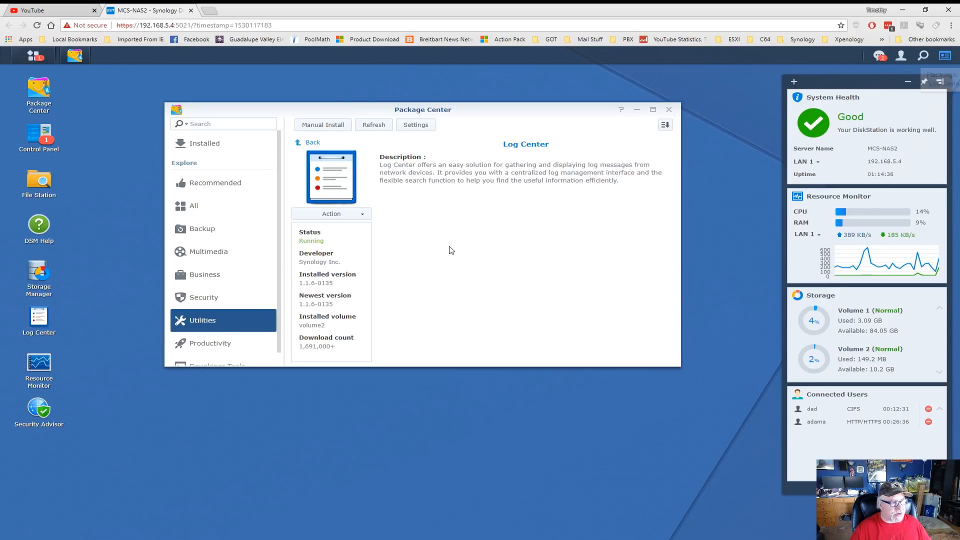
View the actions available for the installed Log Center package, and close Package Center
left_click(362, 214)
left_click(363, 216)
left_click(668, 109)
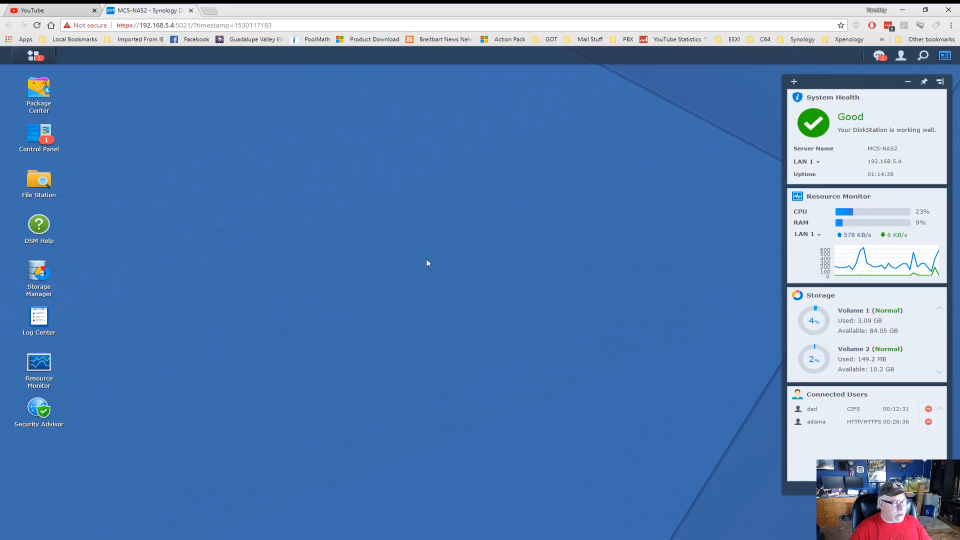
Open Log Center maximized and examine the source and category filter options for its current logs
left_click(38, 317)
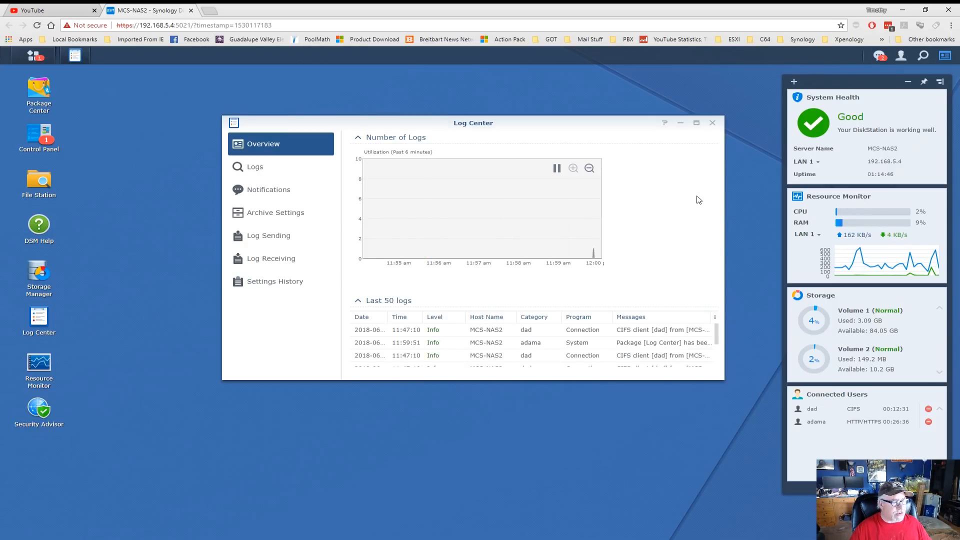
left_click(696, 123)
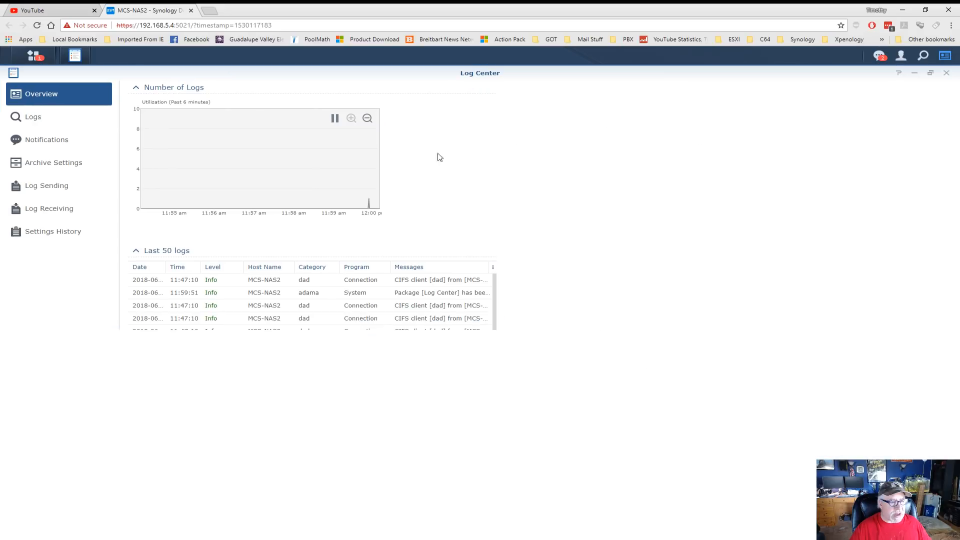
left_click(46, 124)
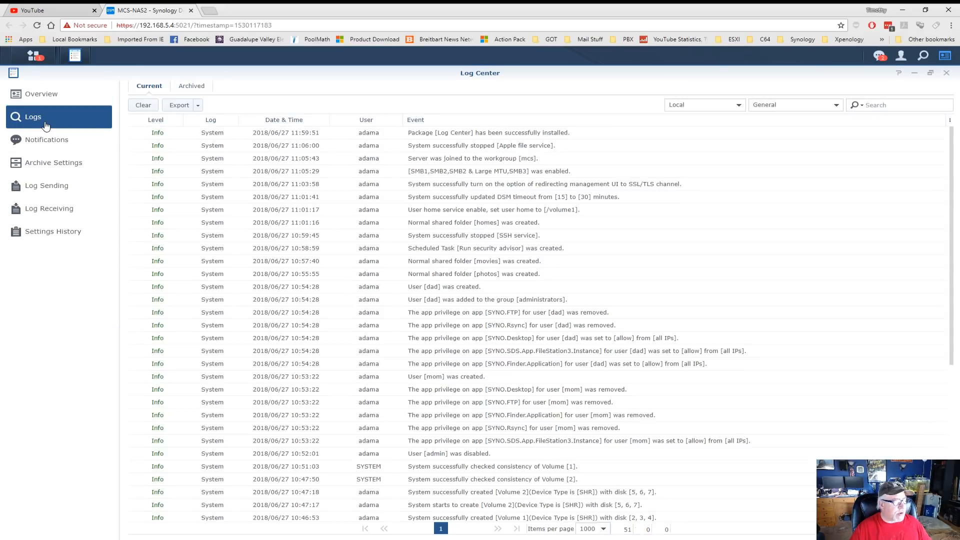
left_click(742, 107)
left_click(742, 107)
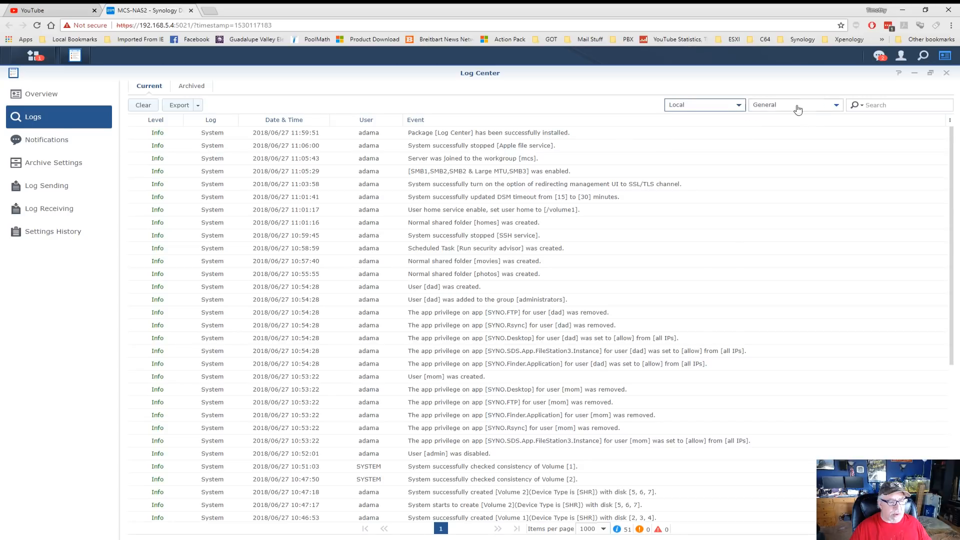
left_click(836, 107)
left_click(836, 107)
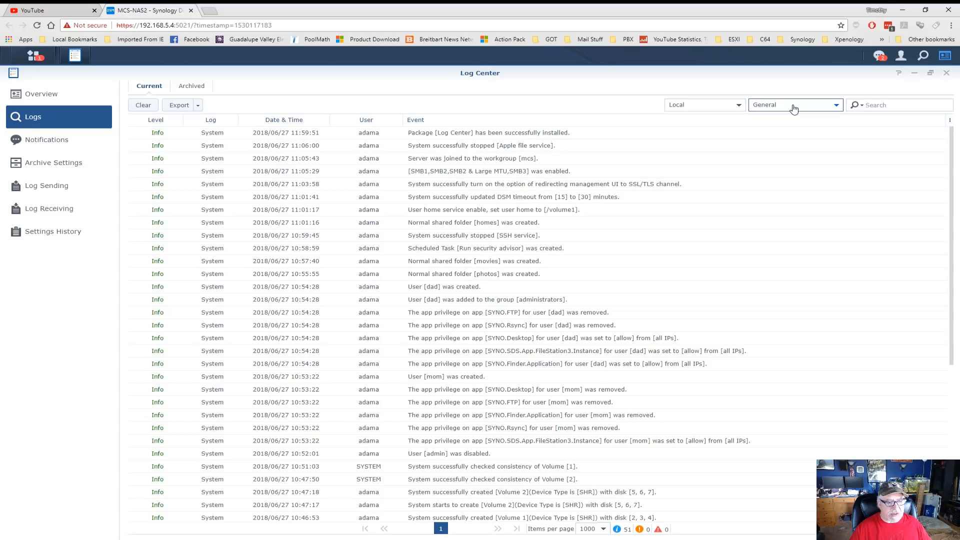
left_click(737, 106)
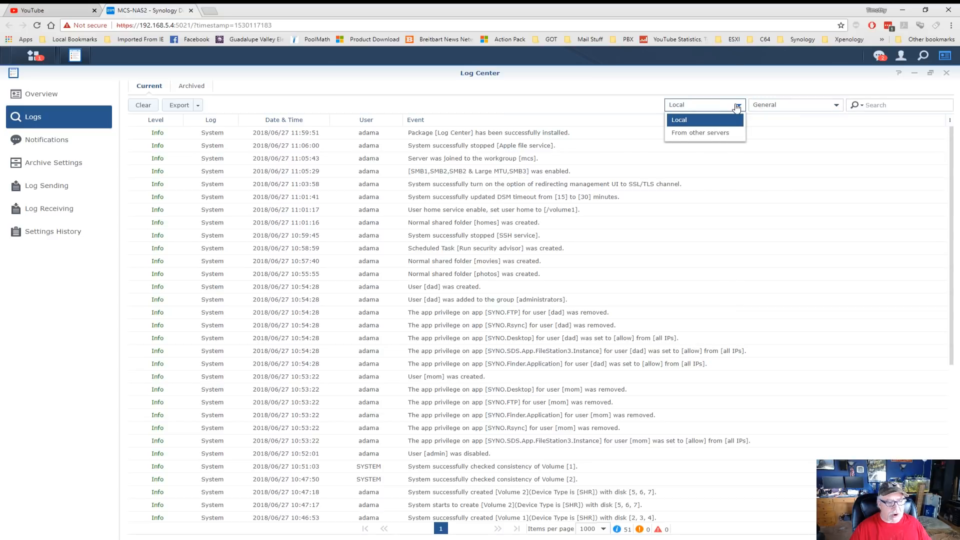
left_click(737, 106)
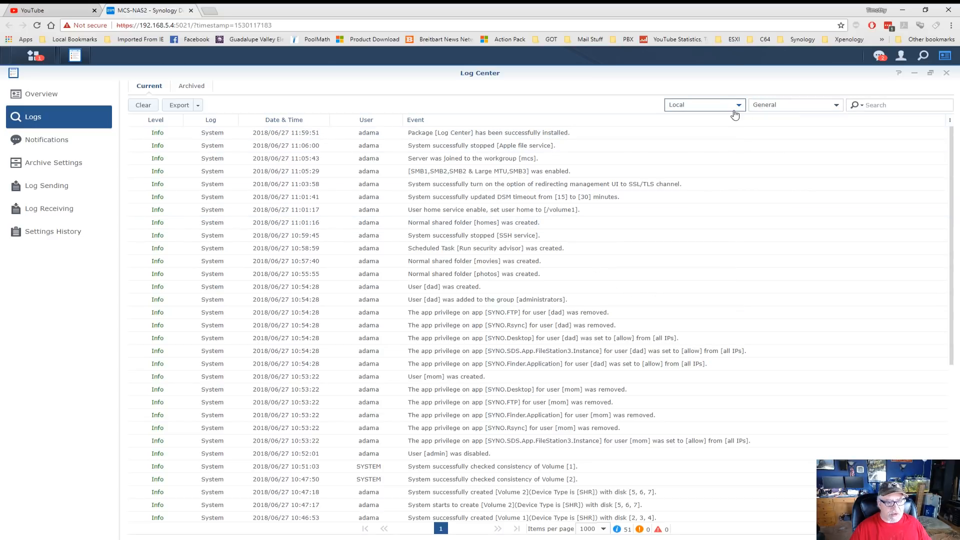
View the notification rules offered after installing the full Log Center package
left_click(47, 142)
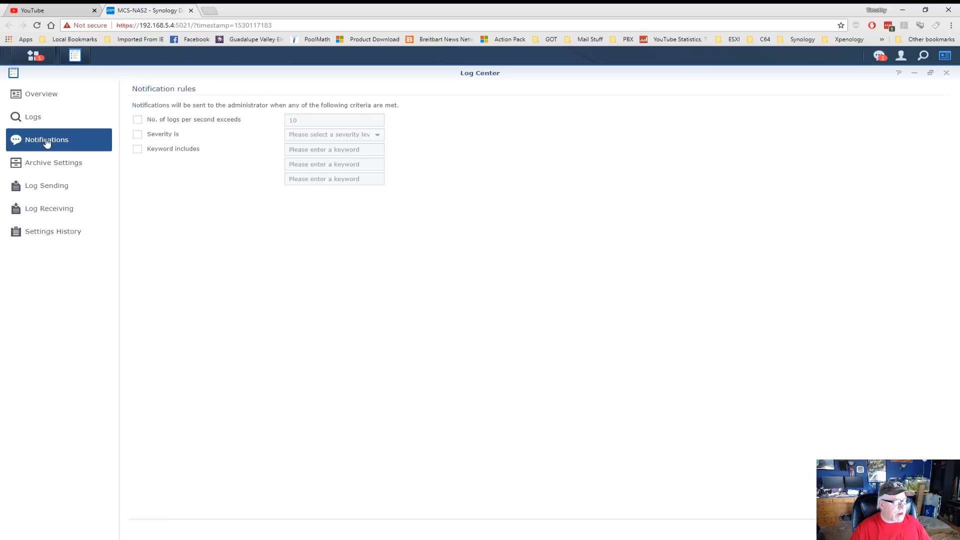
Review Log Center's archive settings, log sending options, log receiving rules and settings history
left_click(75, 165)
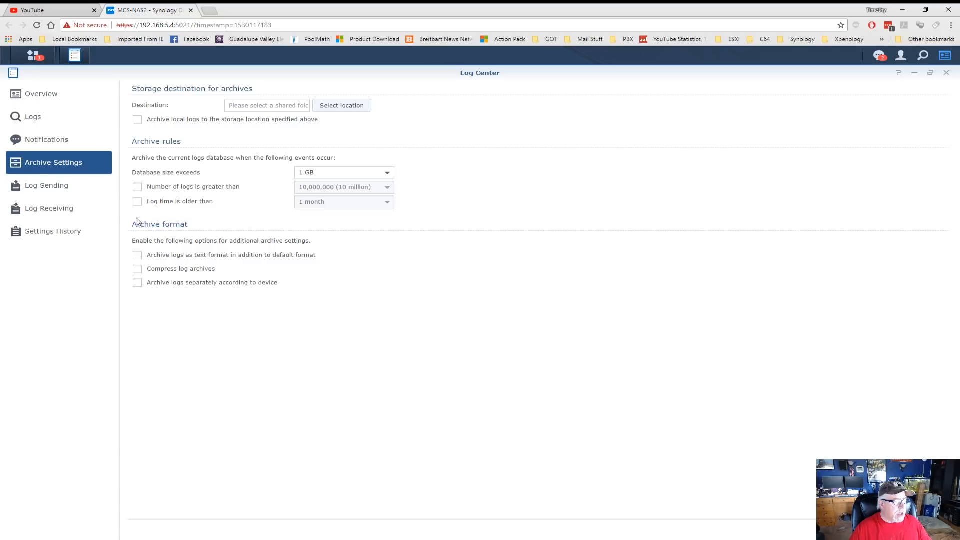
left_click(58, 186)
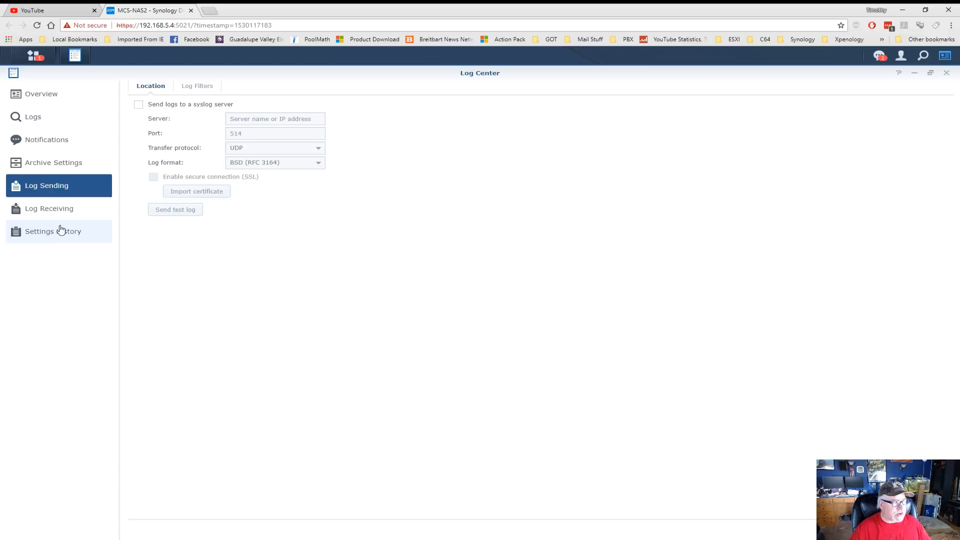
left_click(50, 209)
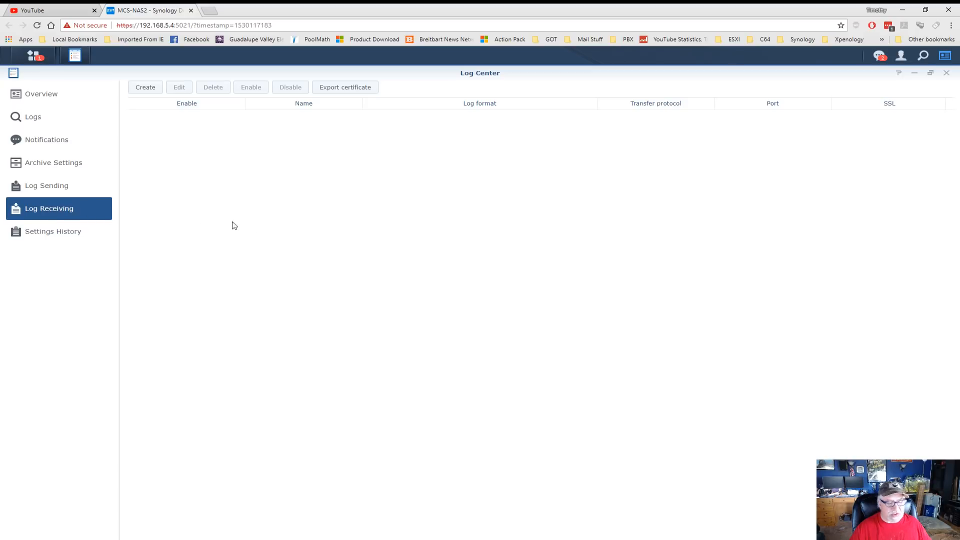
left_click(36, 235)
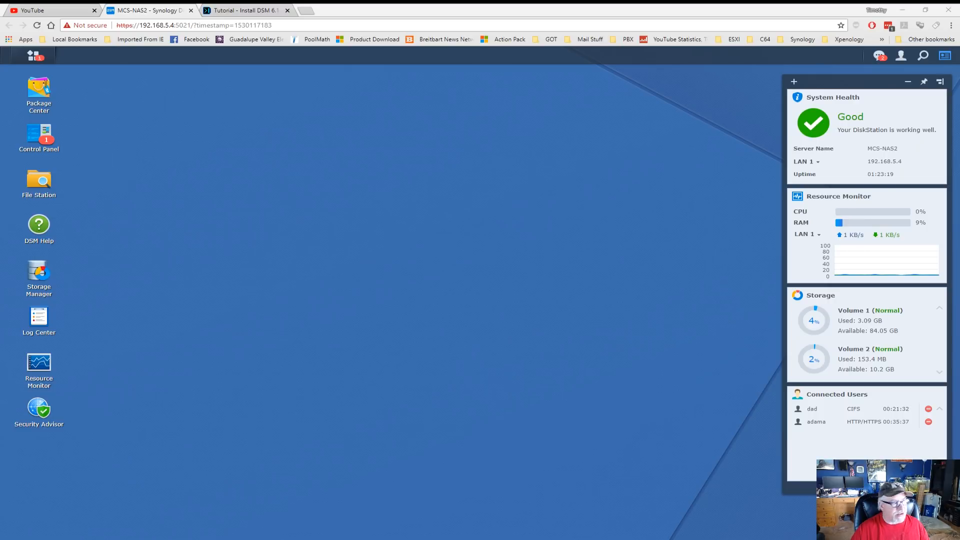
Open Package Center and look through the Synology and third-party packages offered under Utilities
double_click(38, 92)
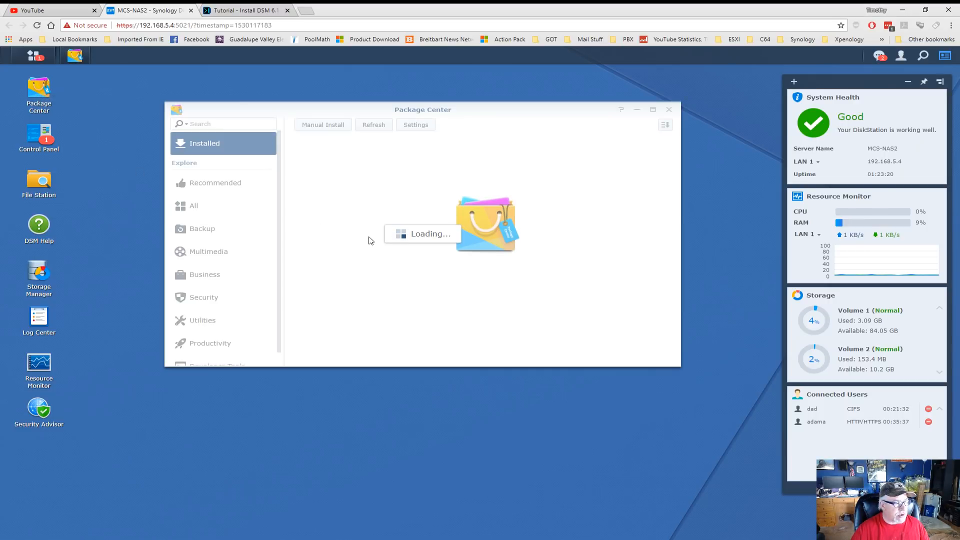
left_click(210, 320)
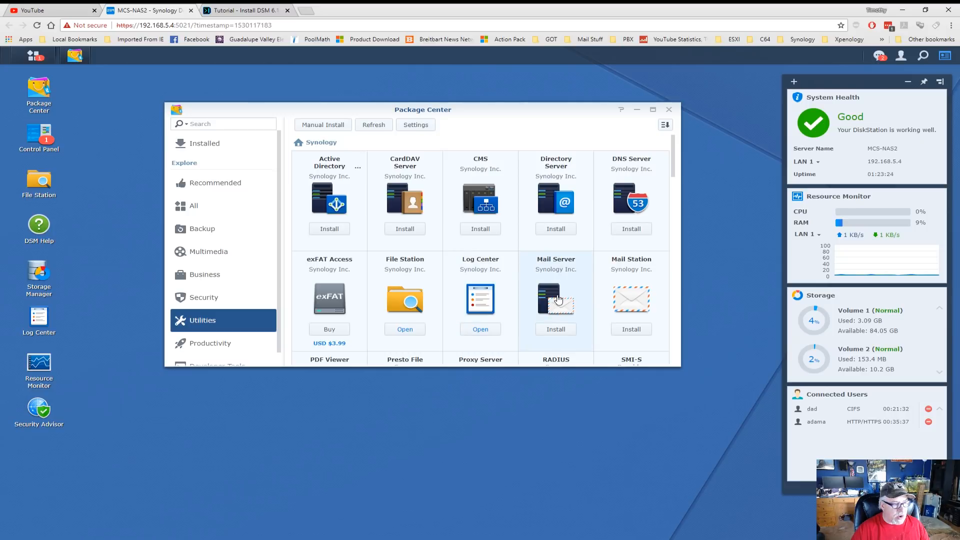
scroll(558, 300, "down", 2)
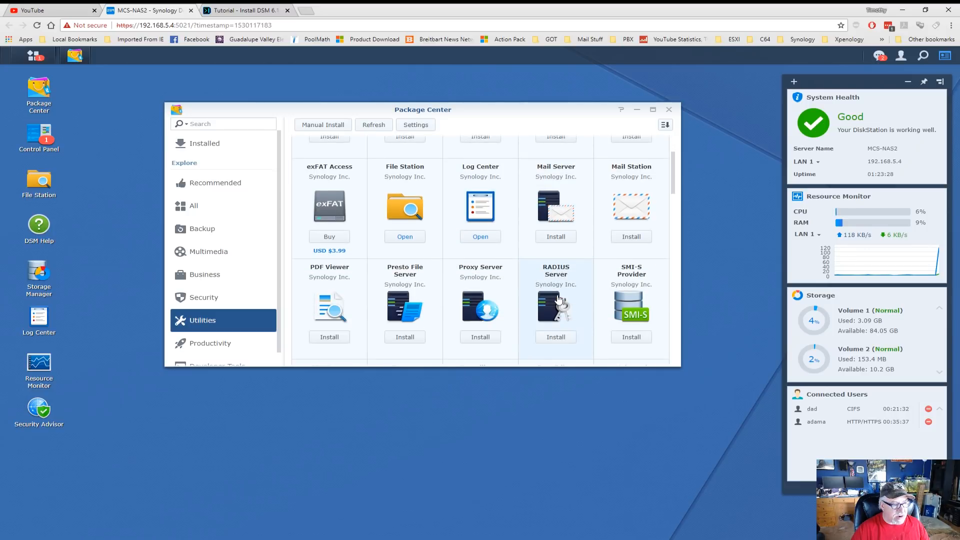
scroll(559, 299, "down", 2)
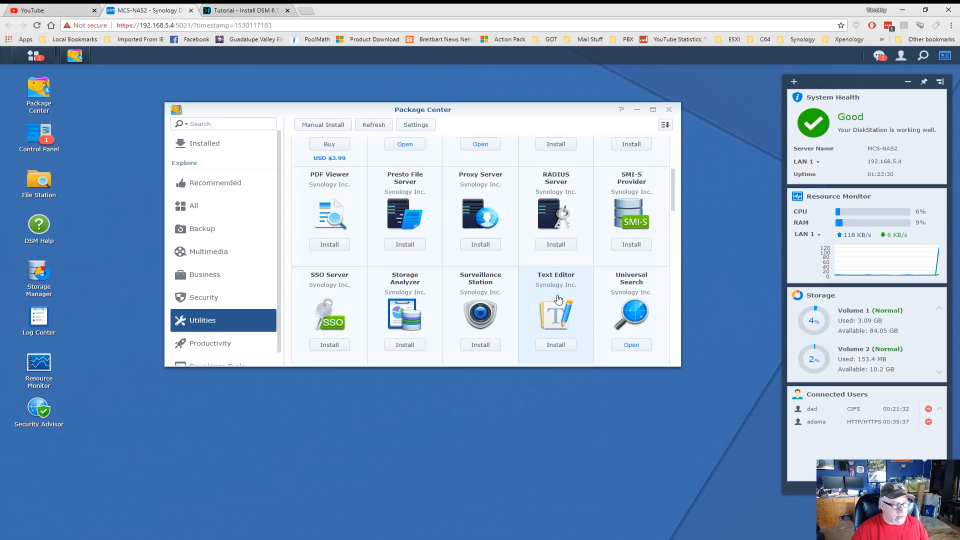
scroll(558, 299, "down", 3)
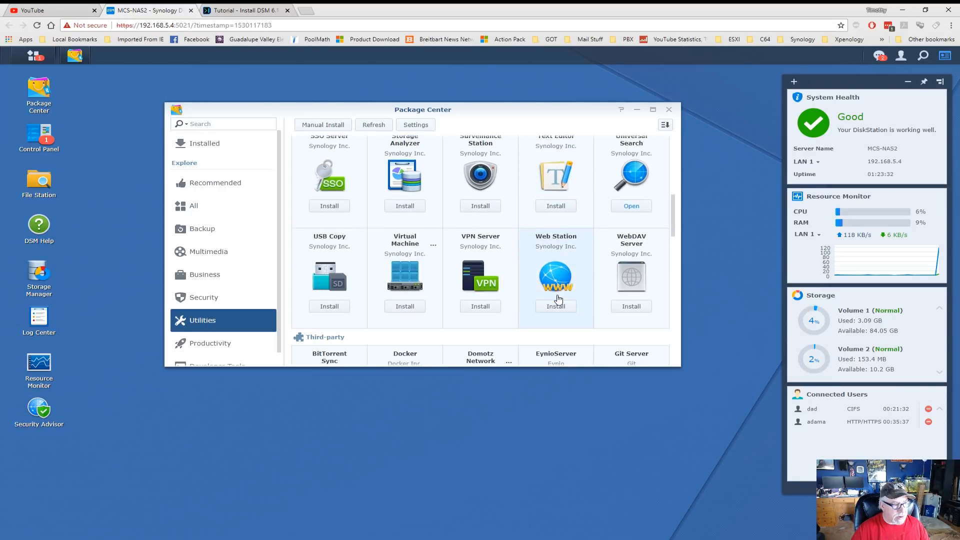
scroll(559, 299, "down", 4)
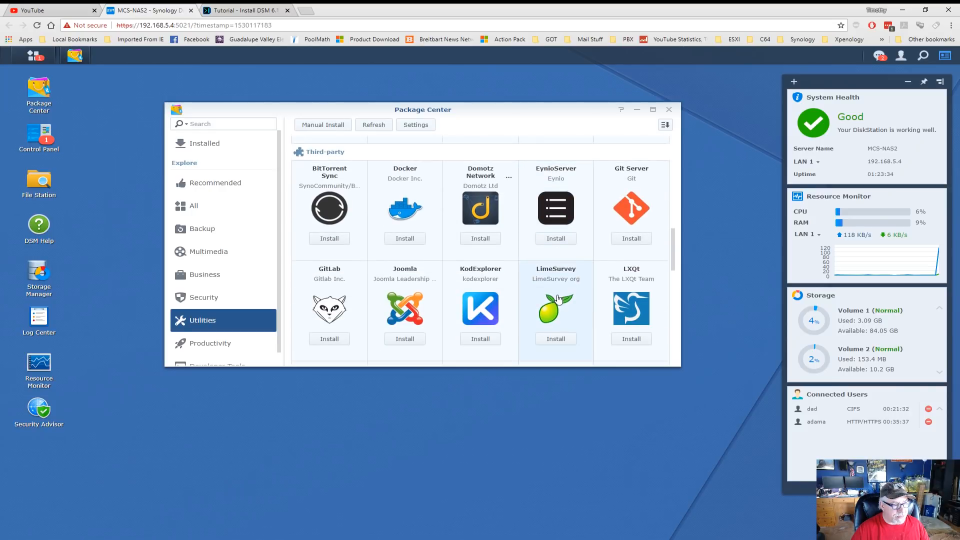
scroll(558, 300, "up", 4)
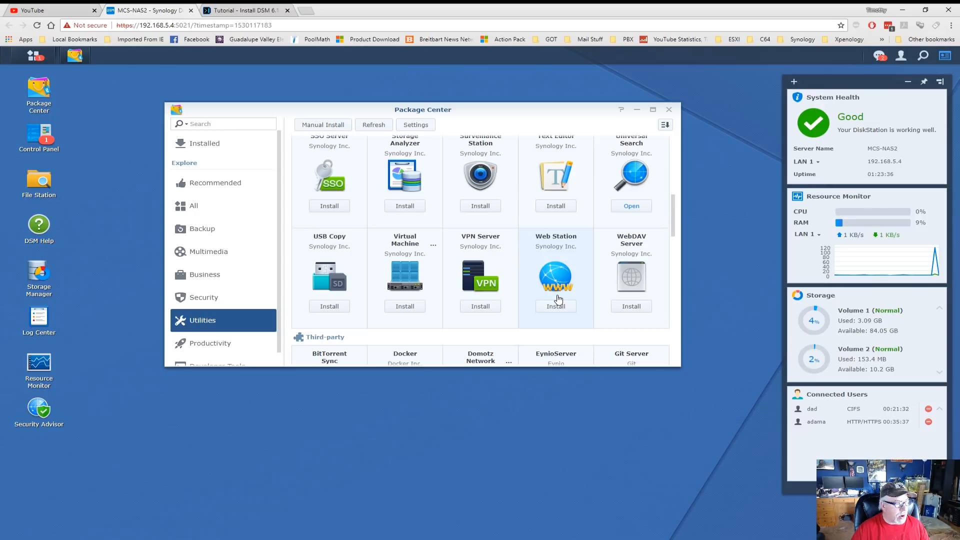
scroll(558, 299, "up", 7)
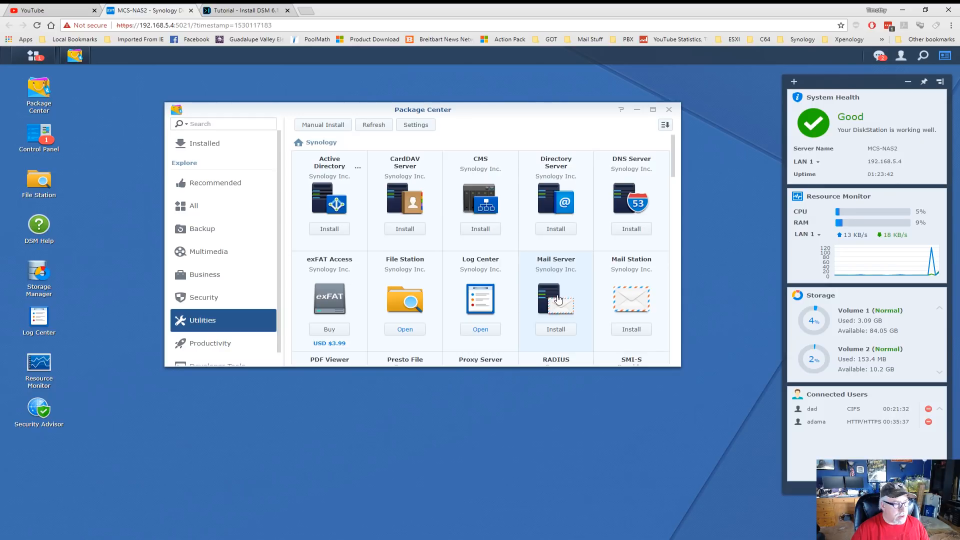
scroll(559, 299, "down", 1)
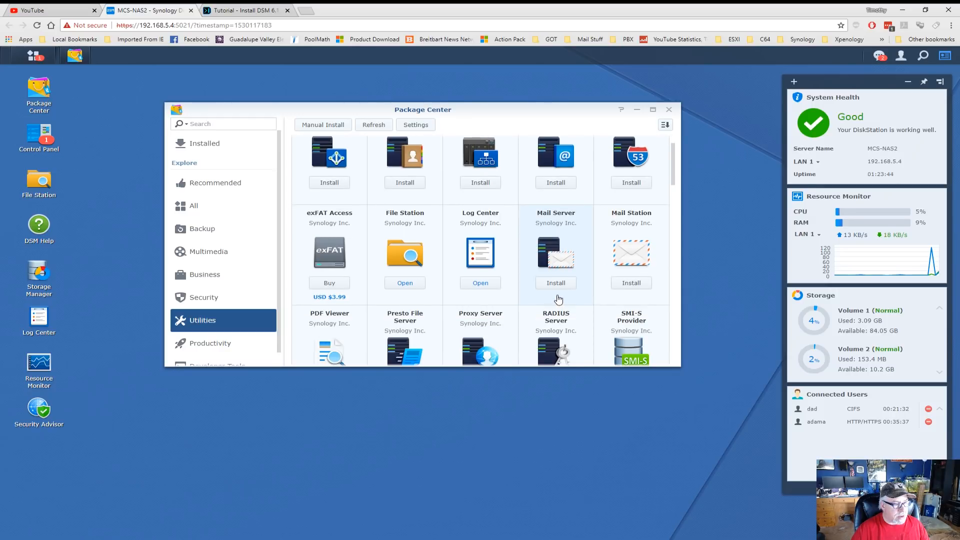
scroll(558, 299, "down", 2)
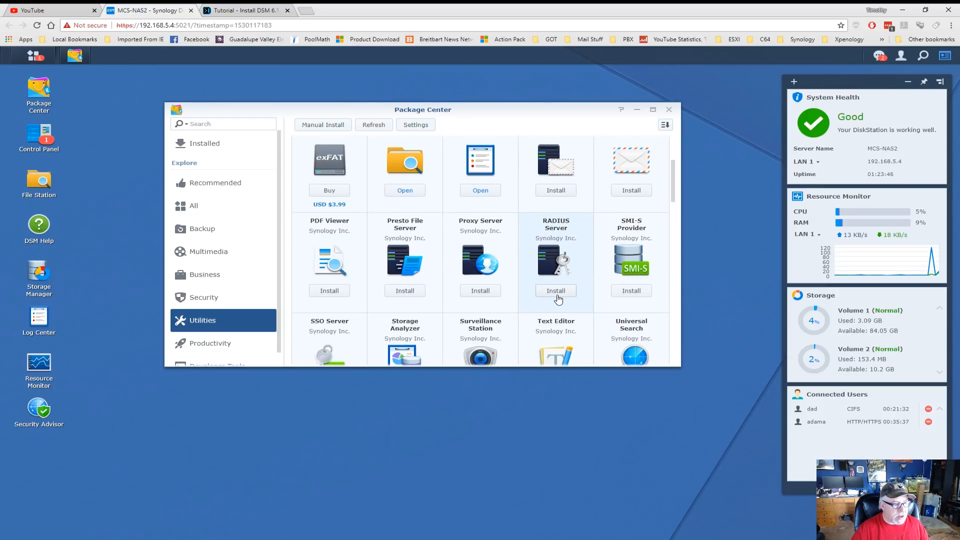
scroll(558, 300, "down", 3)
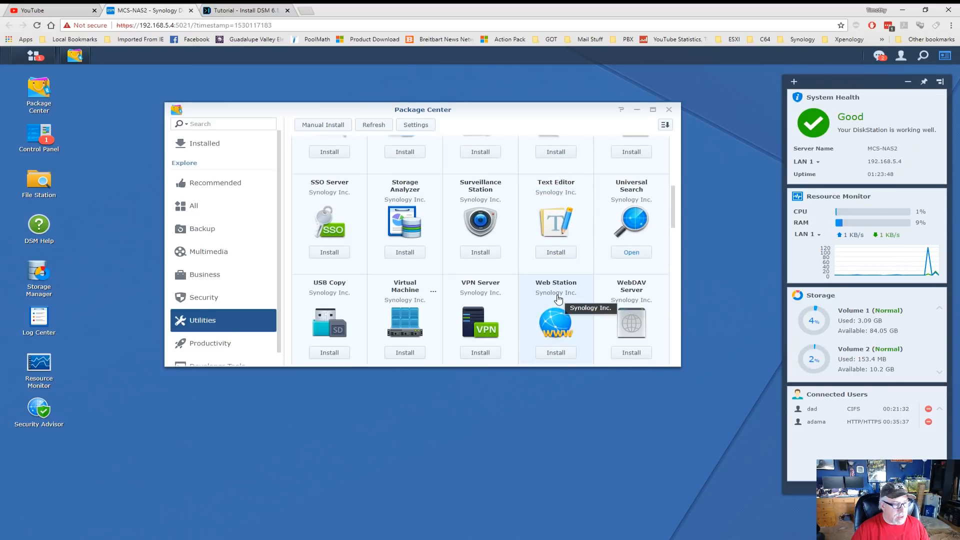
scroll(558, 300, "down", 1)
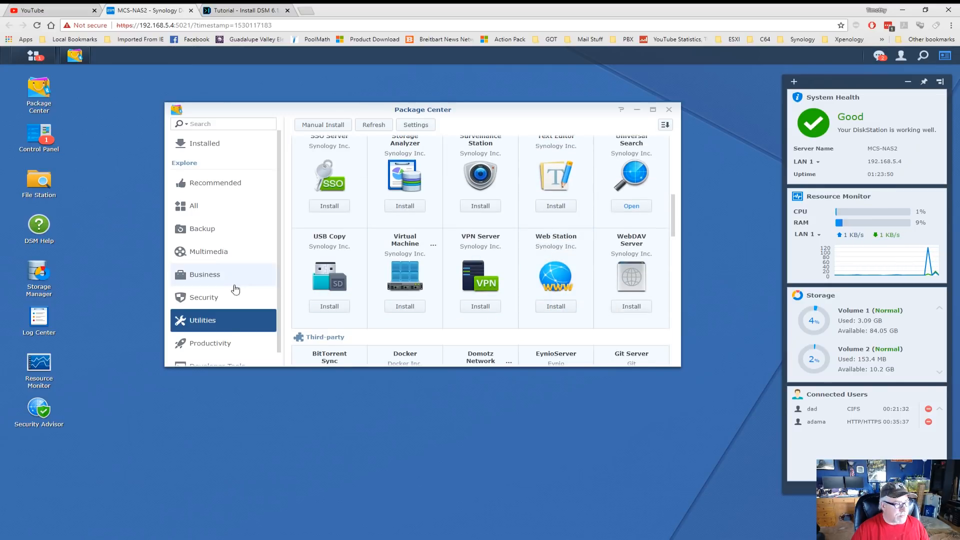
Install Snapshot Replication from the Business packages on Volume 1, accepting the required Replication Service, and close Package Center
left_click(218, 274)
scroll(474, 269, "up", 2)
scroll(475, 269, "up", 5)
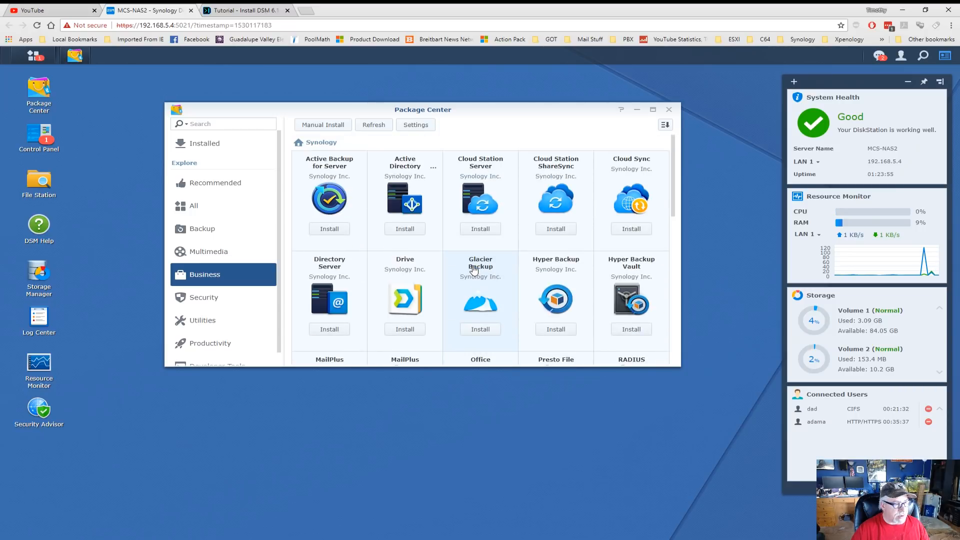
scroll(474, 270, "down", 2)
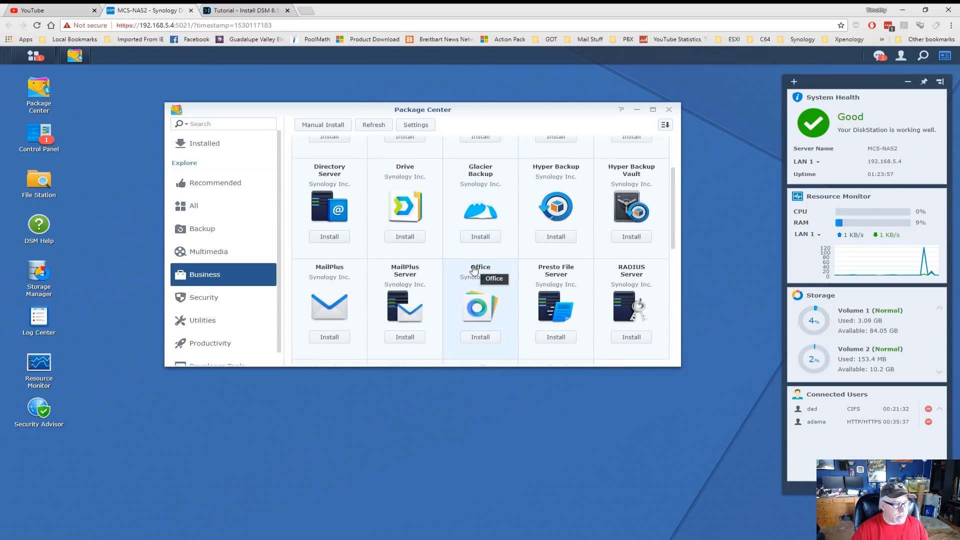
scroll(474, 270, "down", 1)
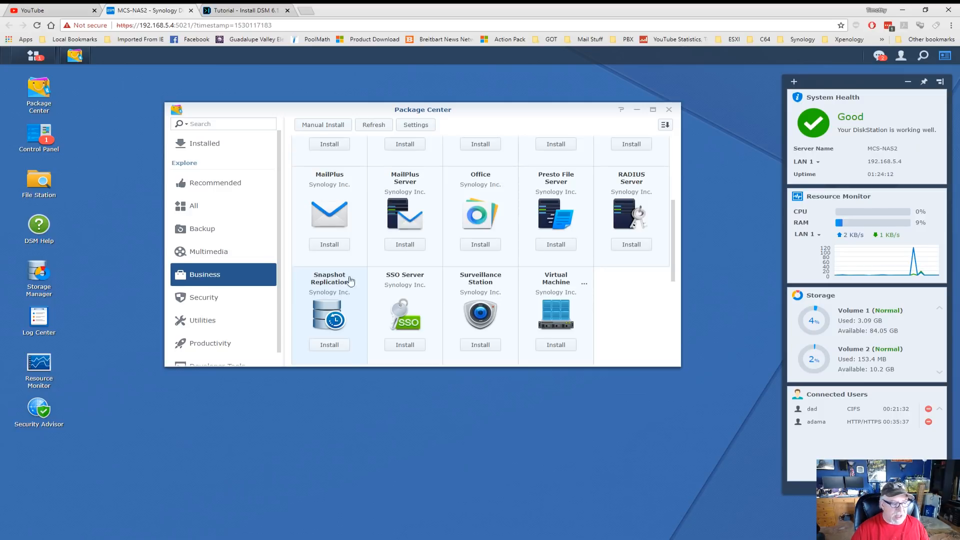
left_click(334, 345)
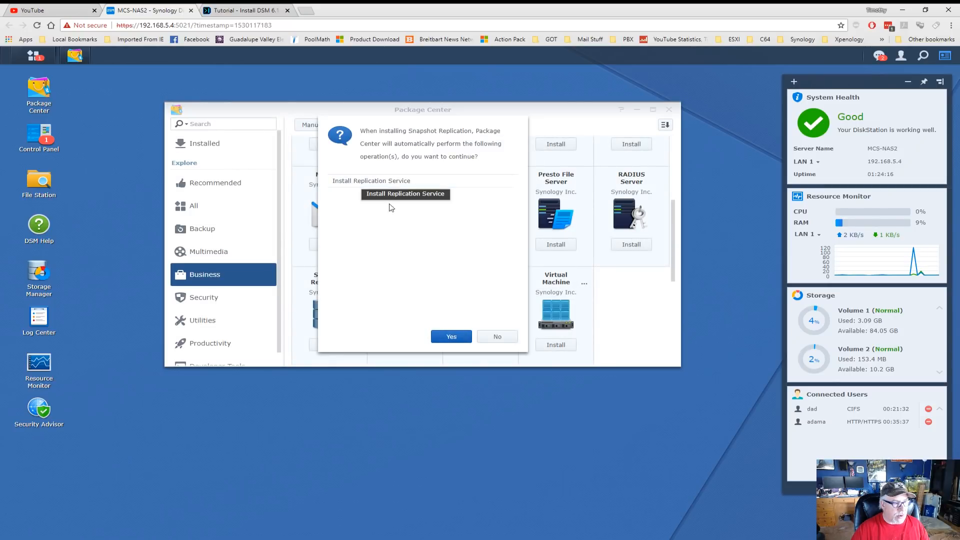
left_click(451, 337)
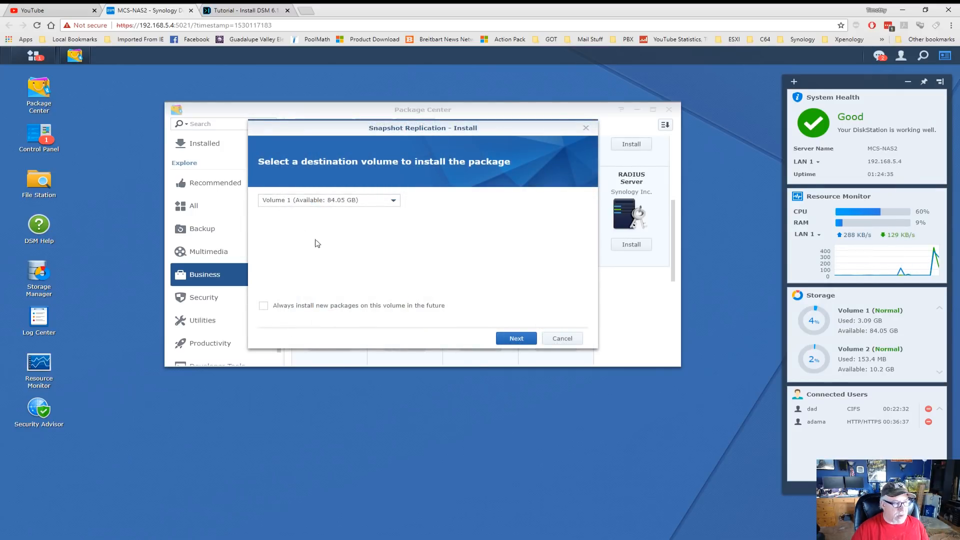
left_click(515, 339)
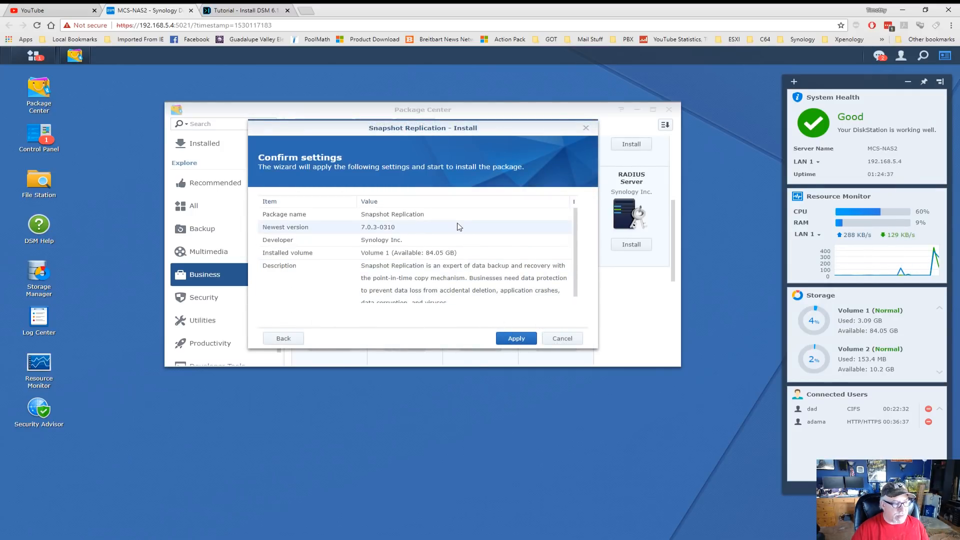
key("Return")
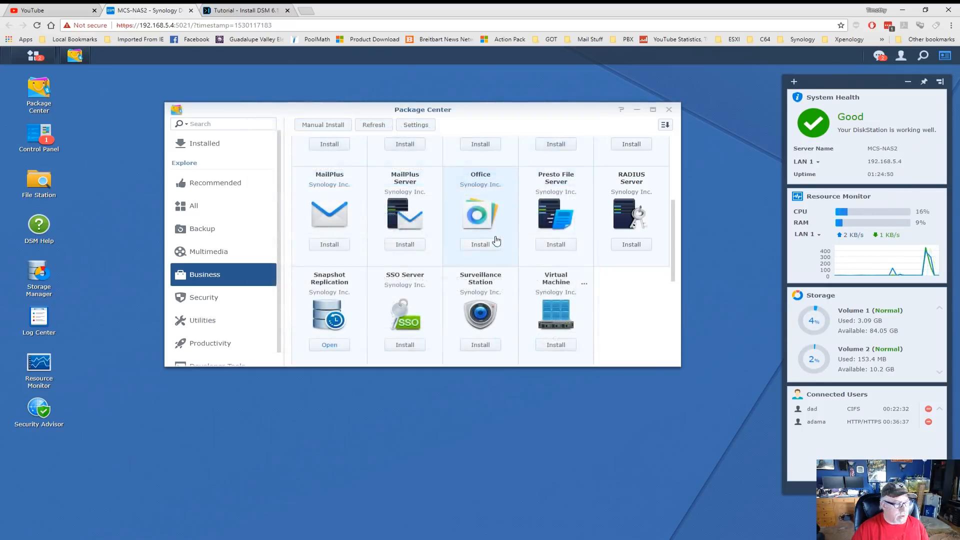
left_click(669, 110)
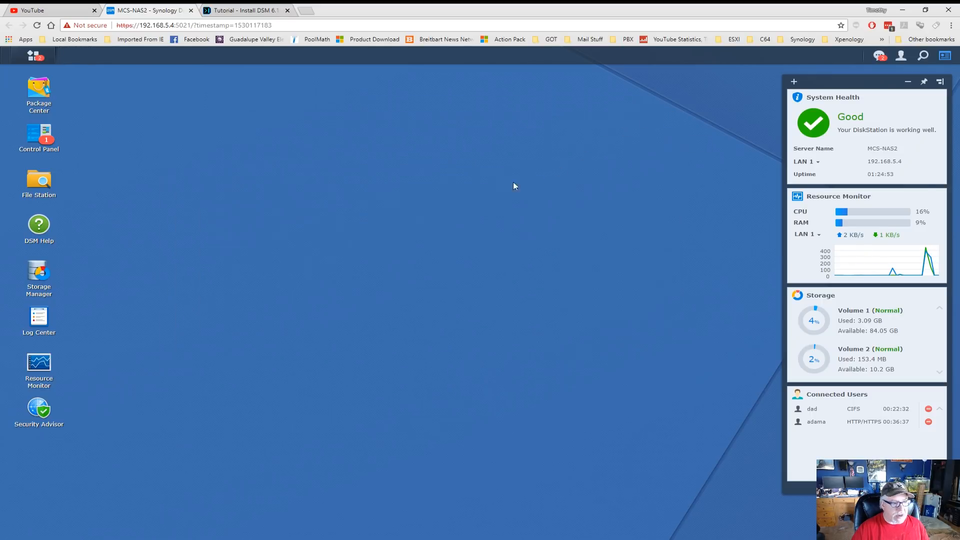
Add a desktop shortcut for Snapshot Replication
left_click(33, 56)
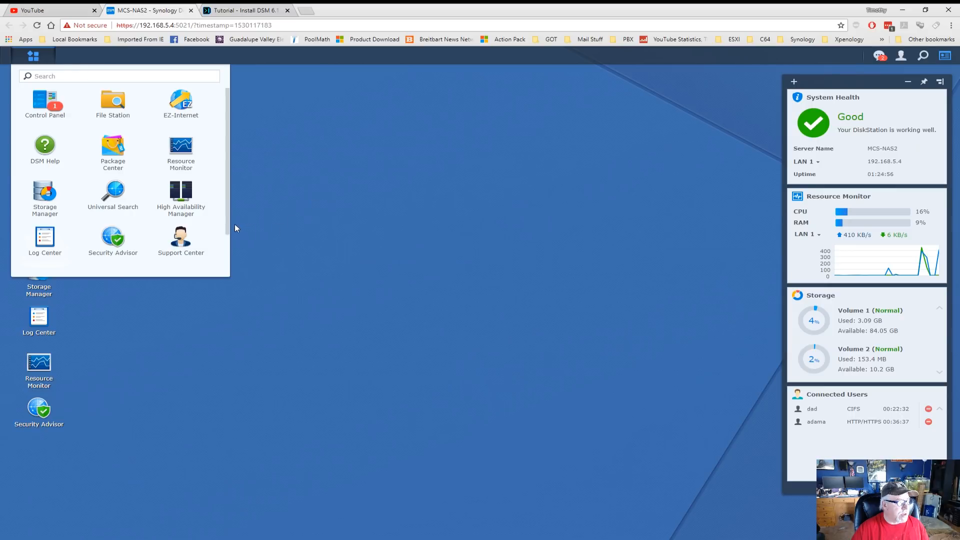
scroll(228, 251, "down", 1)
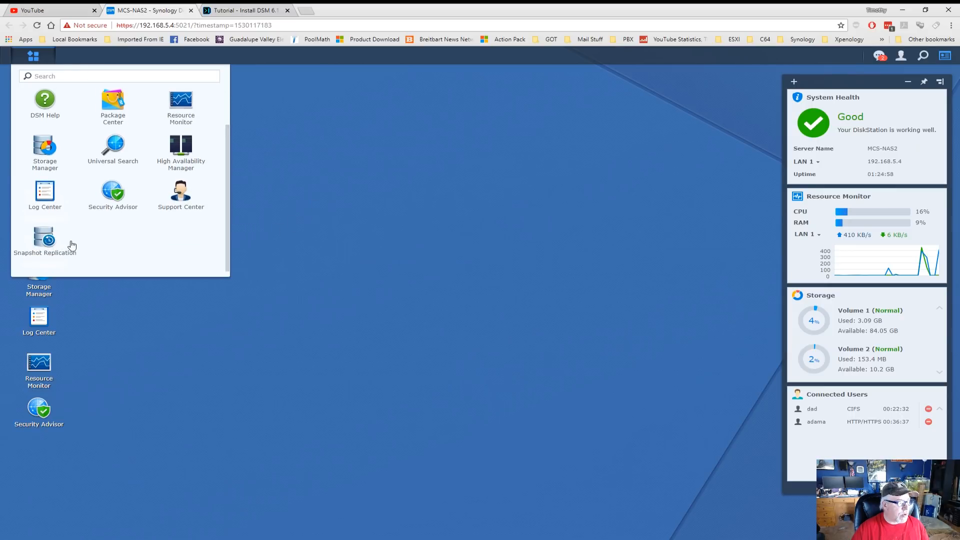
right_click(38, 240)
left_click(62, 246)
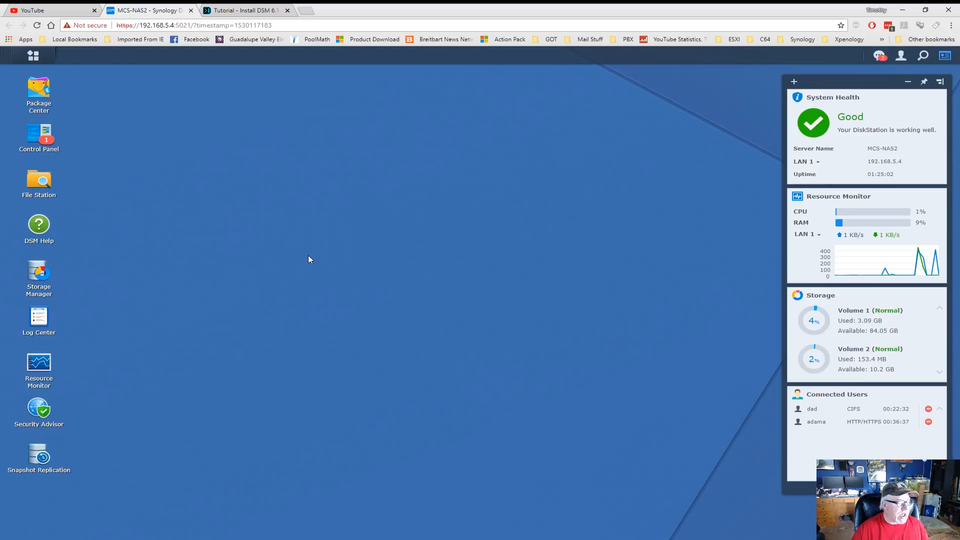
Open Snapshot Replication, dismiss the replication performance notice, and show the shared folders available for snapshots
left_click(38, 456)
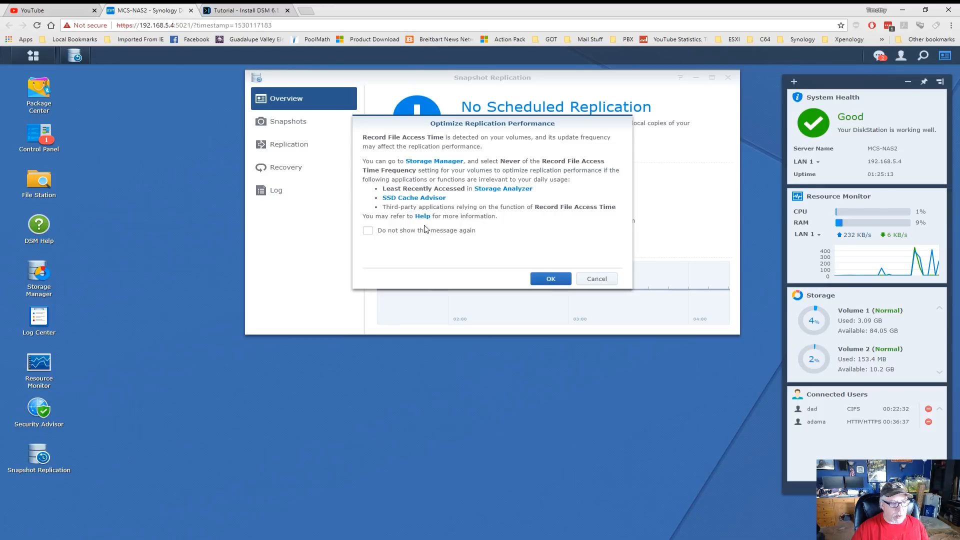
left_click(548, 280)
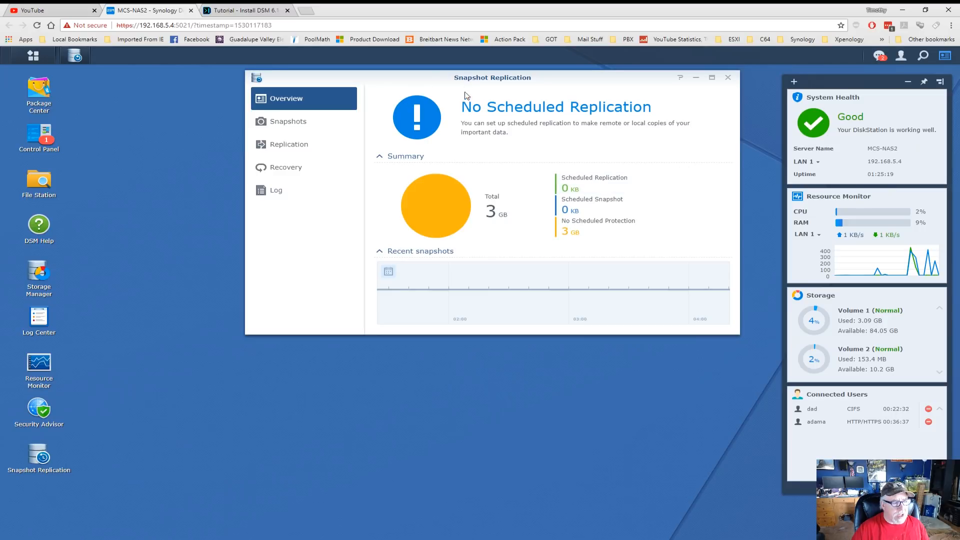
left_click(302, 124)
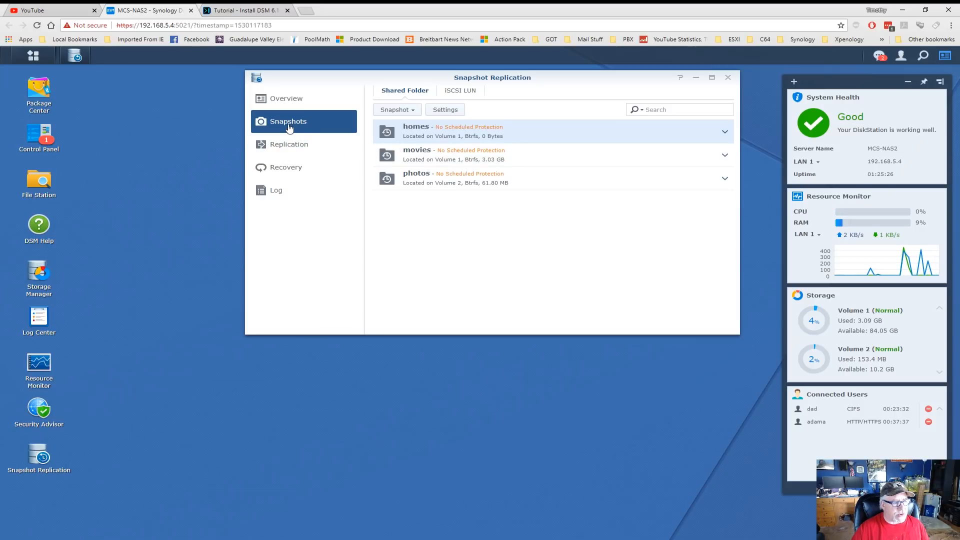
Take a locked snapshot of the photos shared folder with the description 62718
left_click(458, 182)
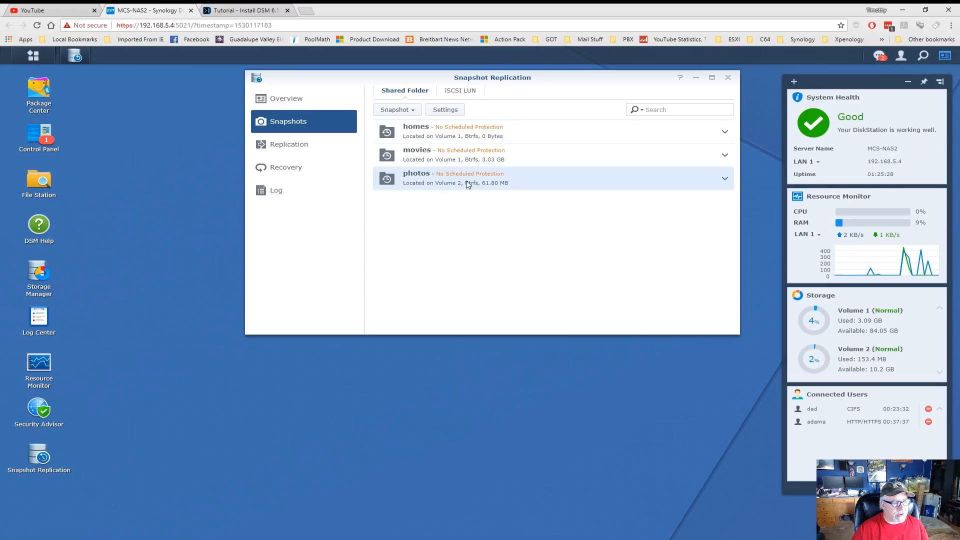
left_click(412, 111)
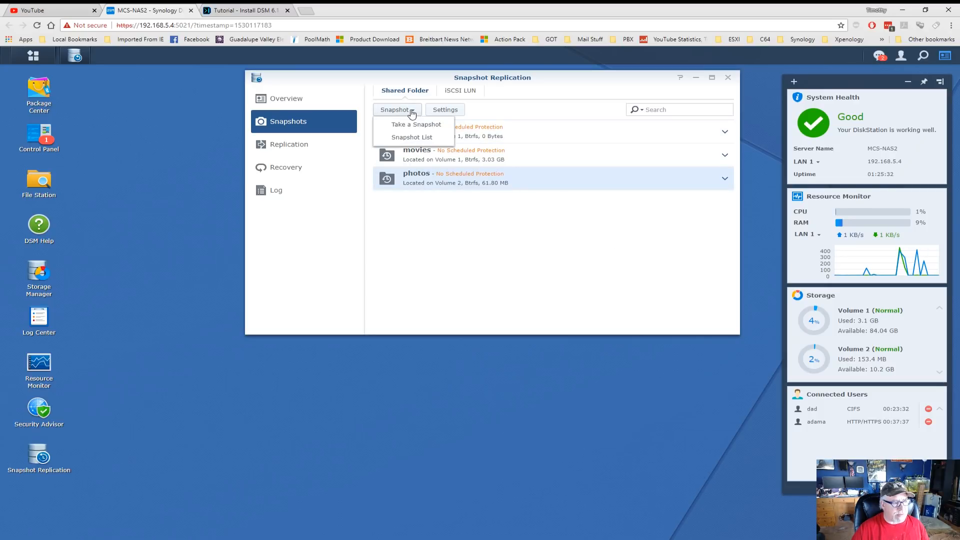
left_click(411, 126)
left_click(486, 168)
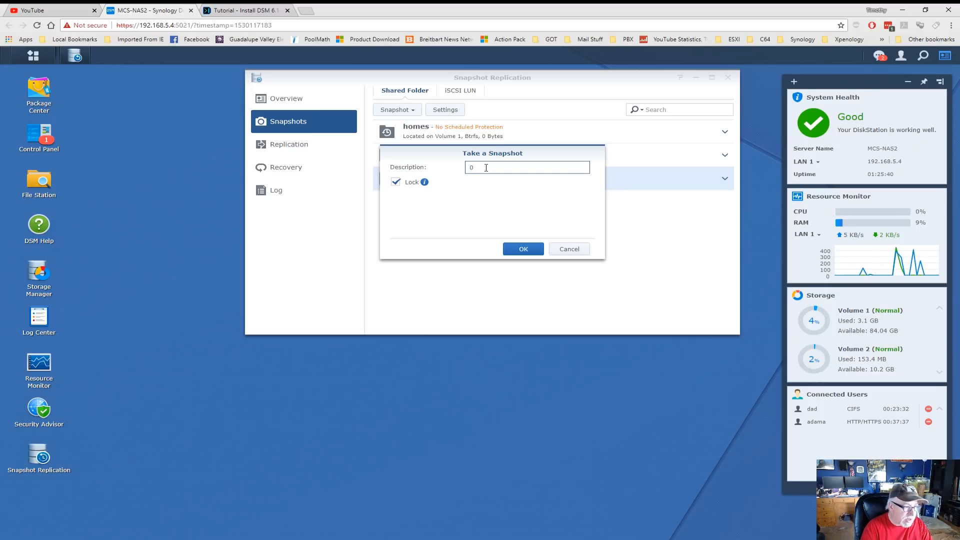
type("271")
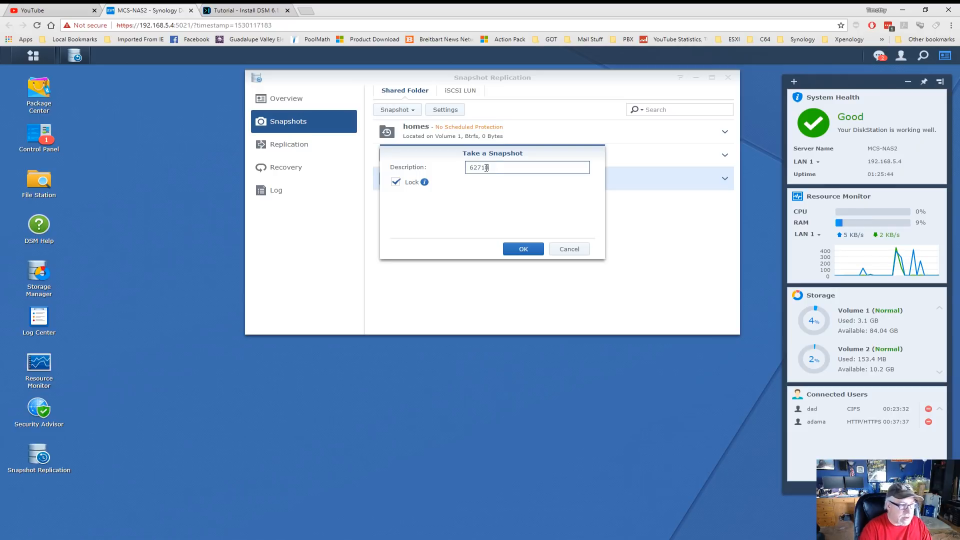
type("8")
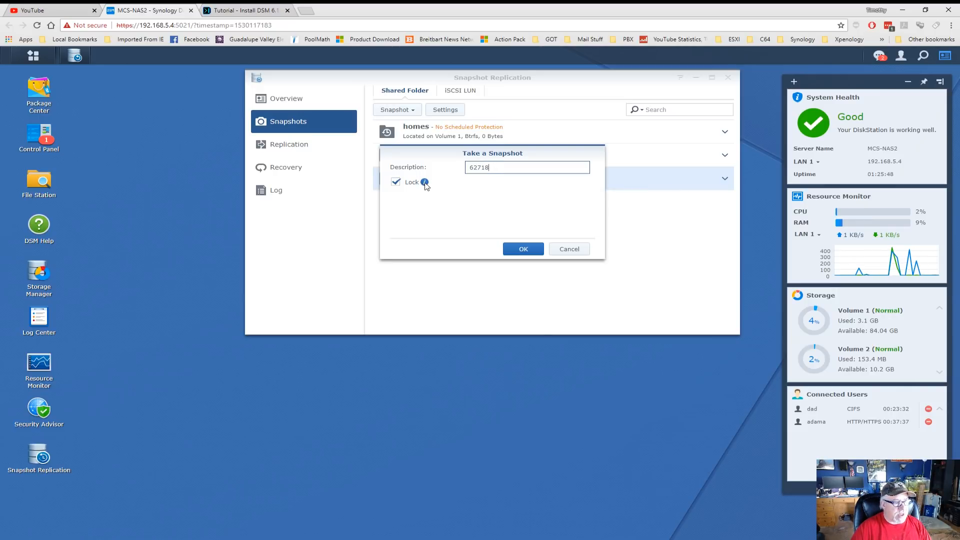
mouse_move(425, 186)
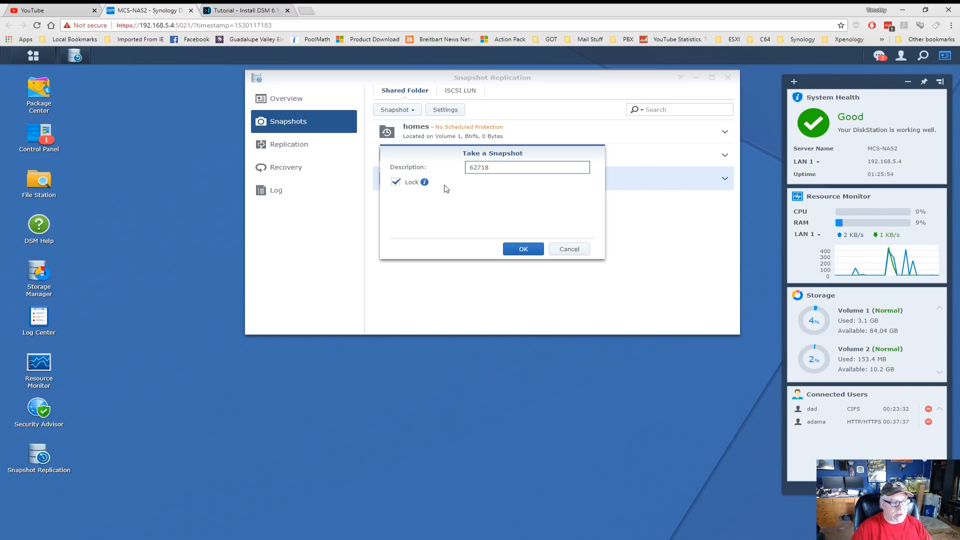
left_click(524, 250)
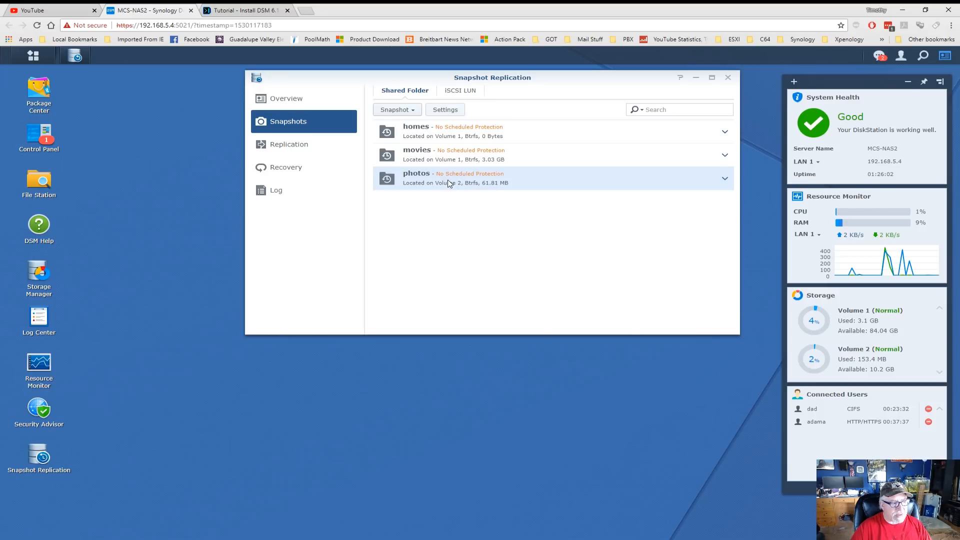
Review the photos folder's snapshot list and the editable description and lock options of its snapshot, then close the list
left_click(415, 110)
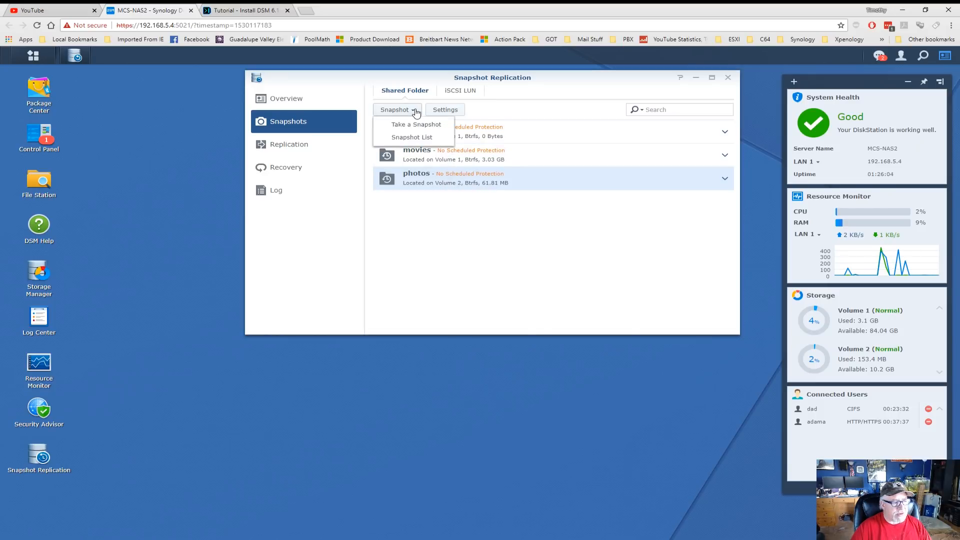
left_click(411, 137)
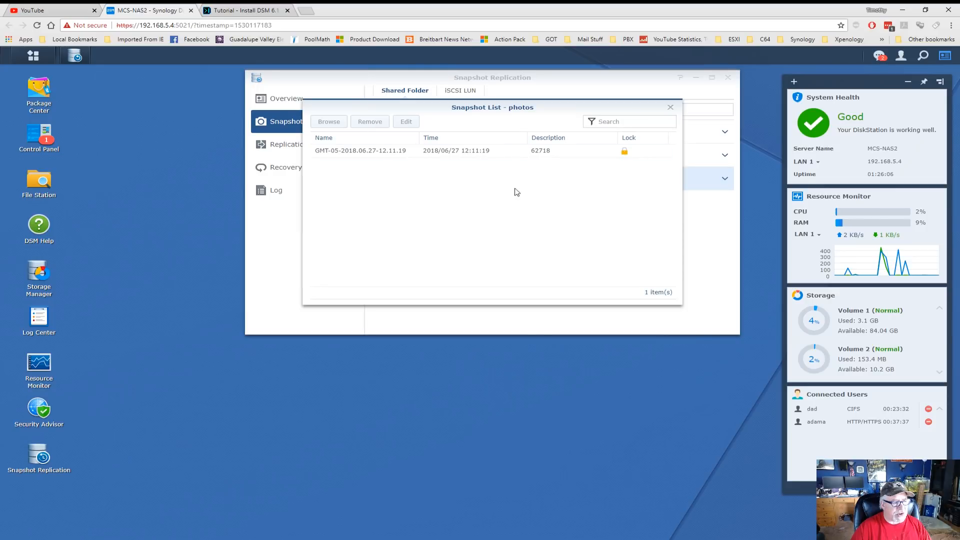
left_click(383, 152)
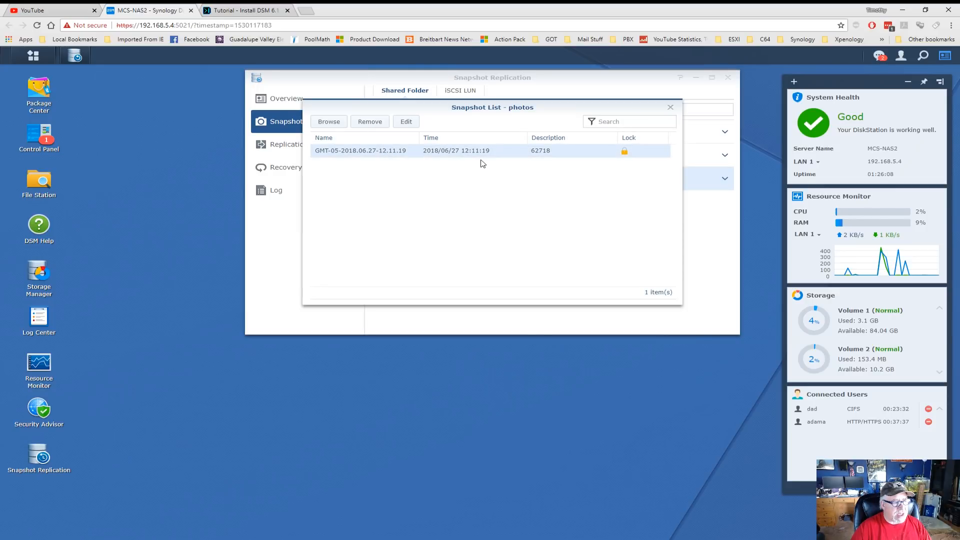
left_click(410, 124)
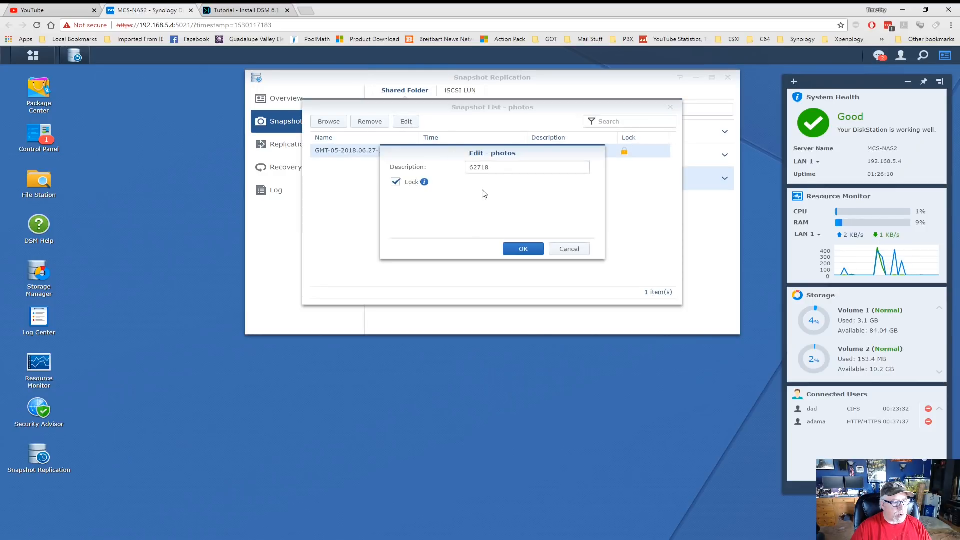
left_click(570, 249)
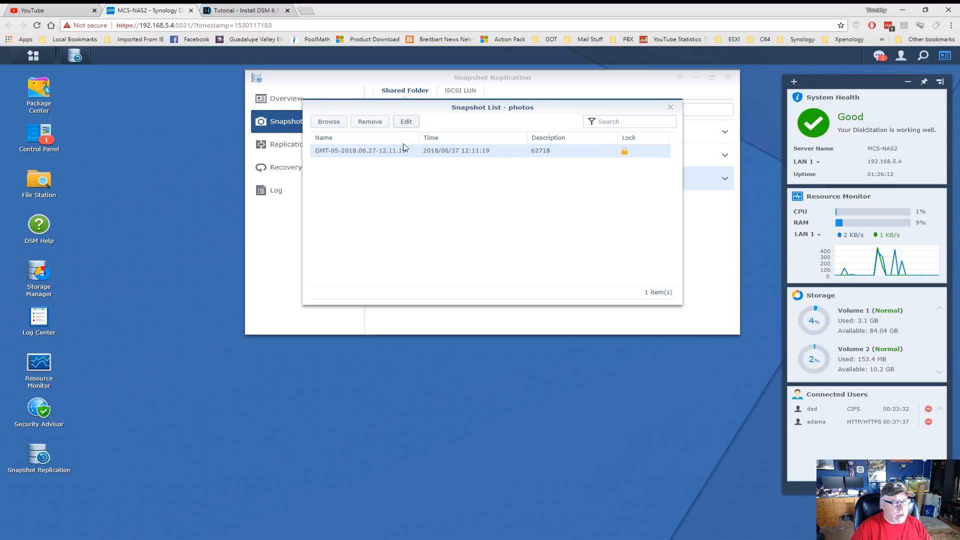
left_click(408, 124)
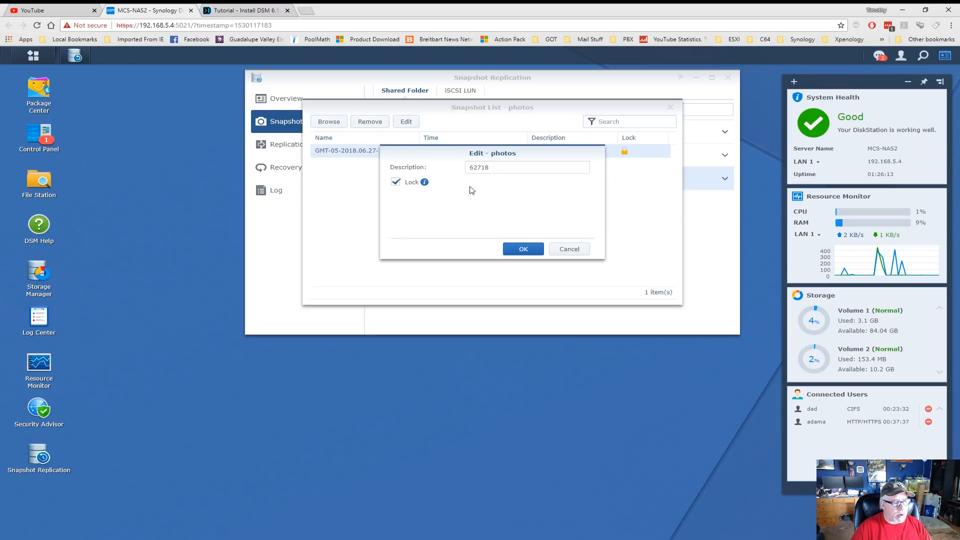
left_click(571, 248)
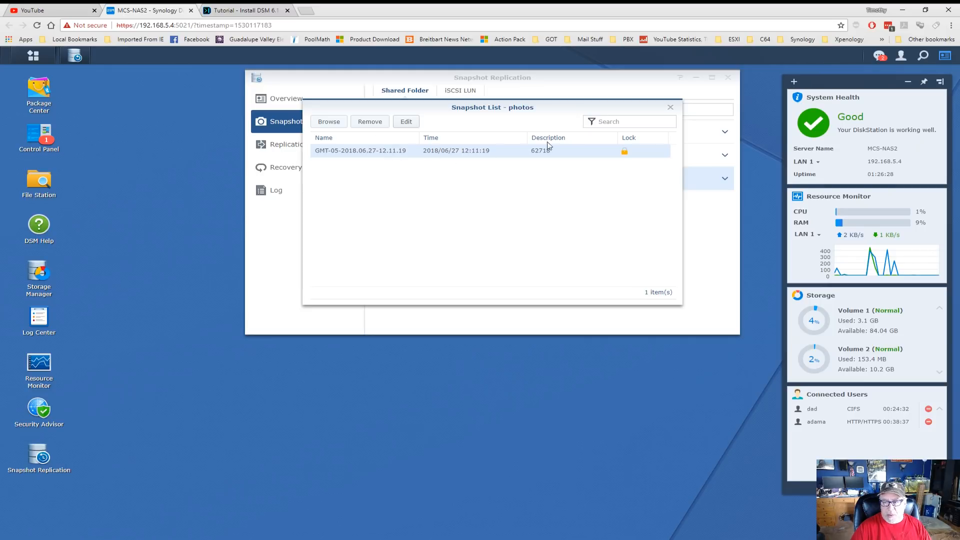
left_click(670, 108)
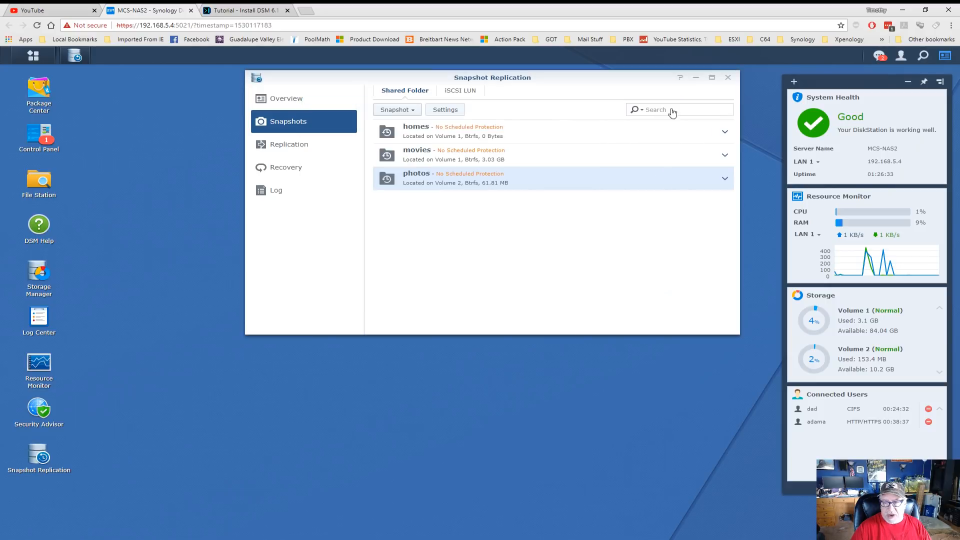
Look over the replication section and the recovery actions offered for the photos snapshot, without restoring or cloning it
left_click(280, 145)
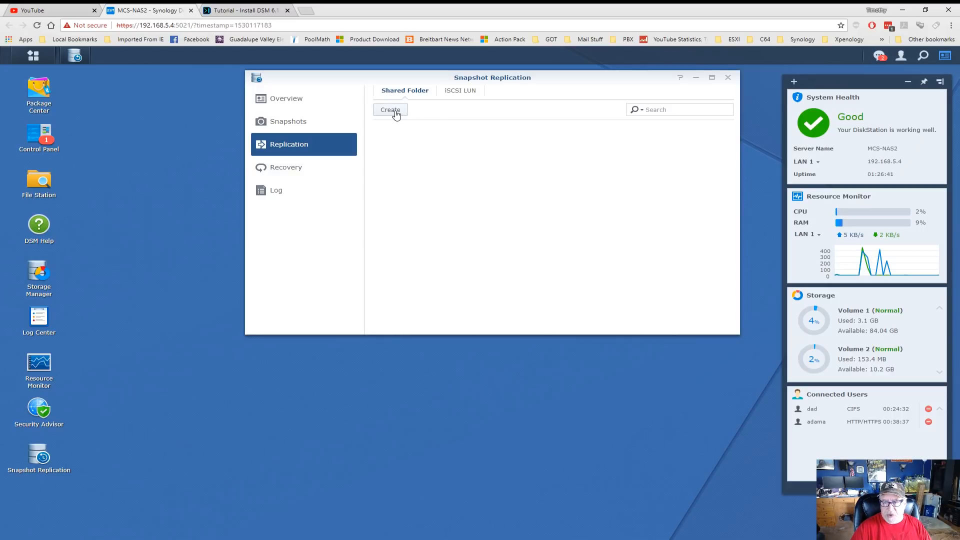
left_click(301, 172)
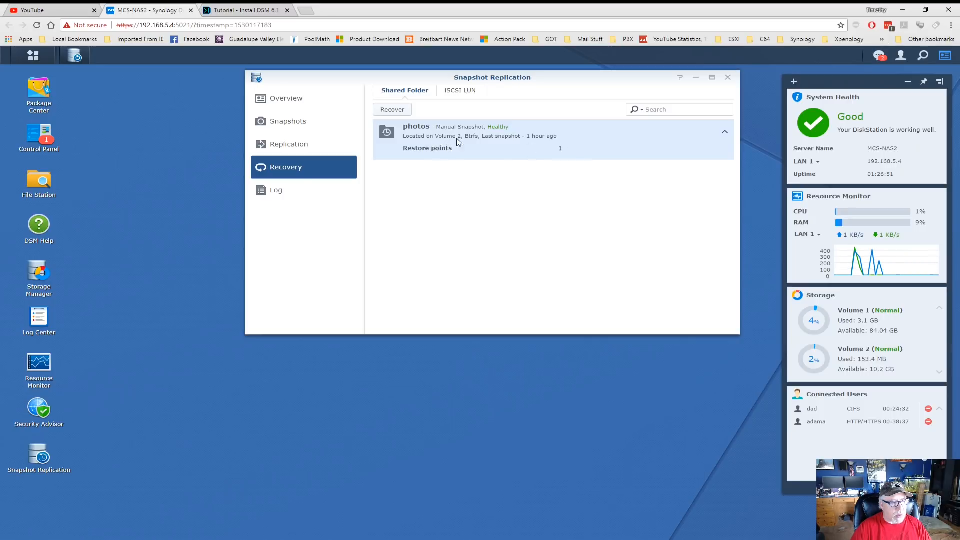
left_click(395, 112)
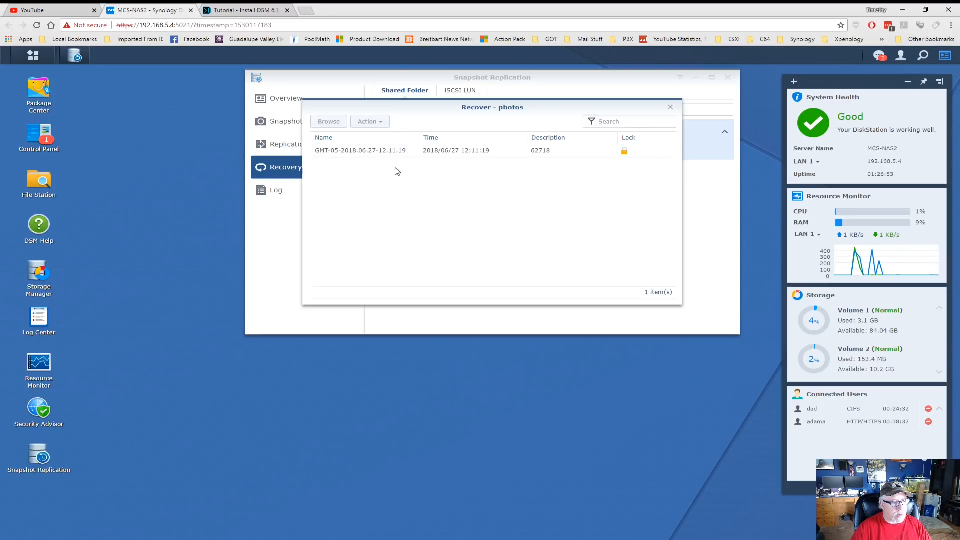
left_click(355, 155)
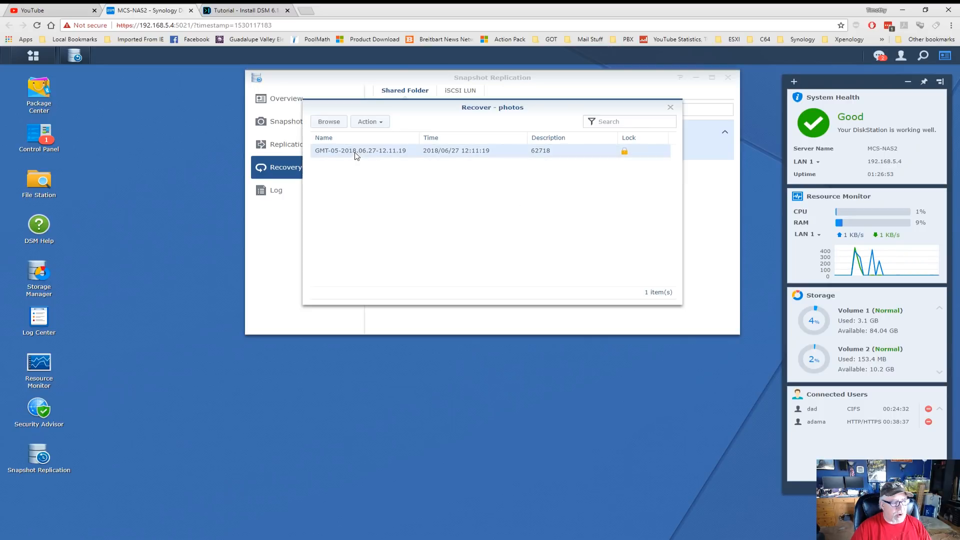
left_click(380, 124)
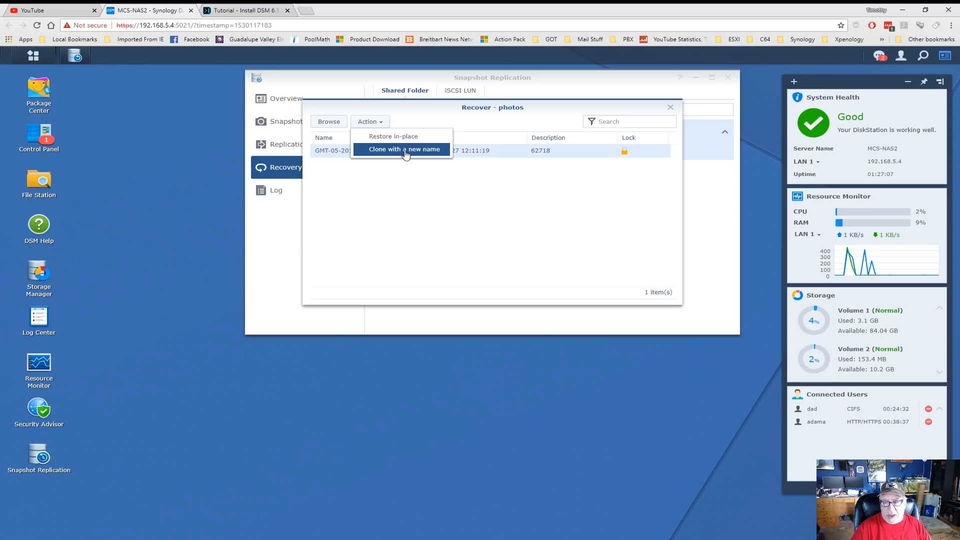
left_click(479, 203)
left_click(670, 107)
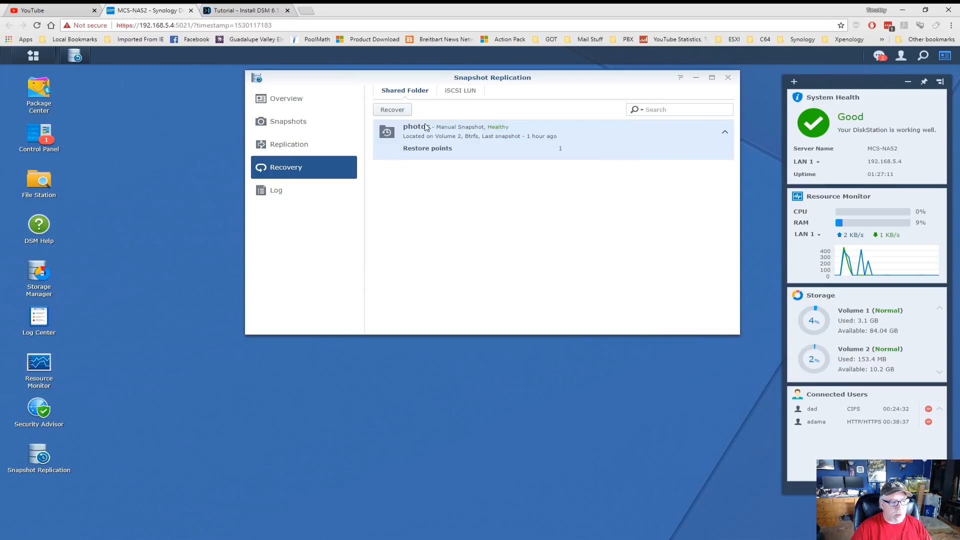
Enable a snapshot schedule for the photos shared folder that runs daily with a frequency of every 1 hour
left_click(300, 124)
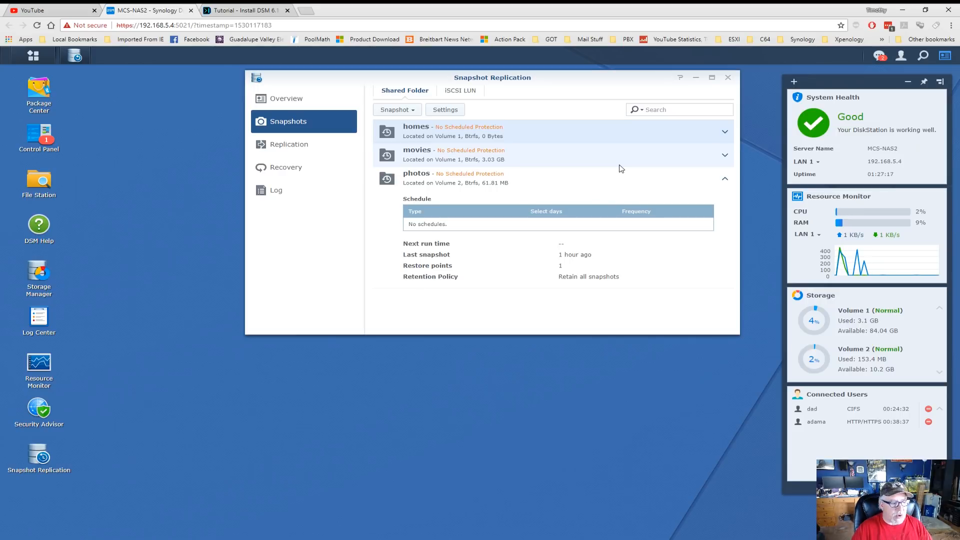
left_click(445, 182)
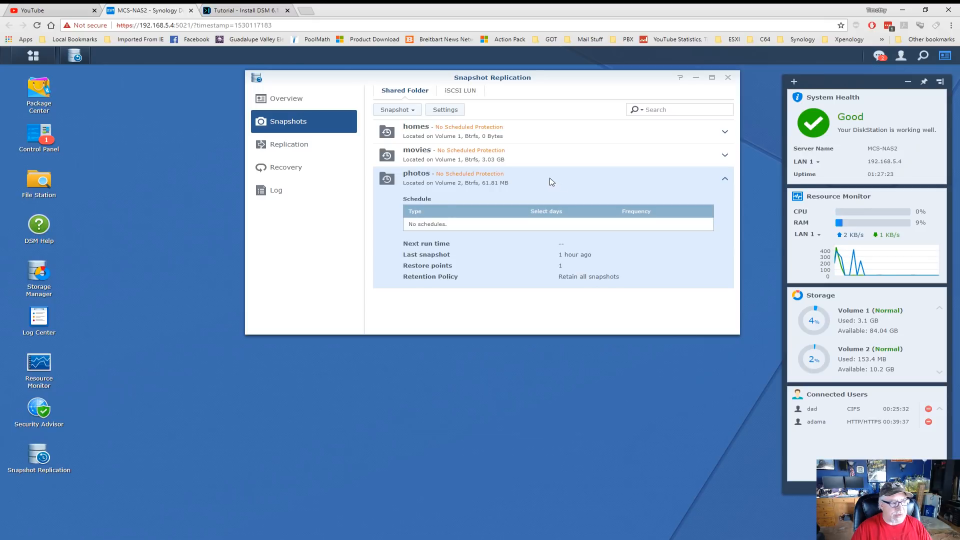
left_click(450, 110)
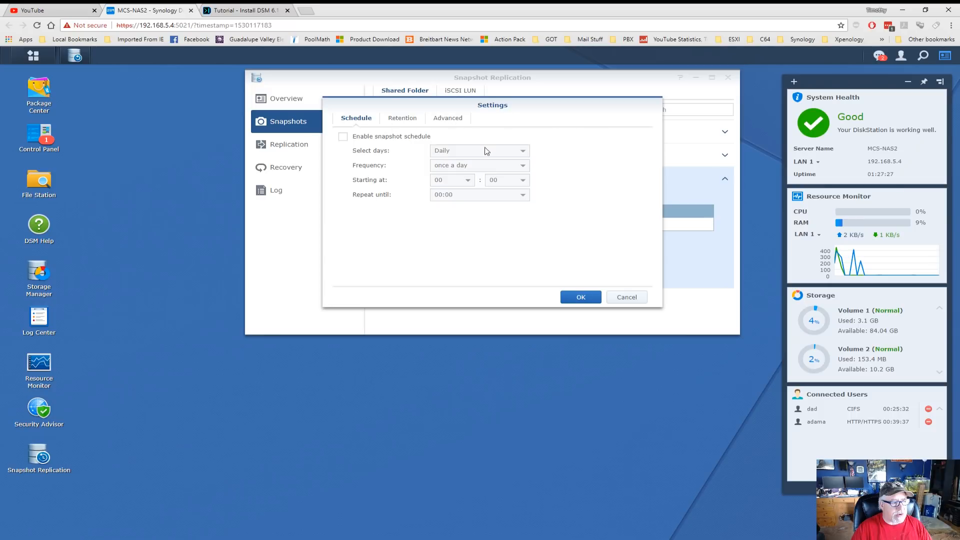
left_click(627, 300)
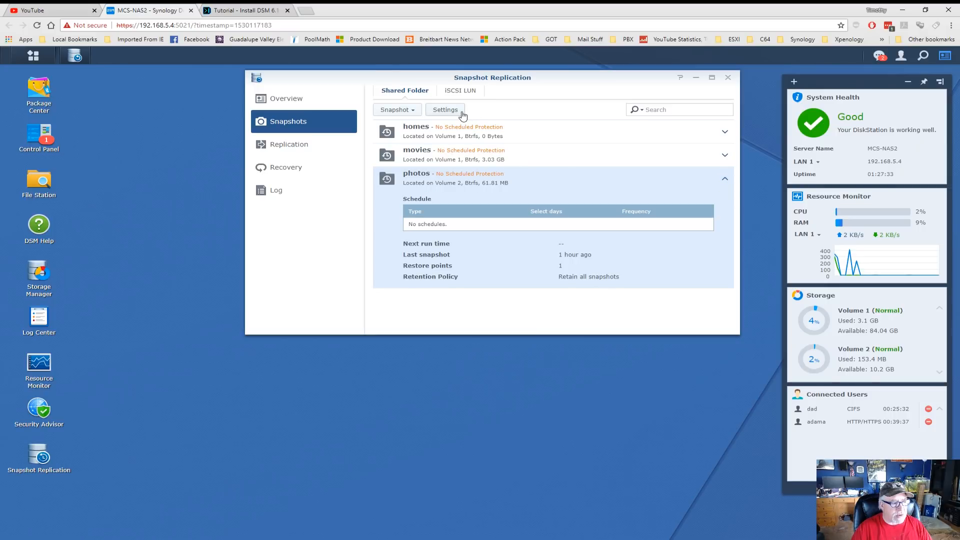
left_click(445, 110)
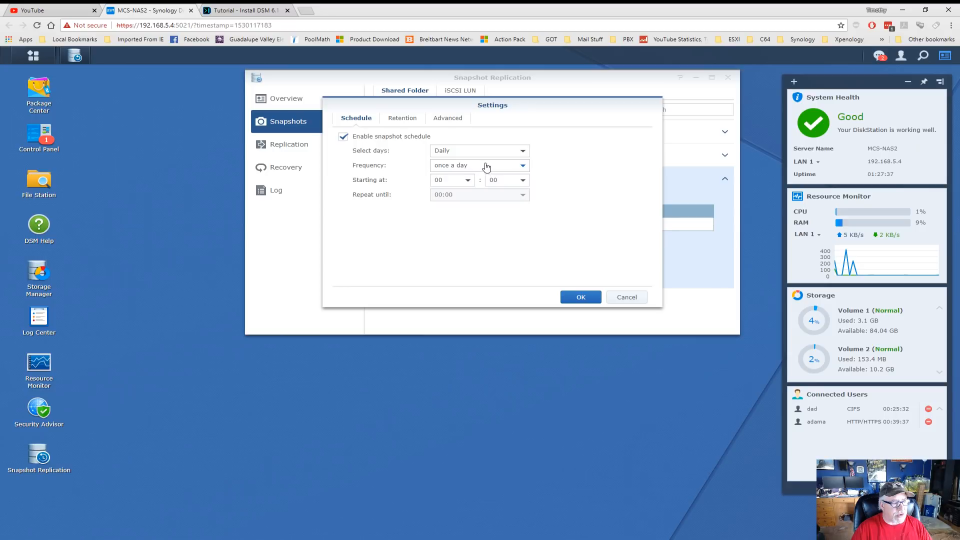
left_click(524, 151)
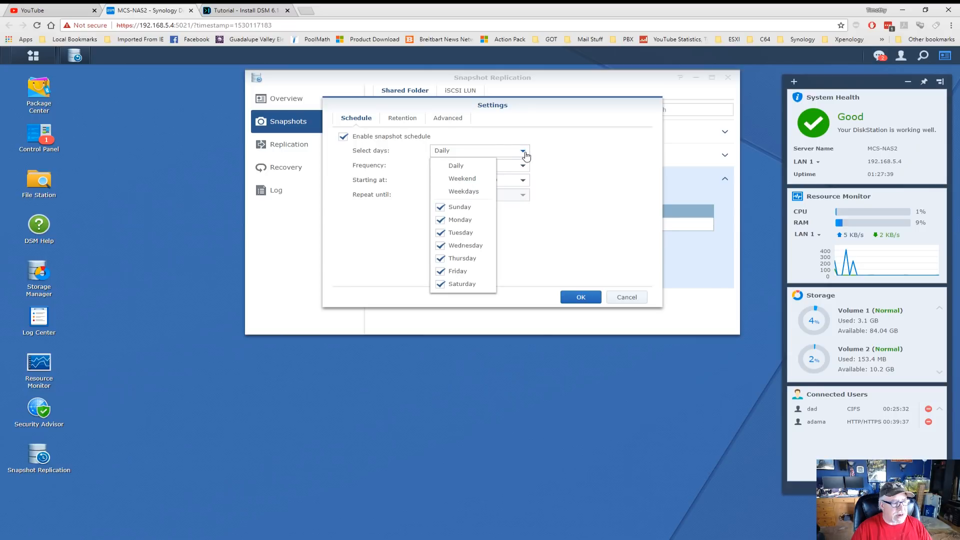
left_click(524, 152)
left_click(523, 151)
left_click(524, 151)
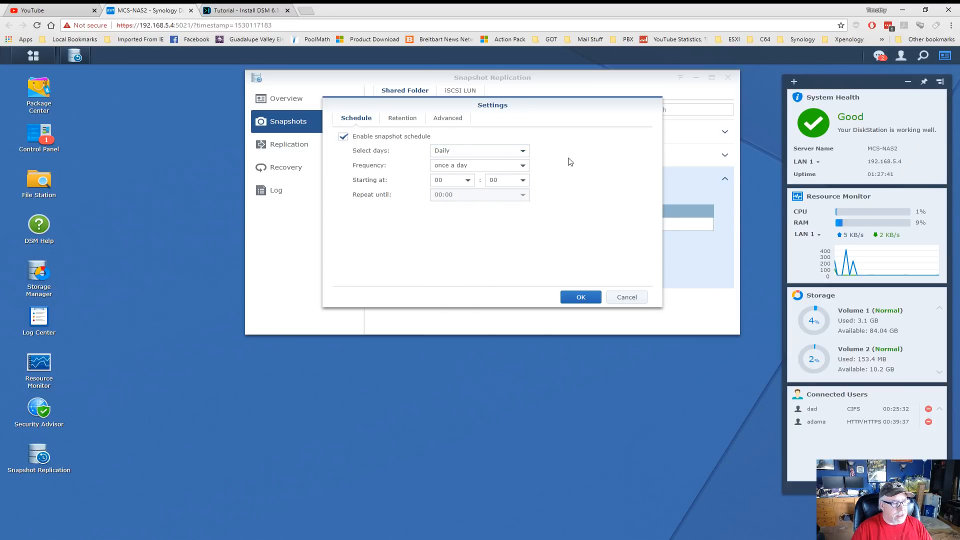
left_click(523, 167)
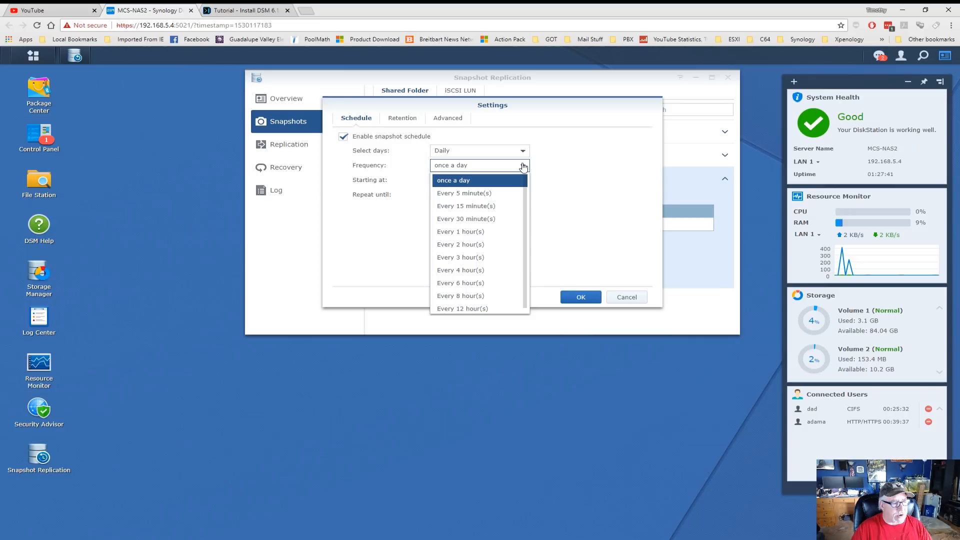
left_click(469, 233)
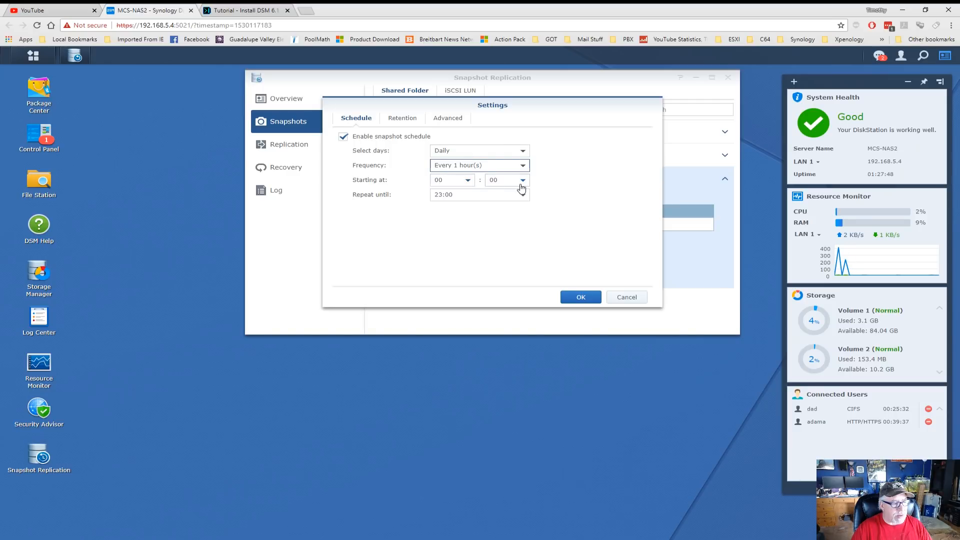
Retain the photos folder's snapshots by the hourly-to-yearly retention policy, make snapshots visible, and save the settings
left_click(409, 122)
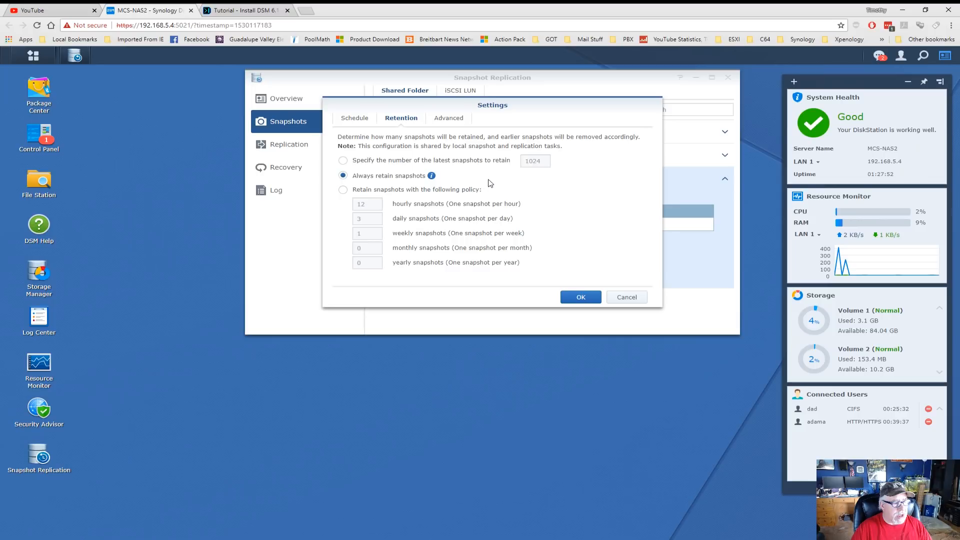
left_click(344, 190)
left_click(449, 119)
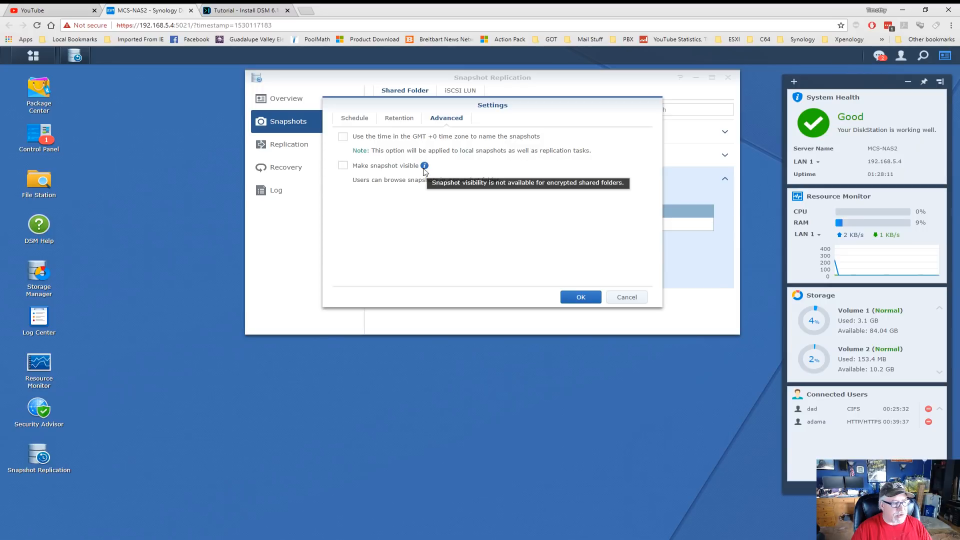
mouse_move(421, 168)
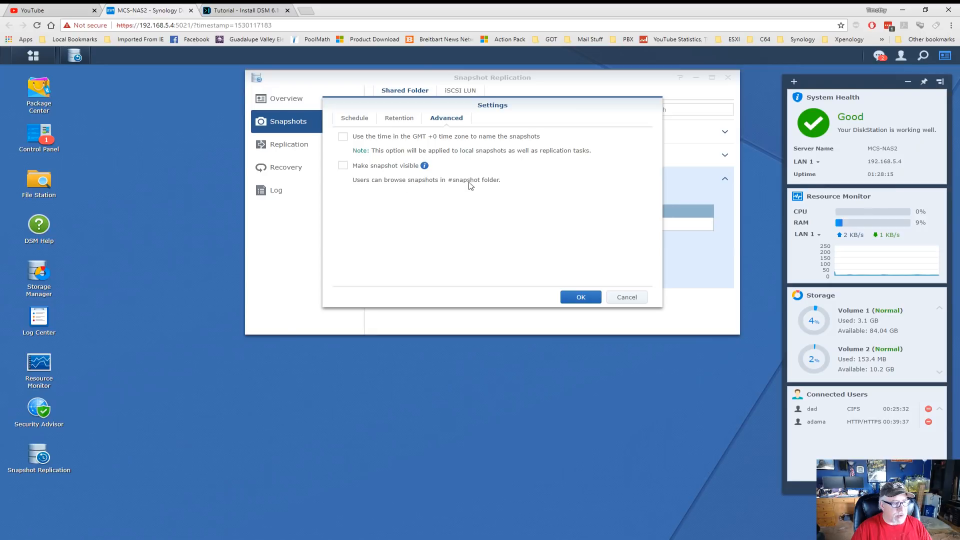
left_click(343, 166)
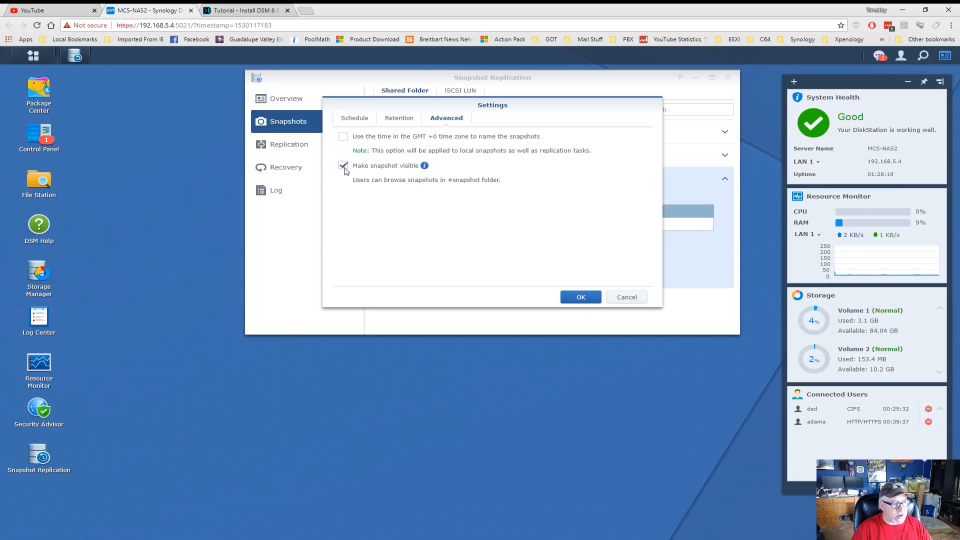
left_click(580, 297)
left_click(545, 218)
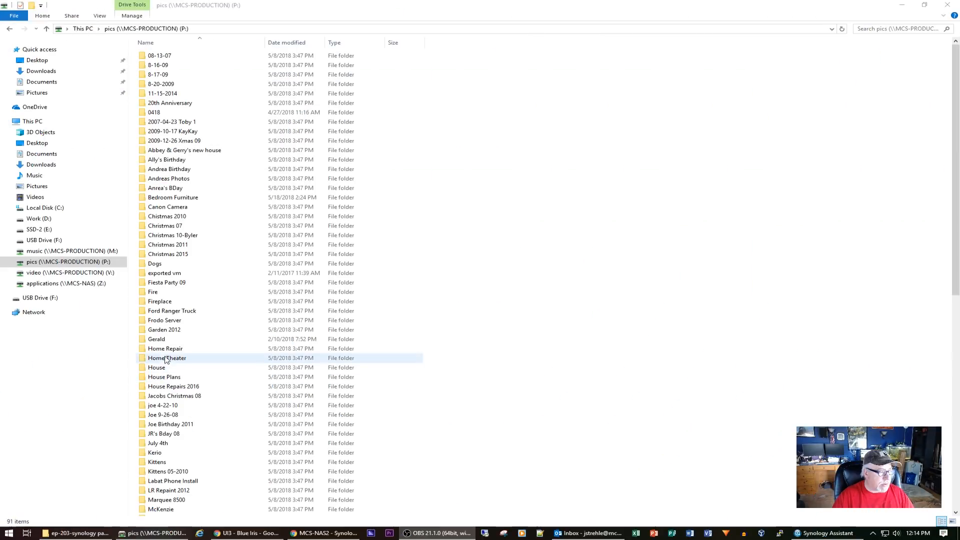
Copy the five folders from Home Repair through House Repairs 2016 on the pics network drive (P:)
left_click(167, 349)
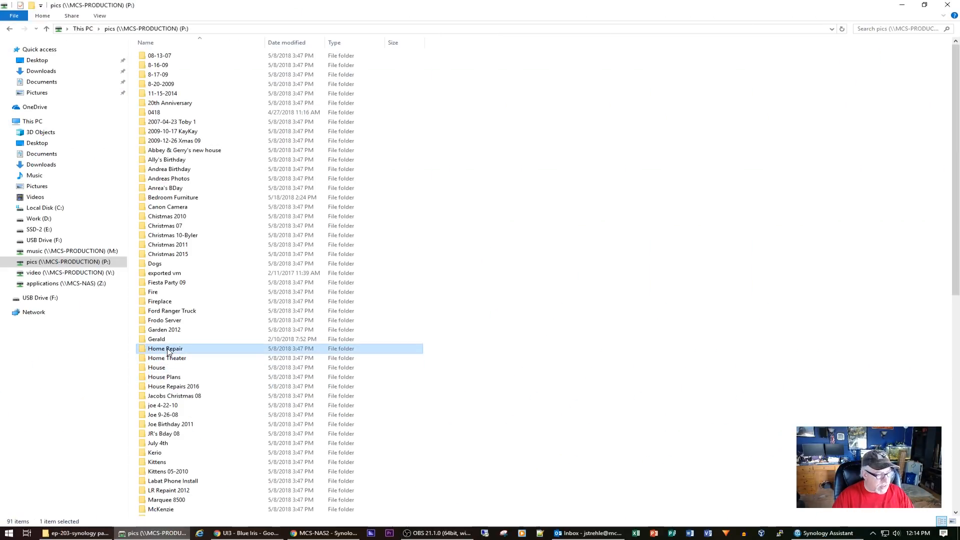
left_click(188, 388, "shift")
right_click(168, 373)
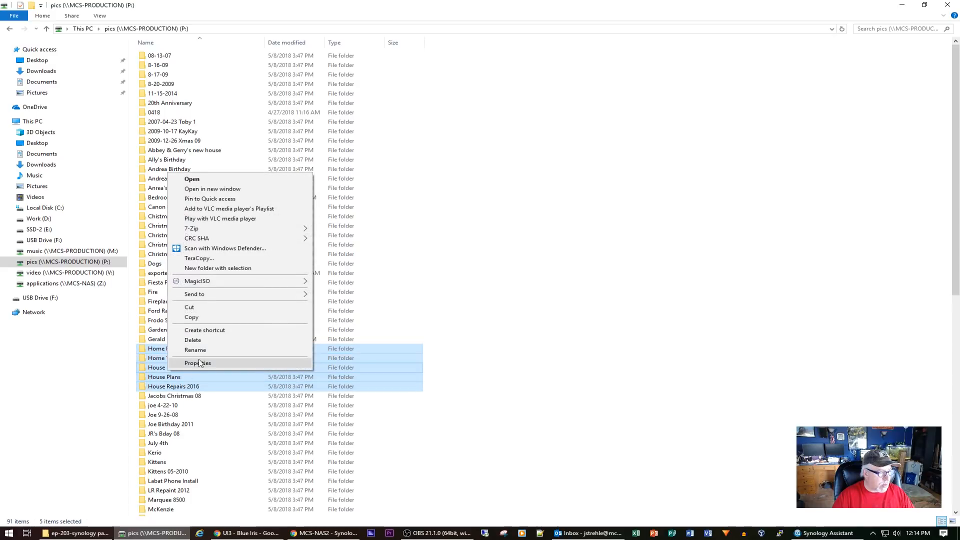
left_click(209, 319)
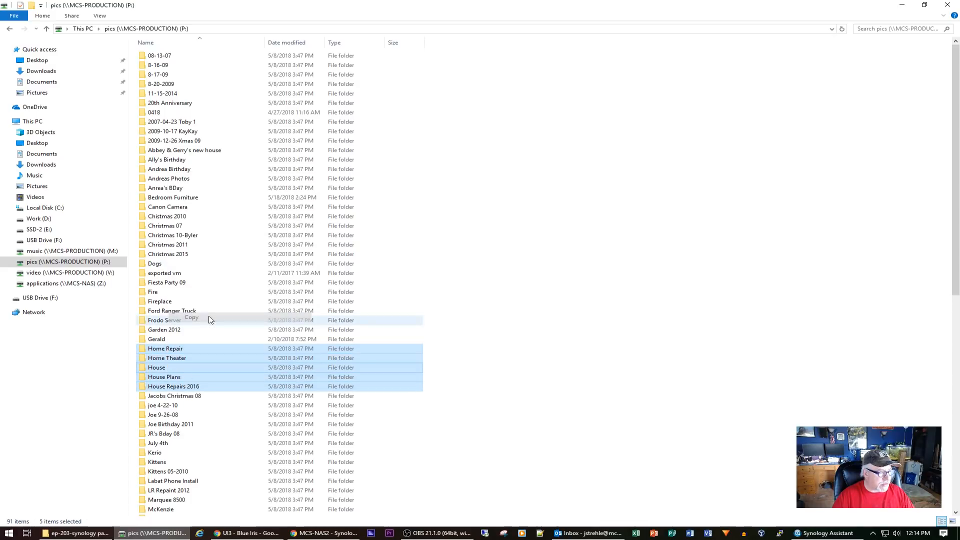
Paste the copied folders into the photos share on MCS-NAS2, copying them with Explorer rather than TeraCopy
left_click(36, 313)
double_click(203, 95)
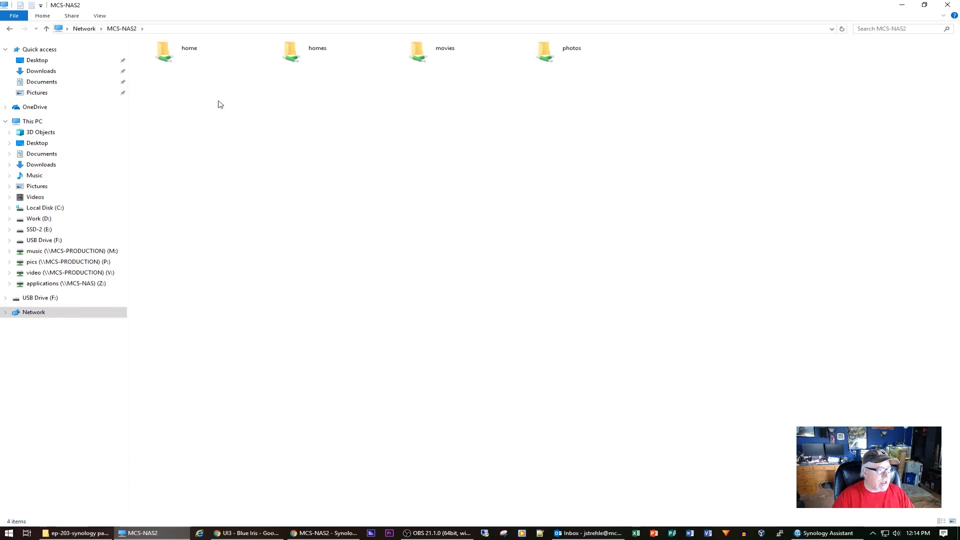
double_click(546, 56)
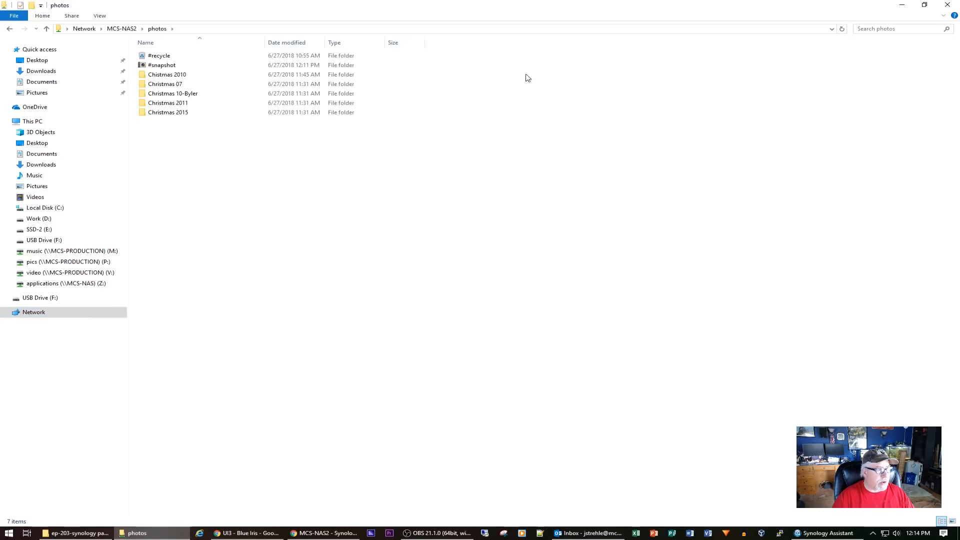
right_click(185, 242)
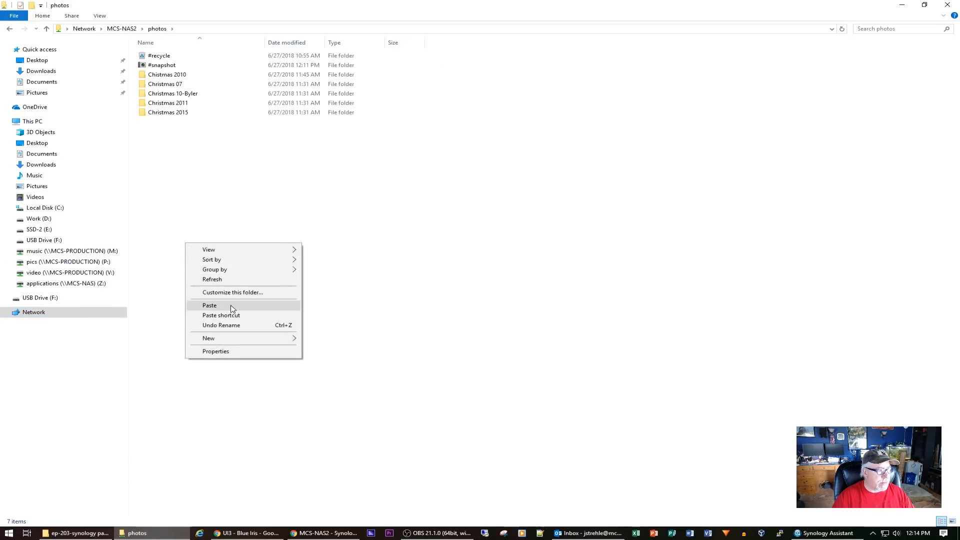
left_click(233, 305)
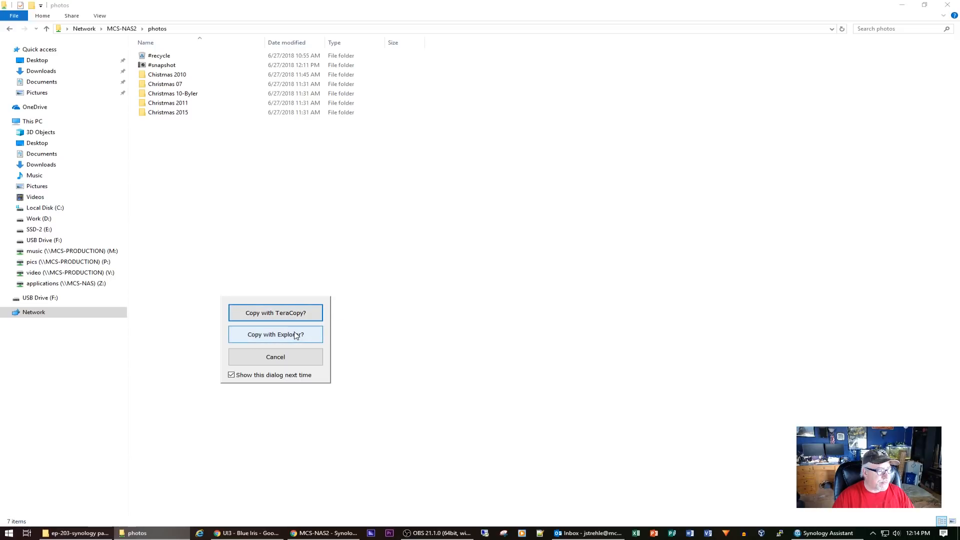
left_click(296, 336)
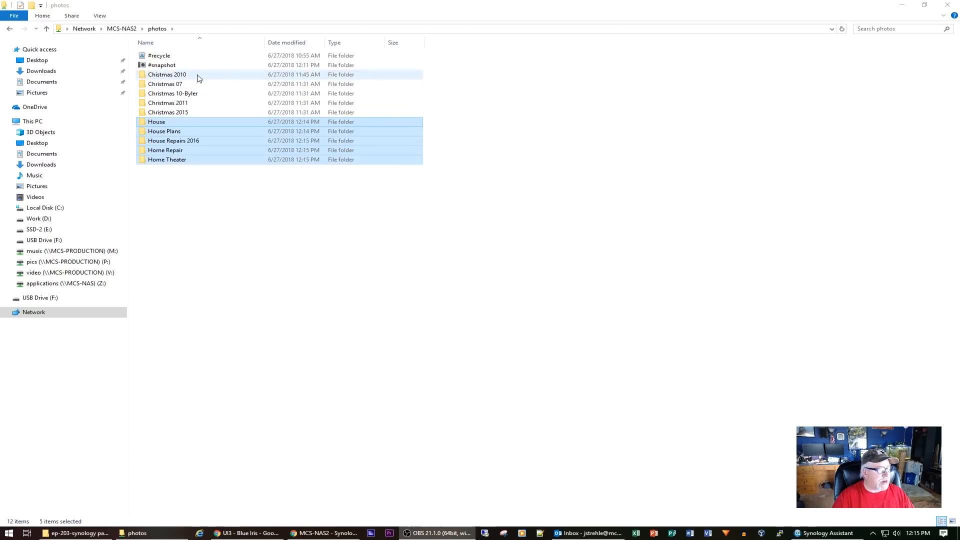
Examine the photos share's #snapshot folder, including the Chistmas 2010 files in the GMT-05-2018.06.27-12.11.19 snapshot, and return to the share
double_click(170, 65)
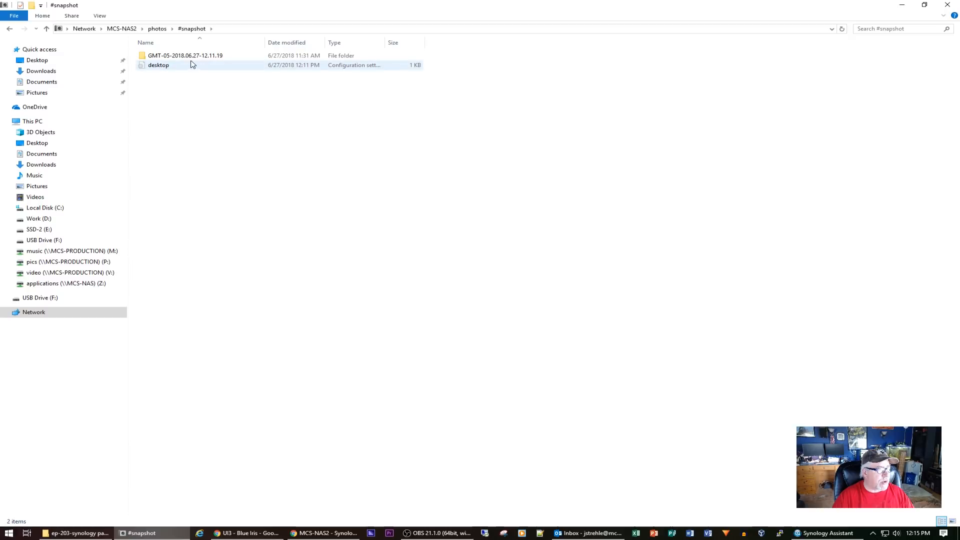
double_click(190, 56)
double_click(185, 66)
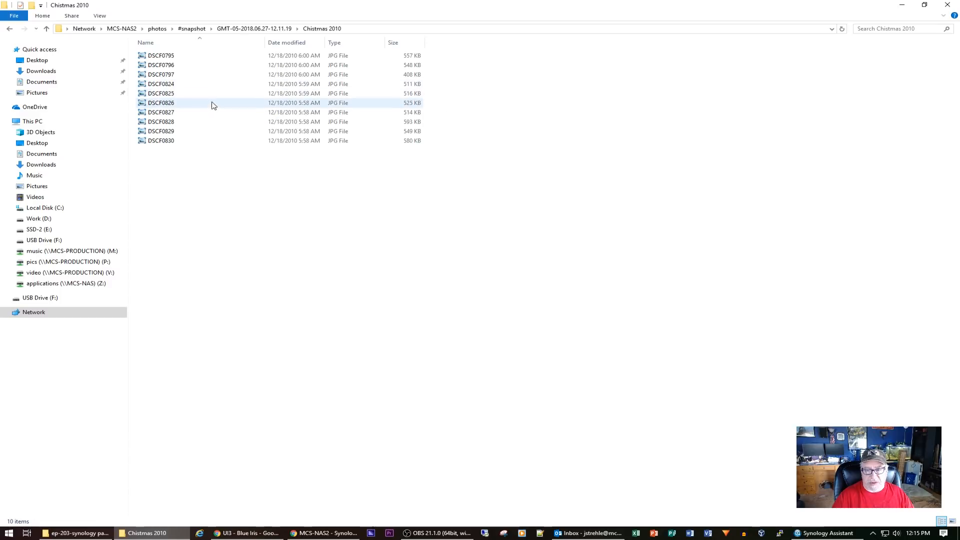
left_click(9, 28)
left_click(9, 28)
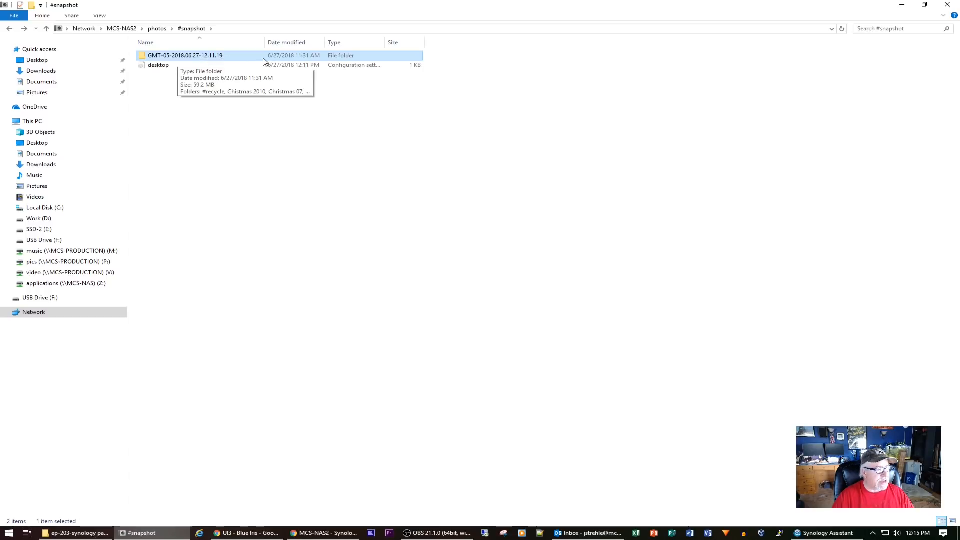
left_click(10, 28)
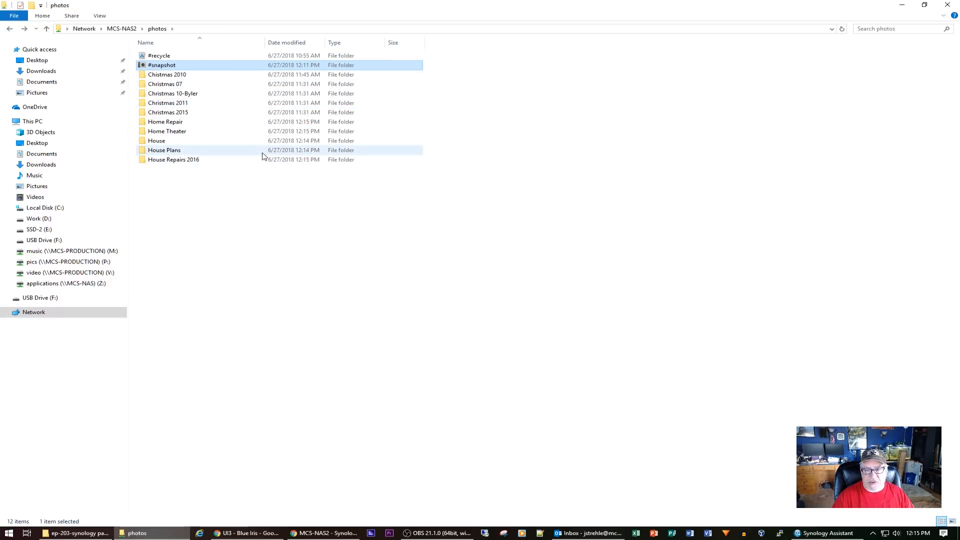
double_click(152, 67)
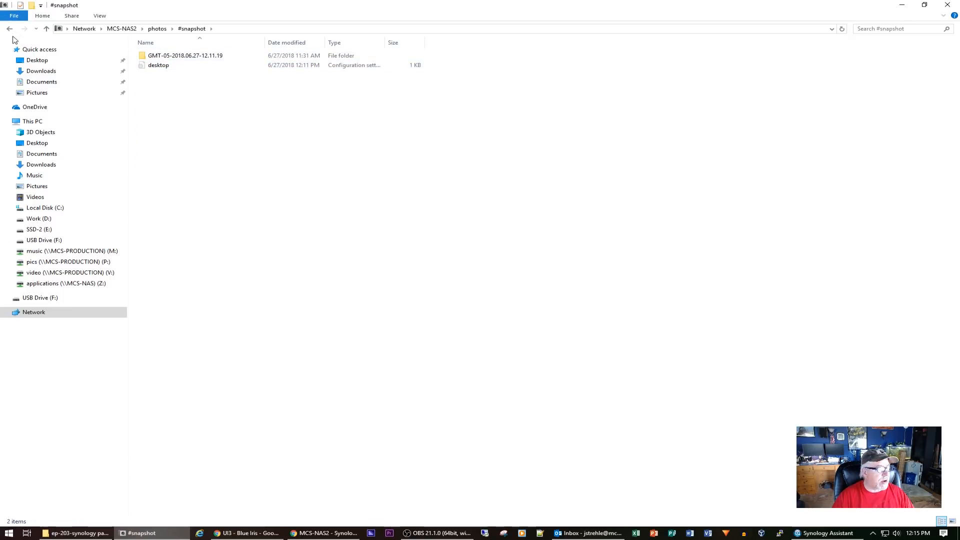
left_click(10, 28)
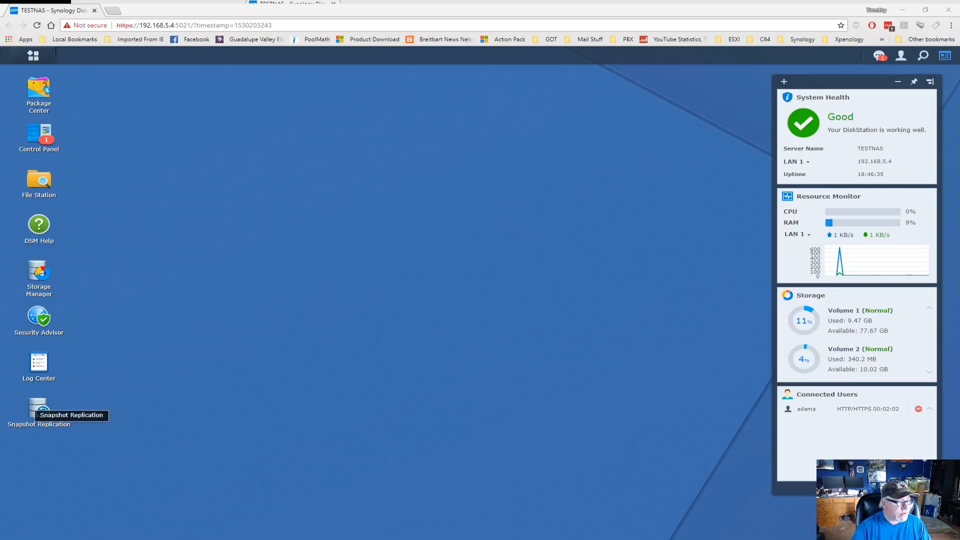
Open Snapshot Replication on TESTNAS, dismiss the performance notice, and review the photos folder's recovery entry and snapshot schedule
left_click(32, 408)
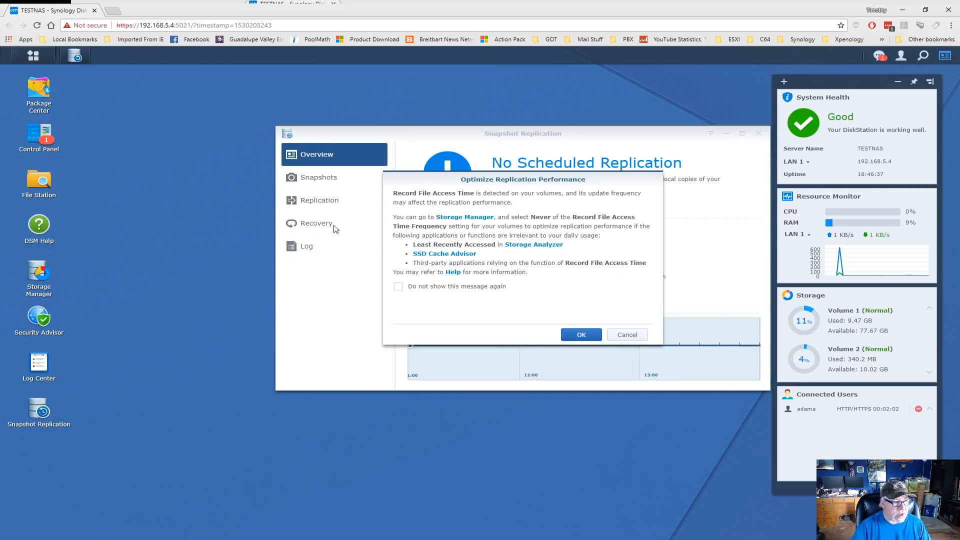
left_click(577, 334)
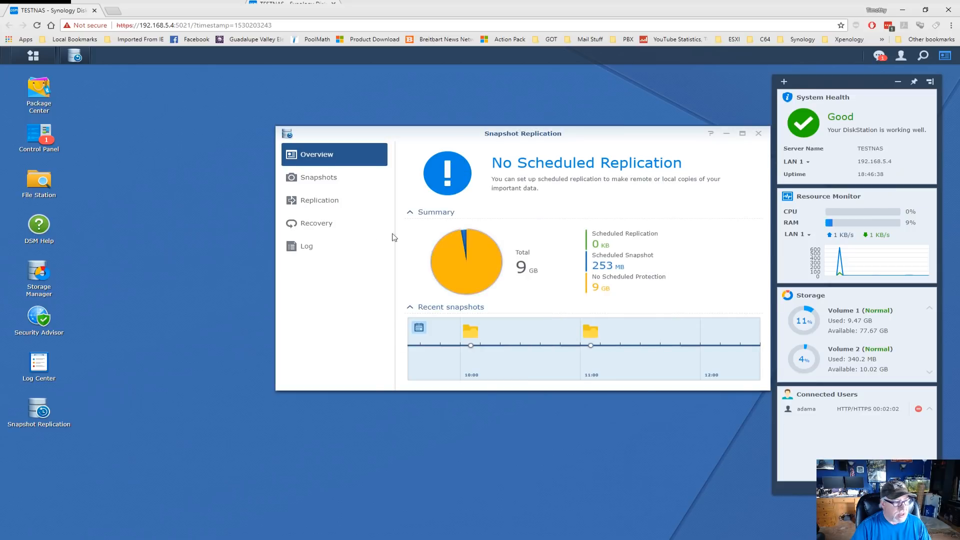
left_click(317, 225)
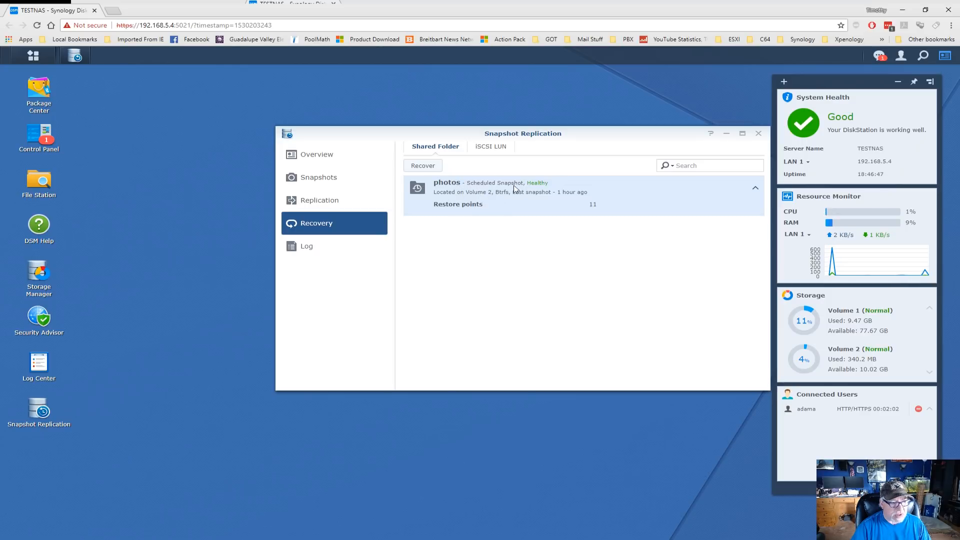
left_click(756, 189)
left_click(756, 189)
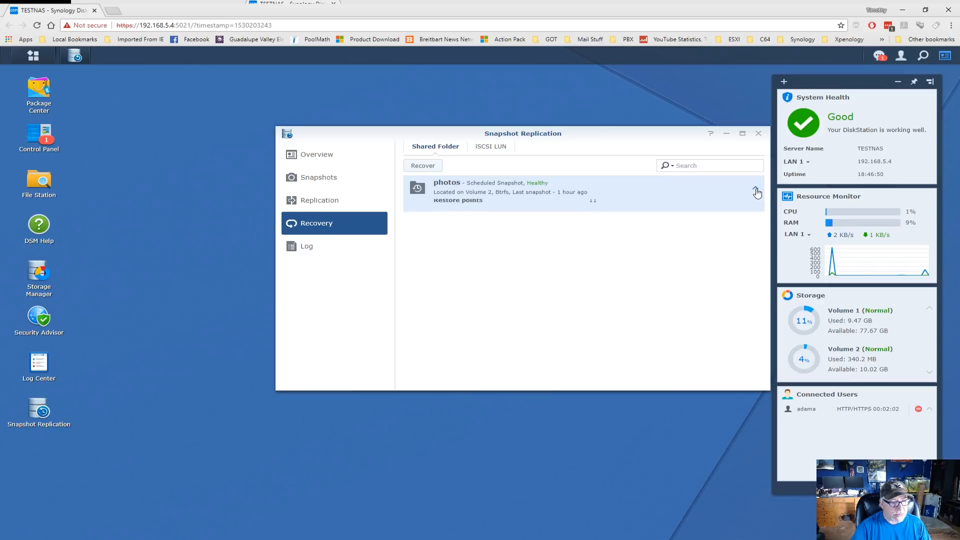
left_click(323, 181)
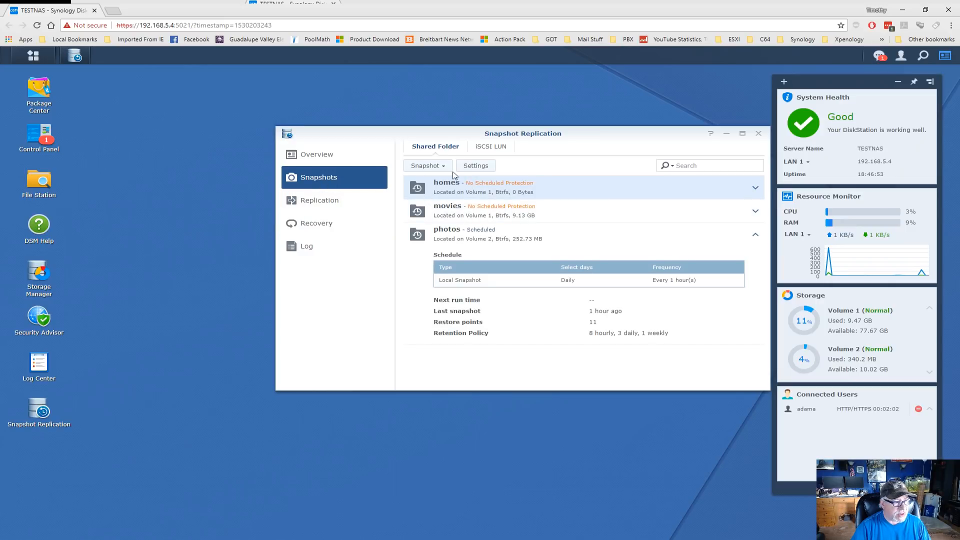
left_click(315, 228)
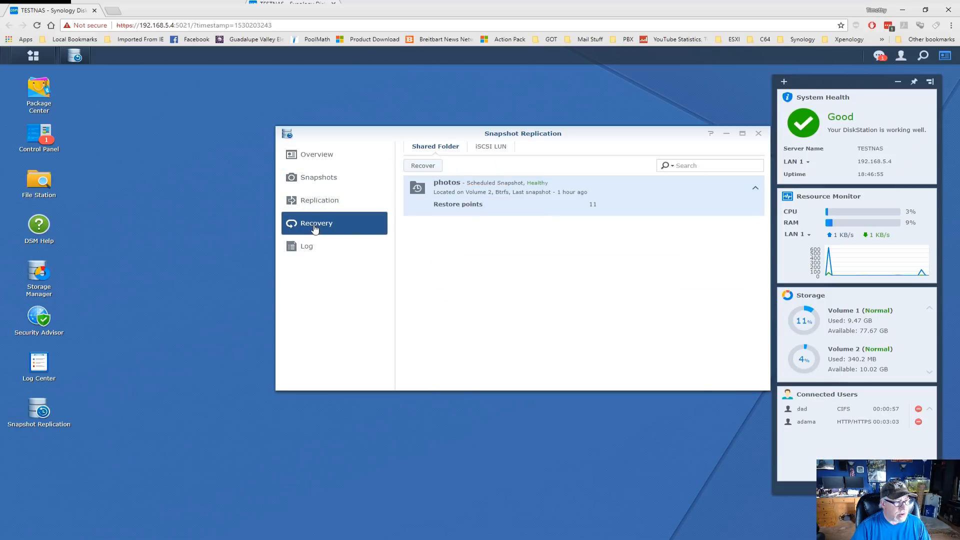
left_click(536, 206)
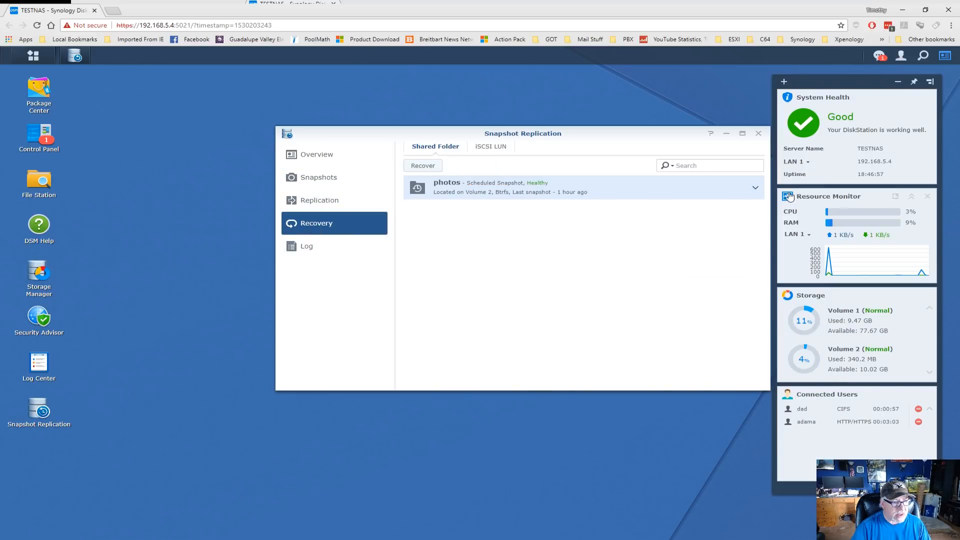
left_click(755, 187)
Browse the photos snapshot GMT-05-2018.06.28-09.00.02 from its recovery list, view the pictures under Christmas 2011 as thumbnails, and close the file browser
left_click(423, 167)
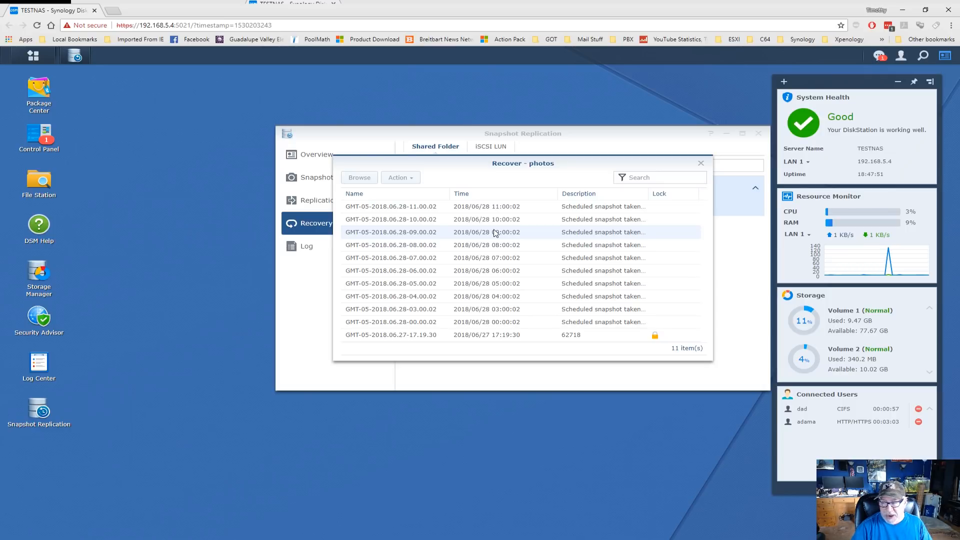
left_click(433, 208)
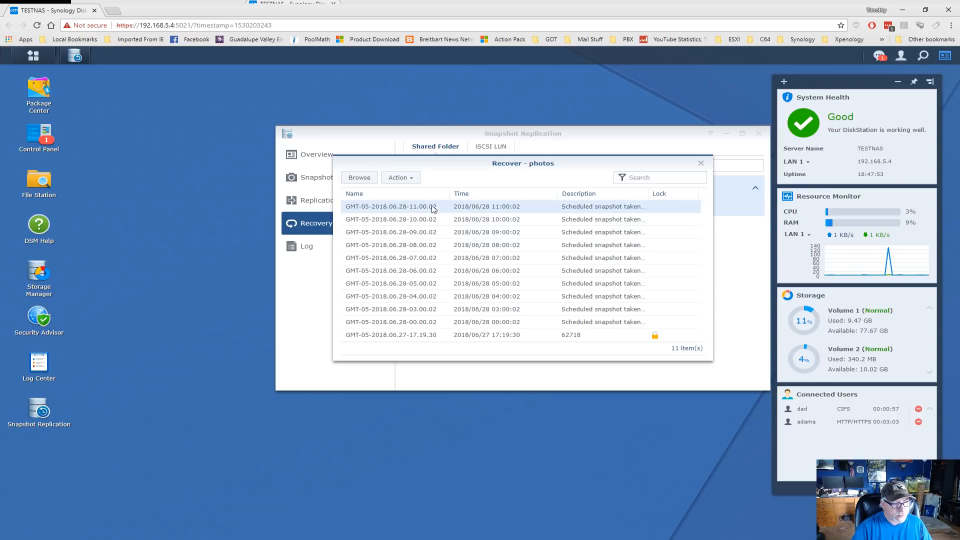
left_click(437, 232)
left_click(356, 178)
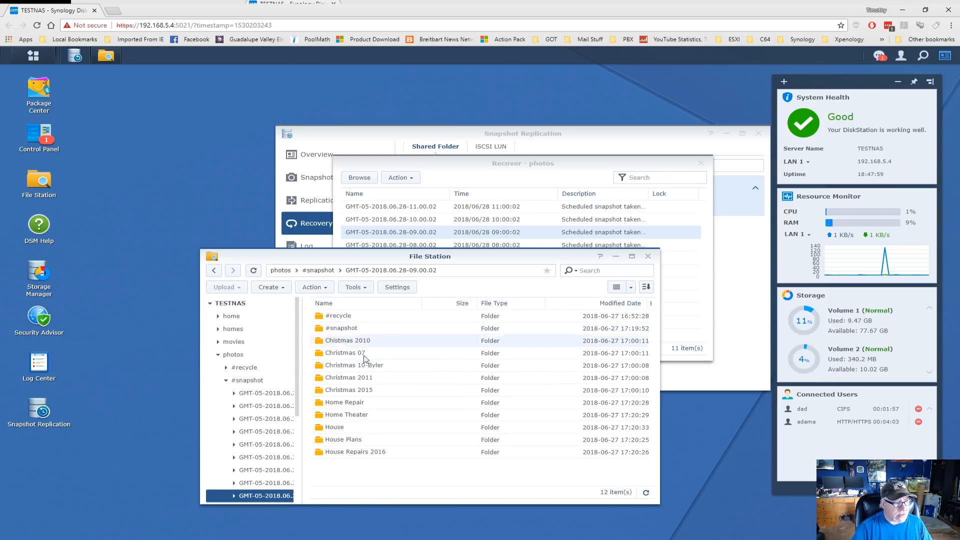
double_click(361, 379)
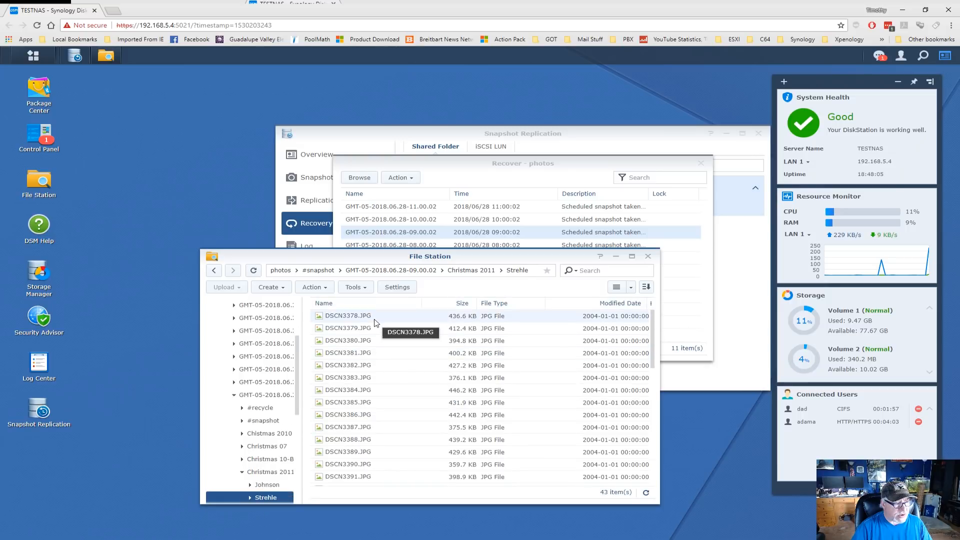
left_click(616, 289)
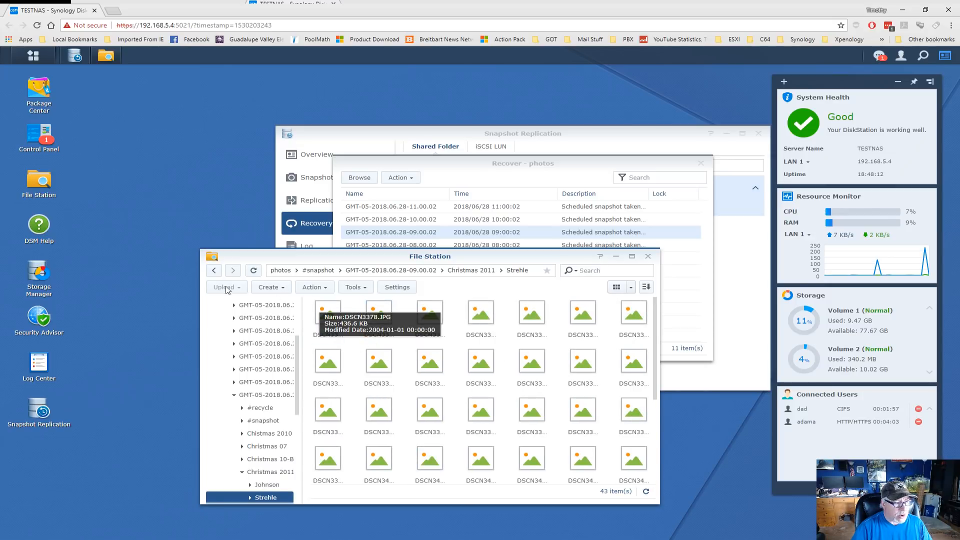
left_click(213, 272)
left_click(213, 272)
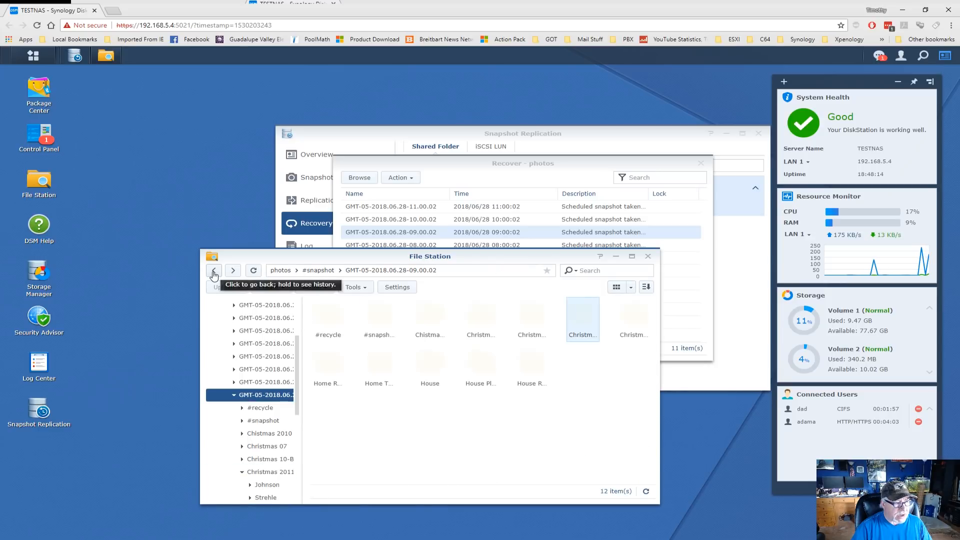
left_click(214, 271)
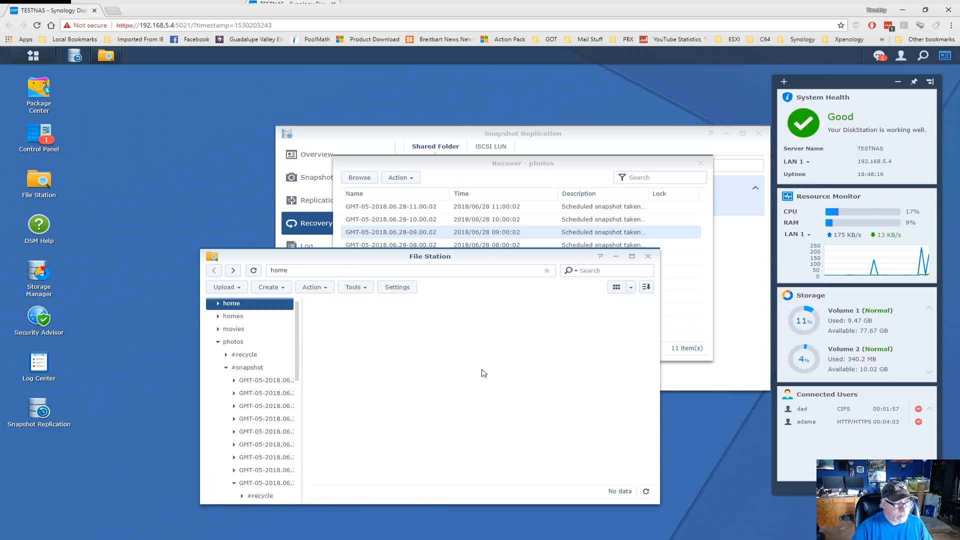
left_click(648, 256)
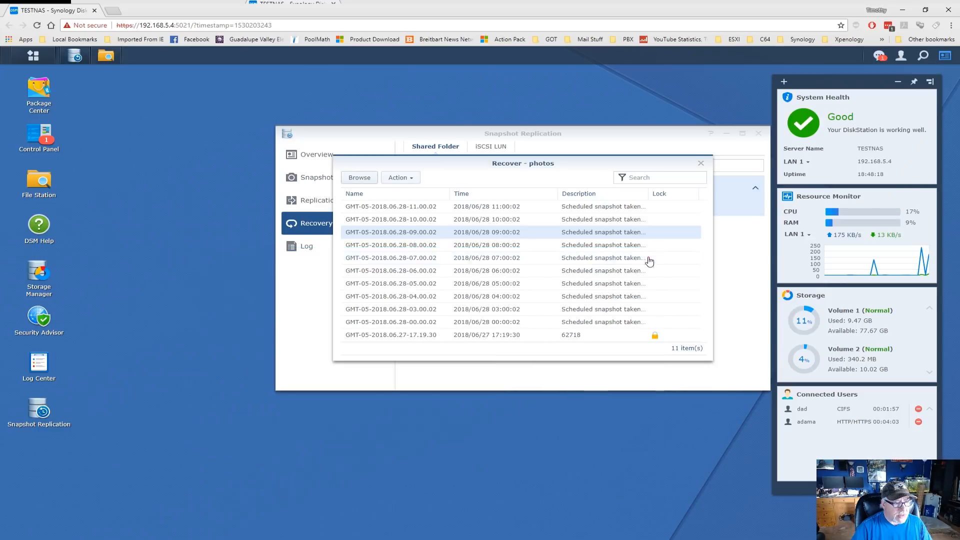
Review the options for cloning the 09:00 photos snapshot with a new name, then cancel and close Control Panel
left_click(410, 181)
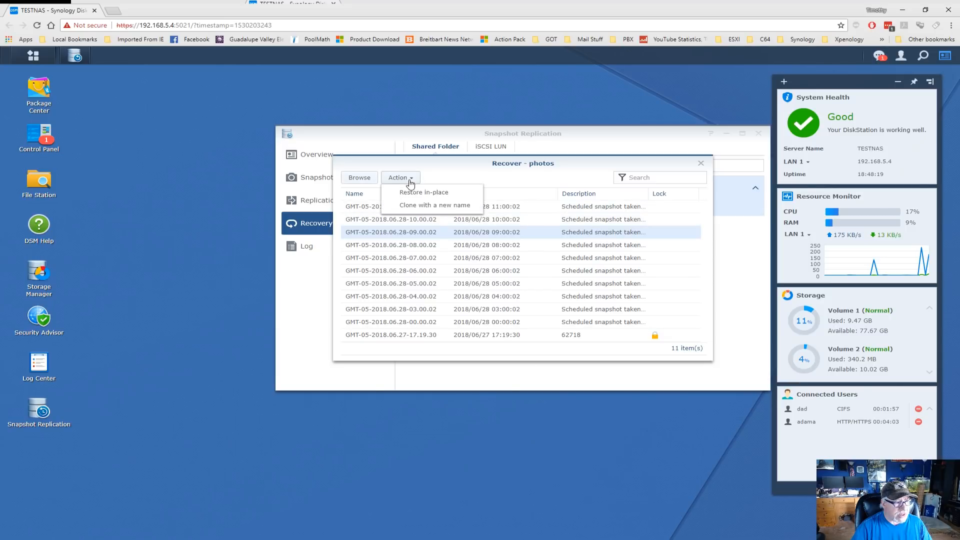
left_click(419, 209)
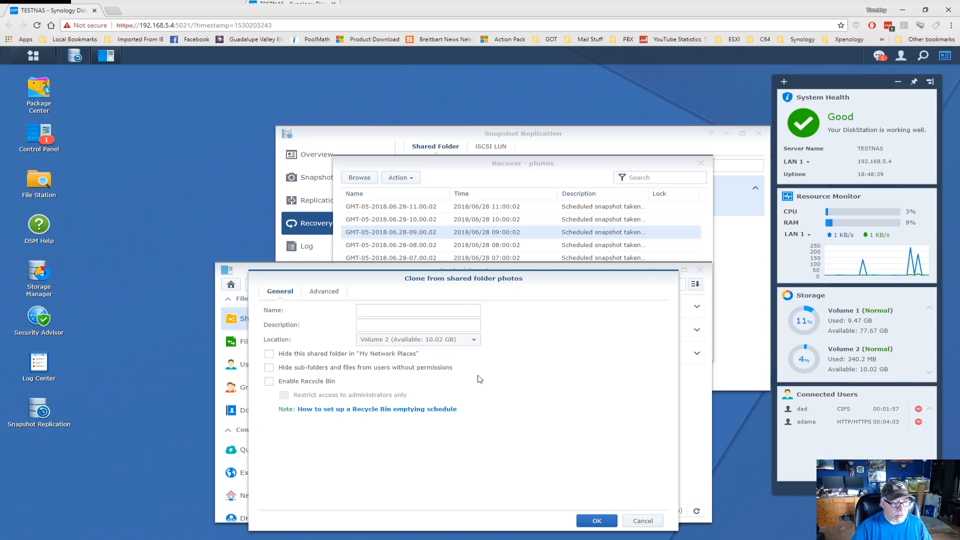
left_click(642, 520)
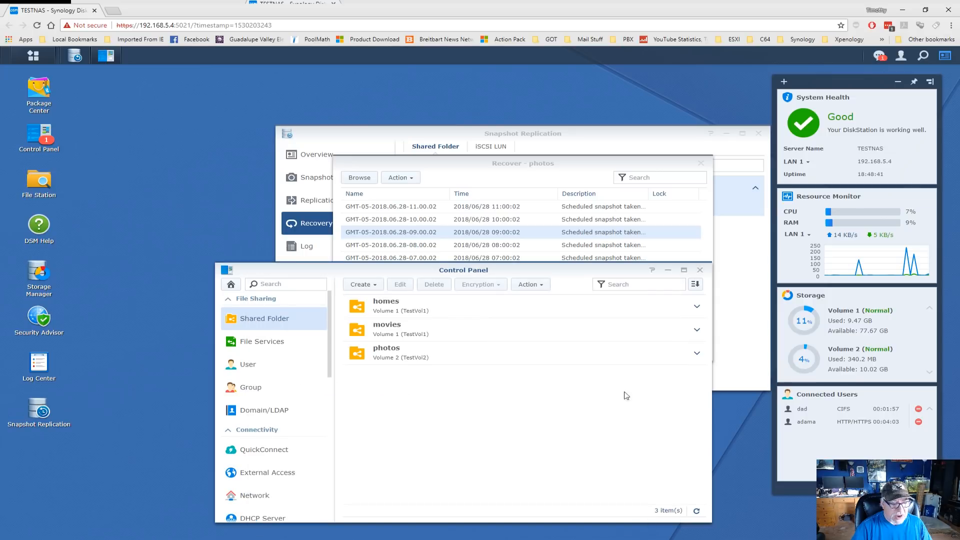
left_click(700, 270)
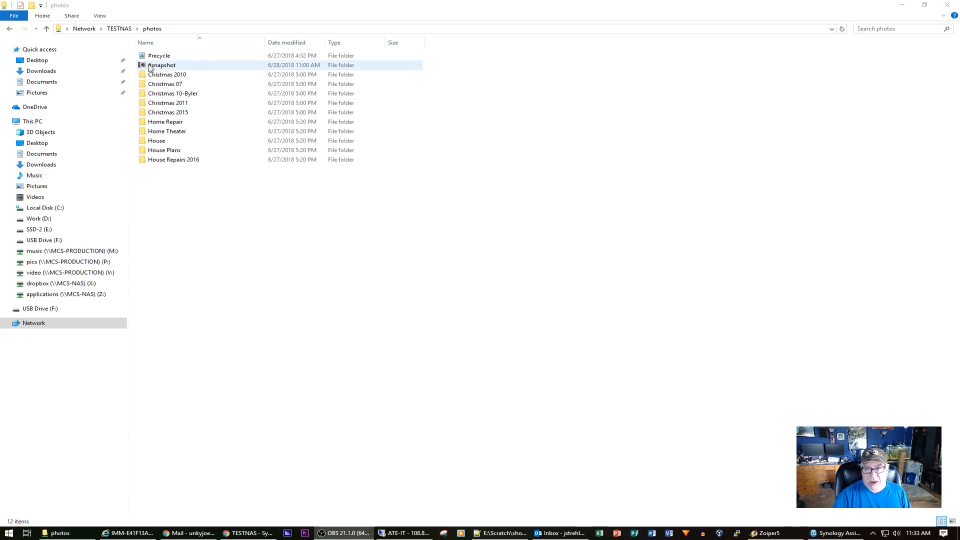
Browse the #snapshot folder's GMT-05-2018.06.28-09.00.02 snapshot to the family subfolder of Christmas 07, view picture DSCN2091, and close it
double_click(150, 66)
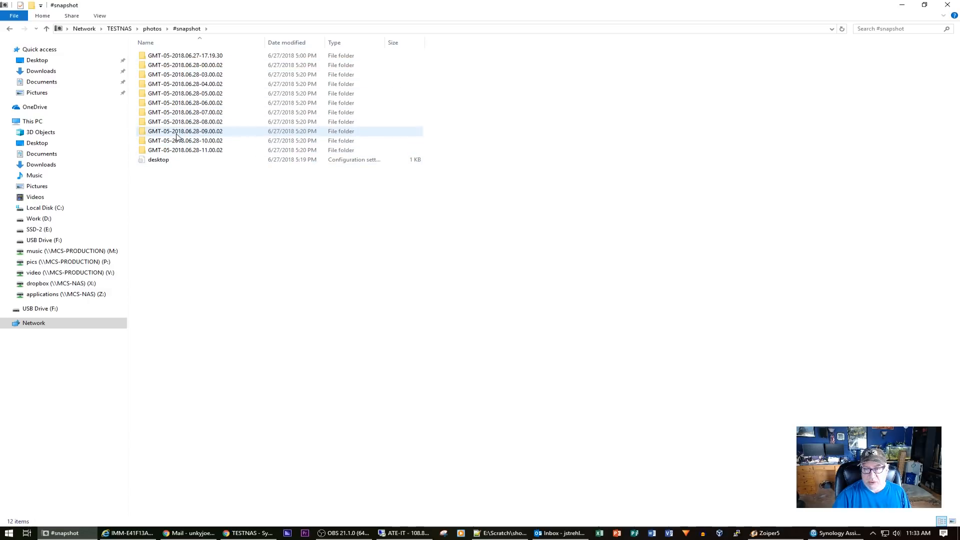
double_click(176, 132)
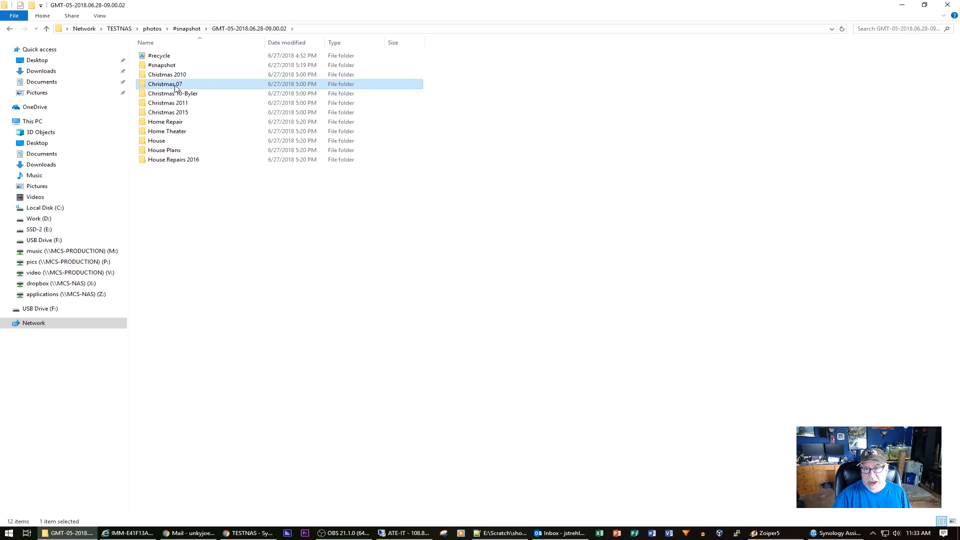
double_click(175, 84)
double_click(178, 57)
double_click(174, 124)
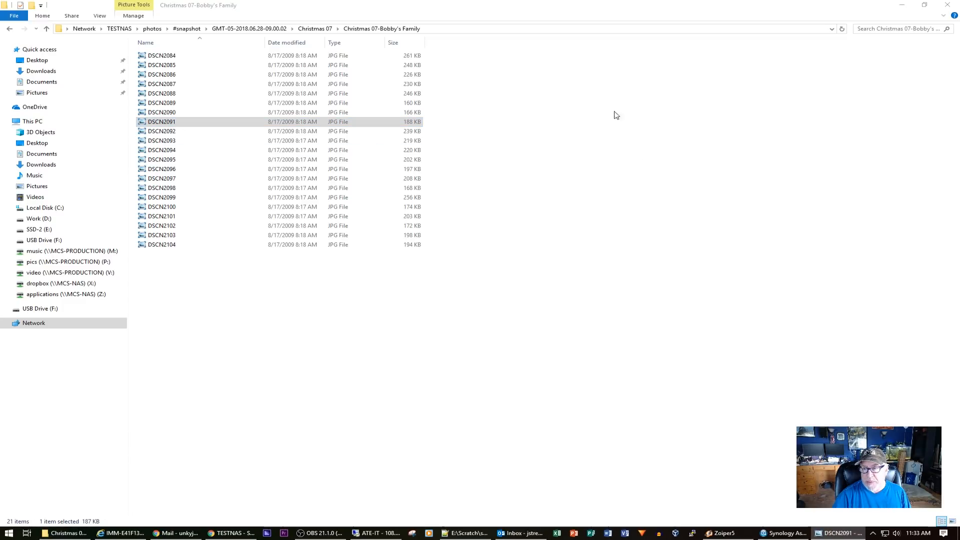
key("alt+F4")
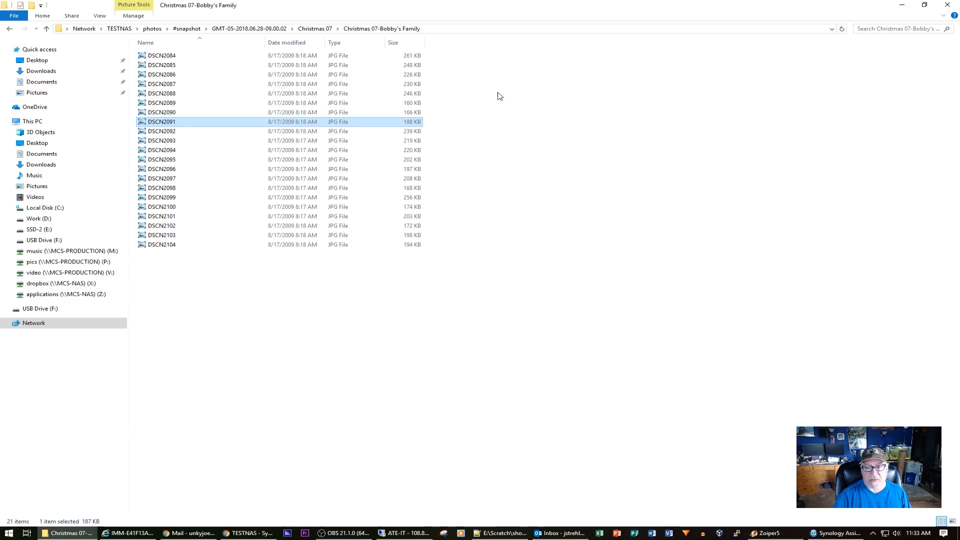
Display the Christmas 07 family pictures as extra large icons to examine them, and return to the photos share
left_click(98, 16)
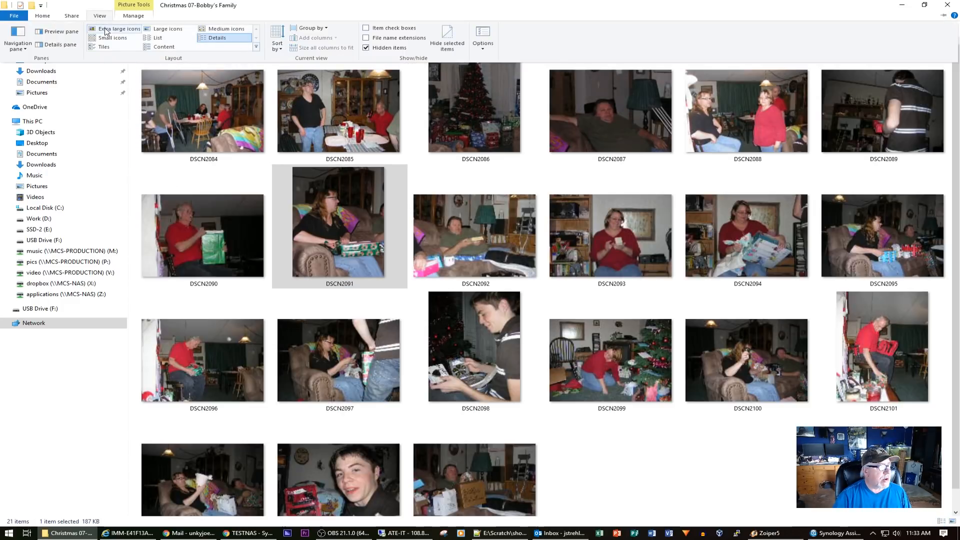
left_click(106, 31)
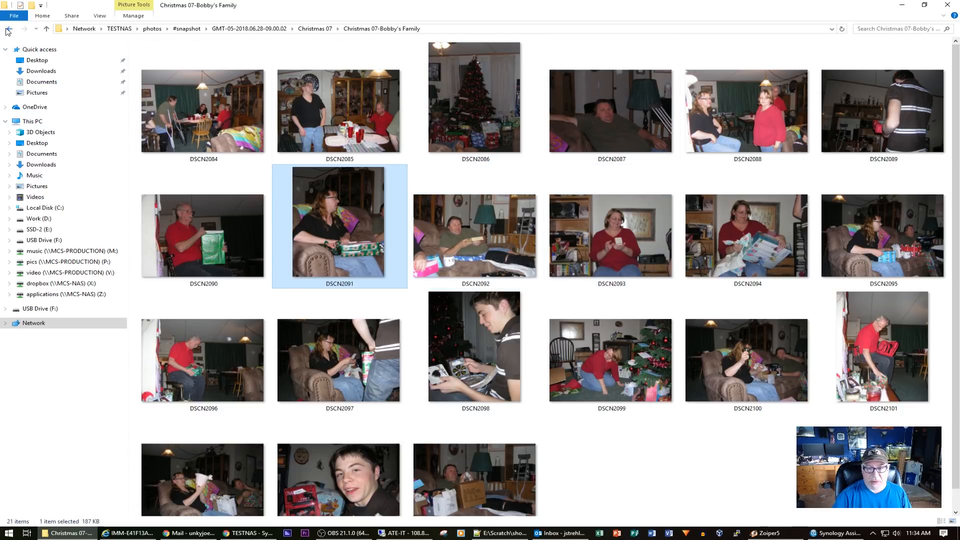
left_click(8, 30)
left_click(8, 30)
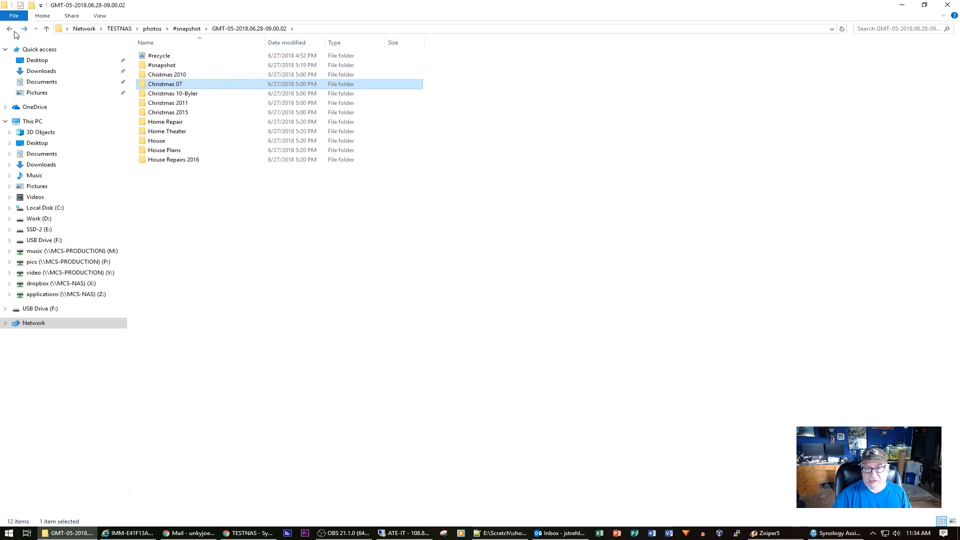
left_click(14, 33)
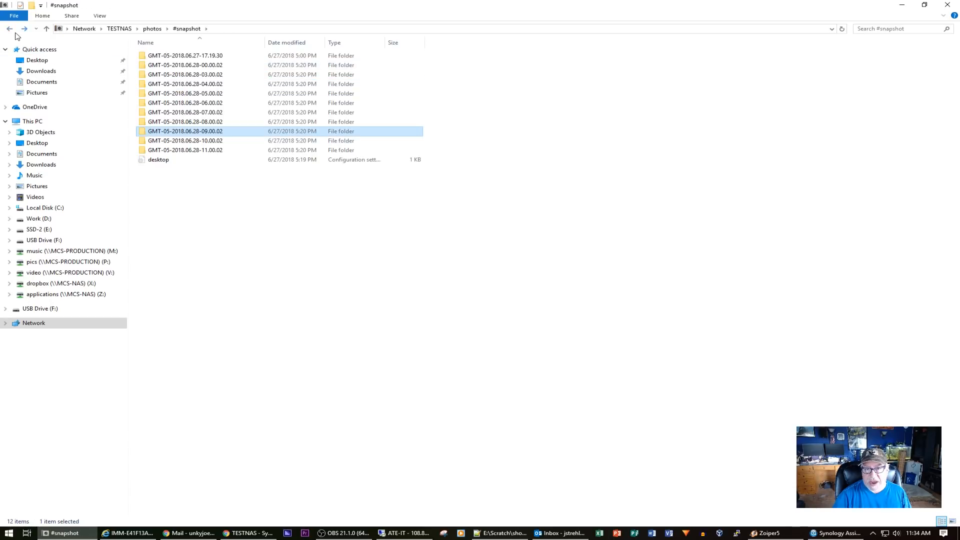
left_click(10, 30)
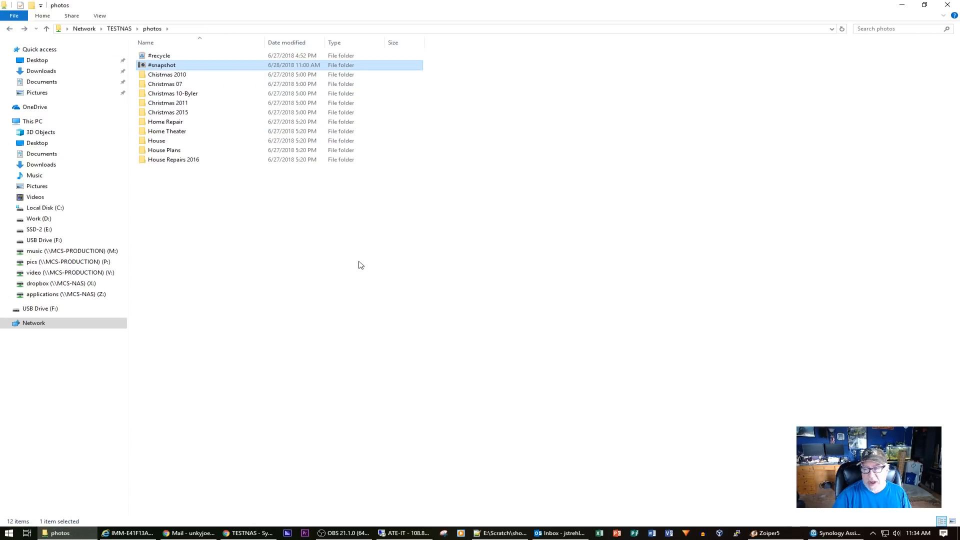